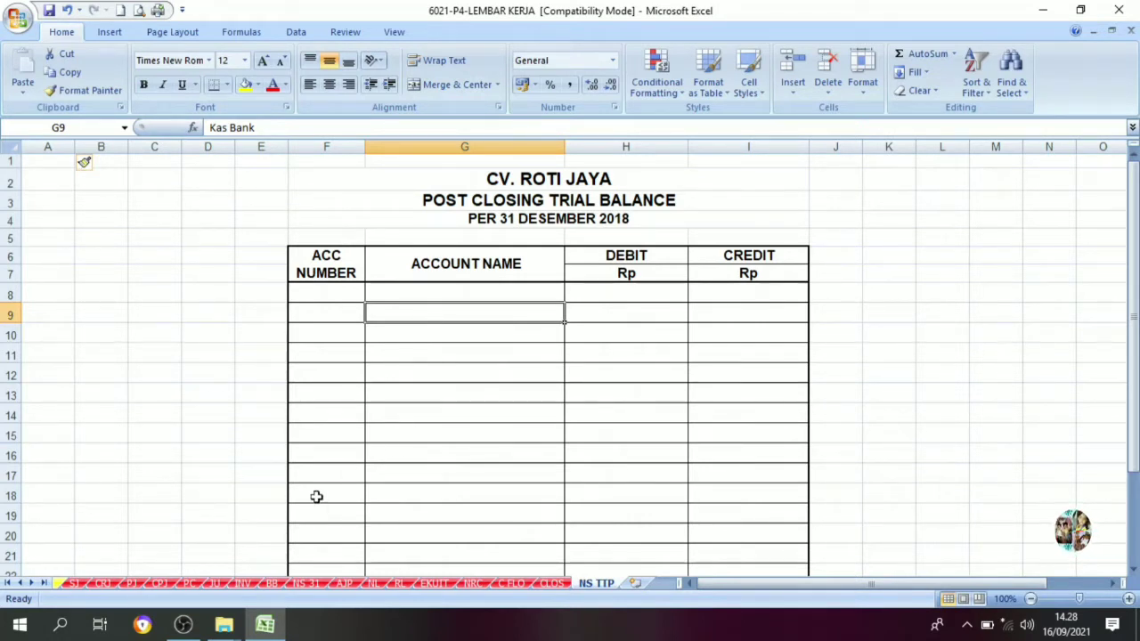
- Review the adjusting journal in the AJP sheet and the closing journal in the CLOS sheet as sources for posting
{"action": "left_click", "coordinate": [344, 584]}
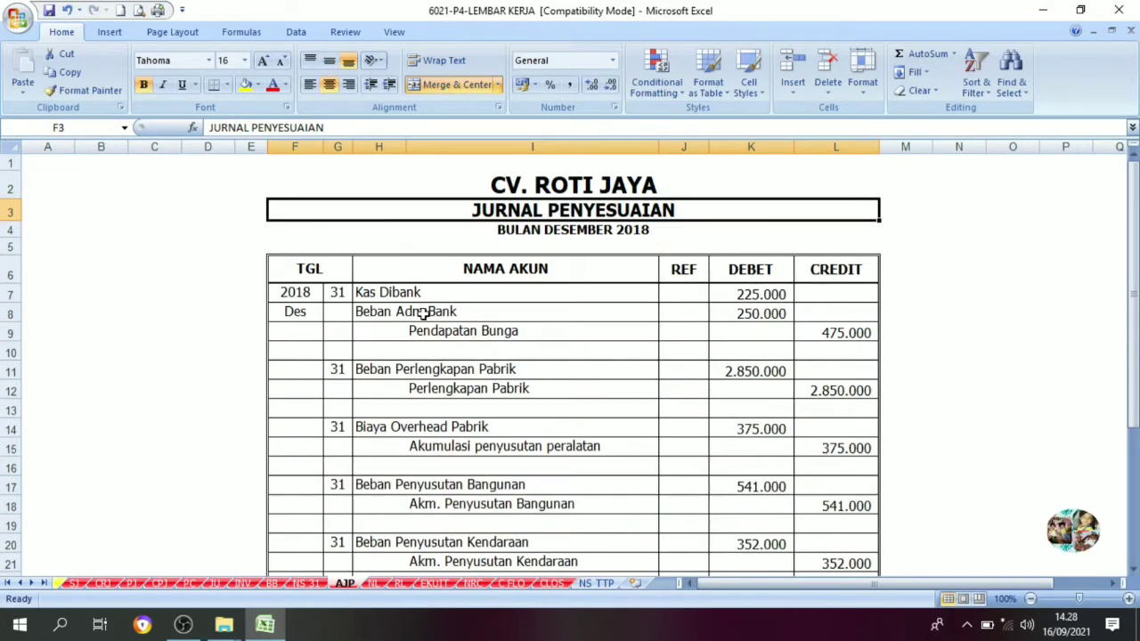
{"action": "left_click", "coordinate": [556, 584]}
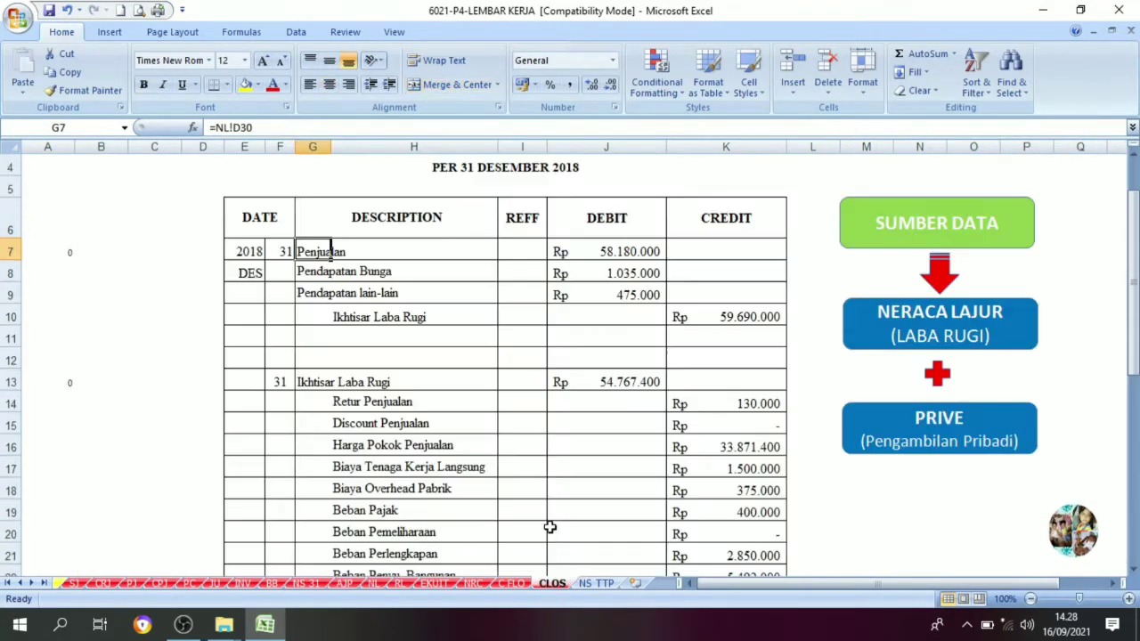
{"action": "left_click", "coordinate": [518, 383]}
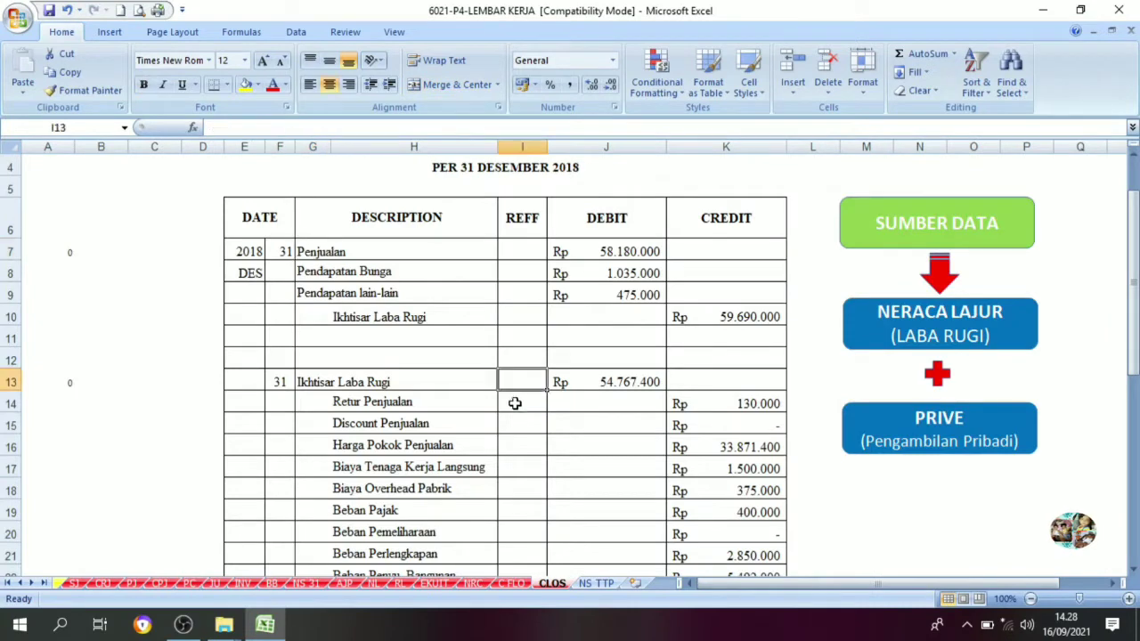
{"action": "left_click", "coordinate": [344, 584]}
{"action": "left_click", "coordinate": [444, 349]}
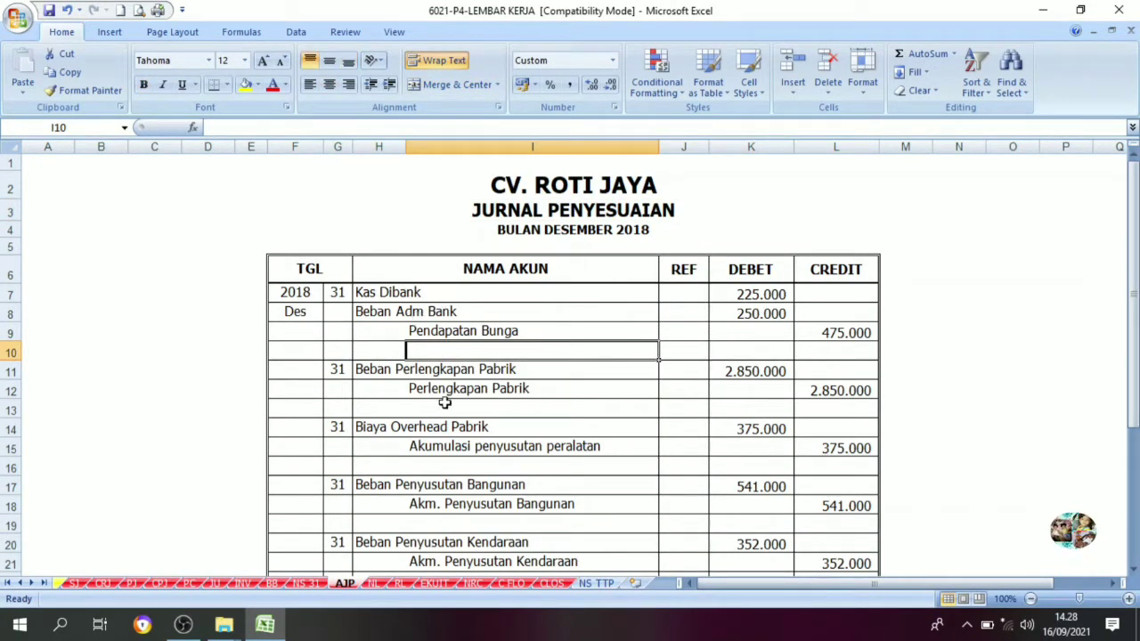
{"action": "left_click", "coordinate": [554, 584]}
{"action": "scroll", "coordinate": [419, 295], "scroll_direction": "up", "scroll_amount": 1}
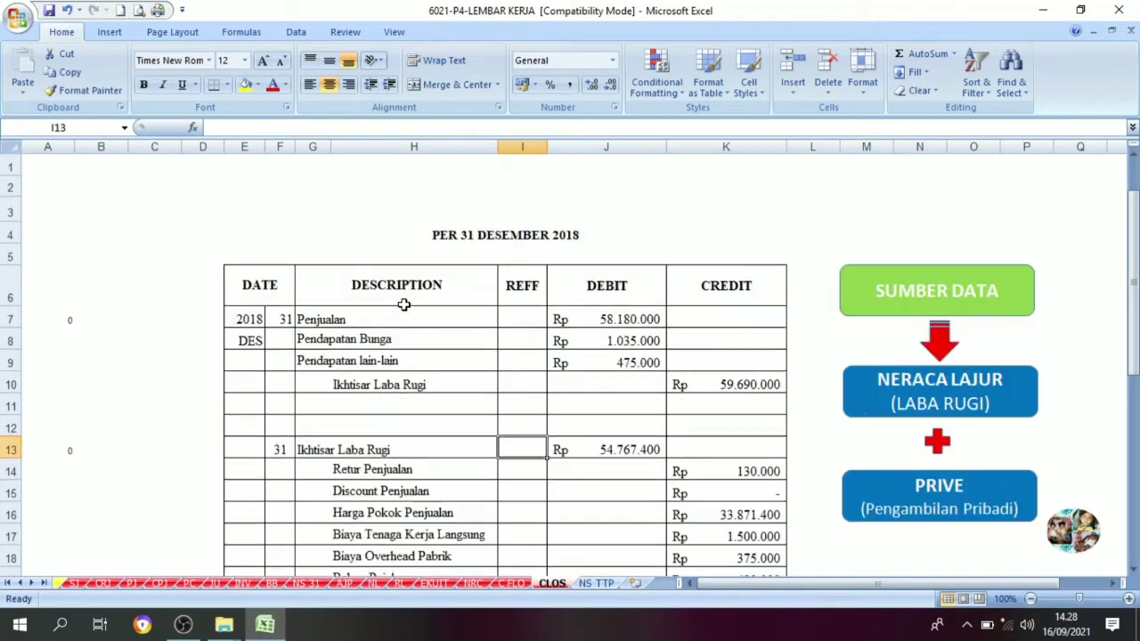
- Examine the Kas Dibank entry and its debit amount in the adjusting journal on the AJP sheet
{"action": "left_click", "coordinate": [347, 584]}
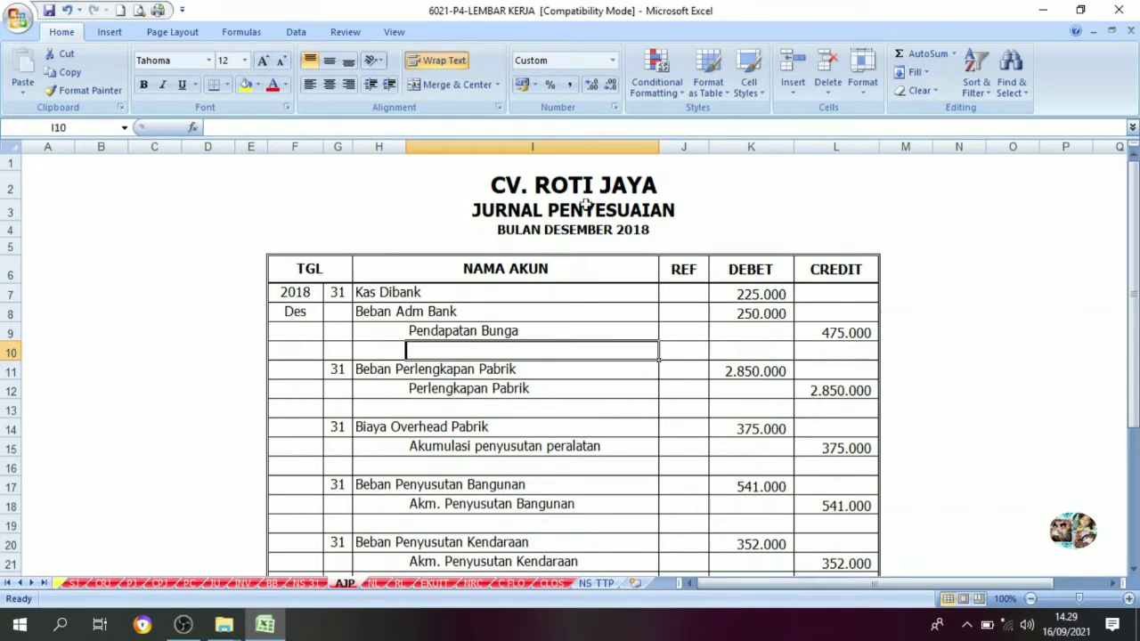
{"action": "left_click", "coordinate": [373, 298]}
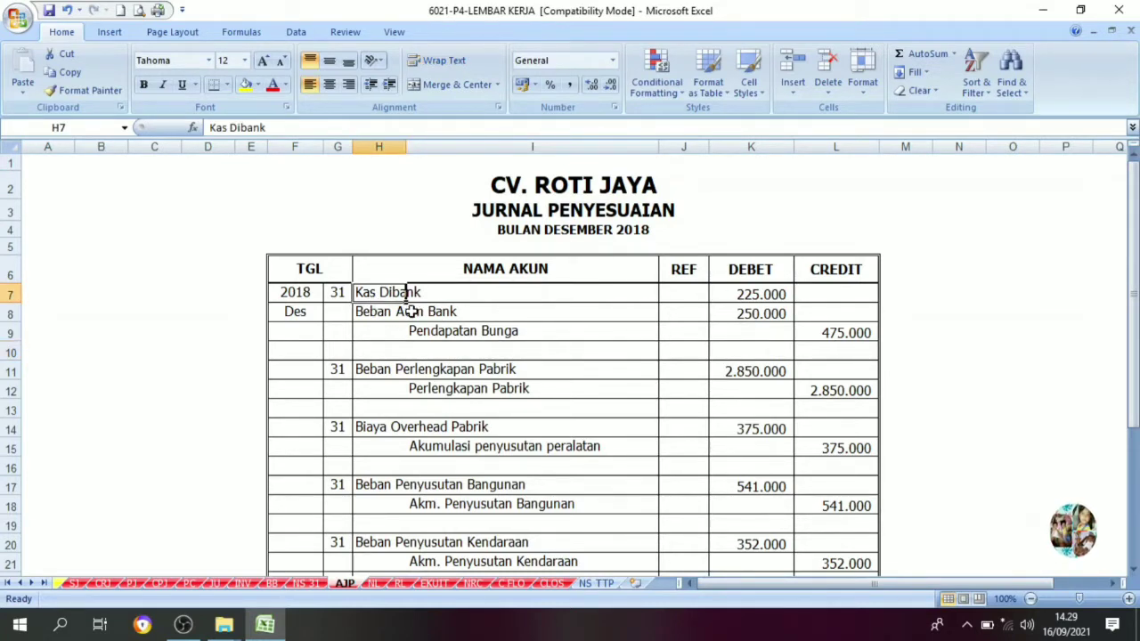
{"action": "left_click", "coordinate": [762, 297]}
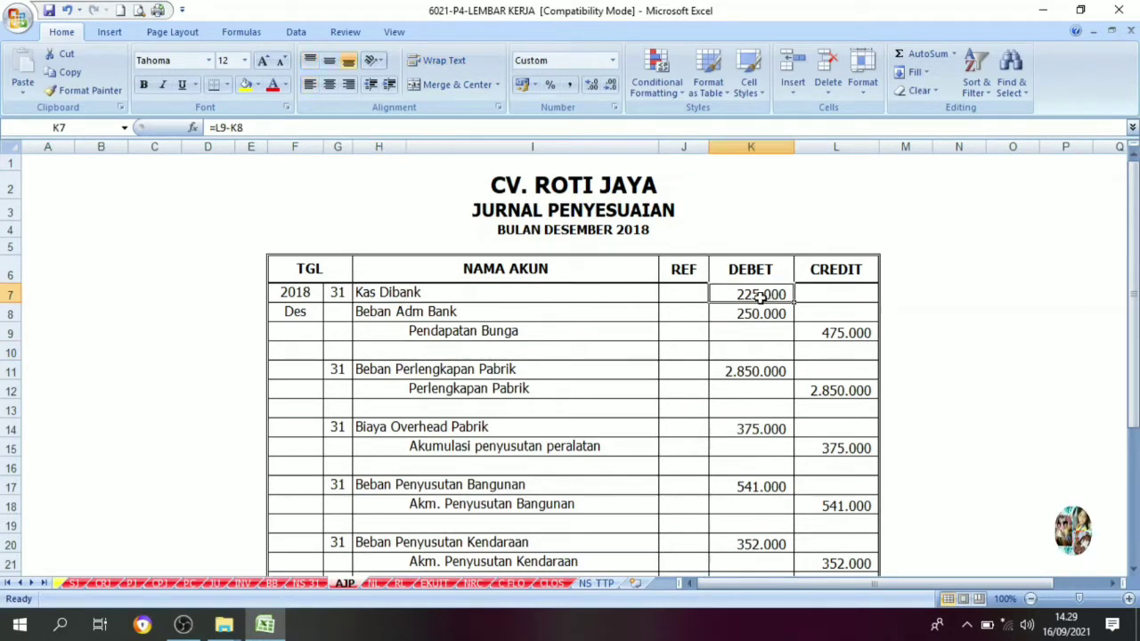
{"action": "left_click", "coordinate": [379, 298]}
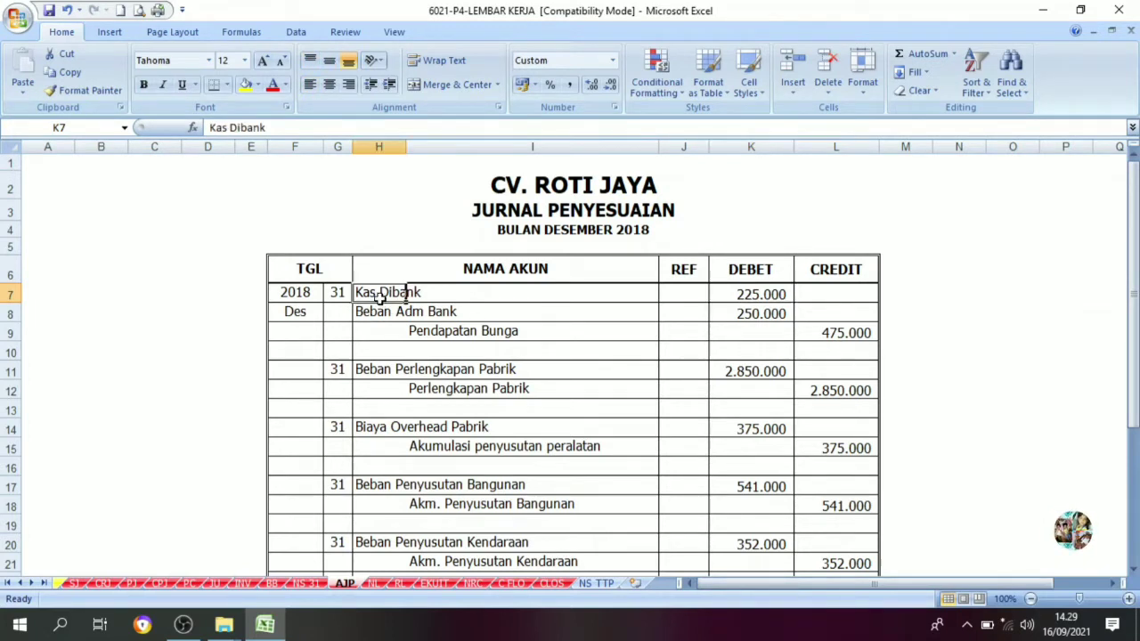
{"action": "left_click", "coordinate": [762, 295]}
{"action": "left_click", "coordinate": [496, 214]}
{"action": "left_click", "coordinate": [668, 228]}
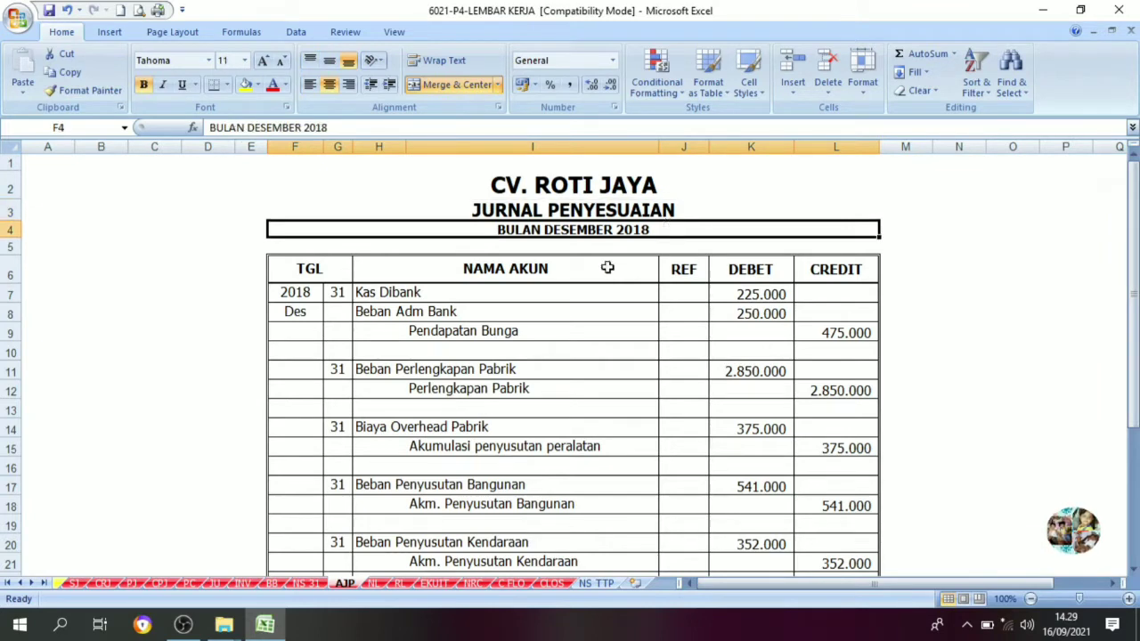
{"action": "left_click", "coordinate": [388, 296]}
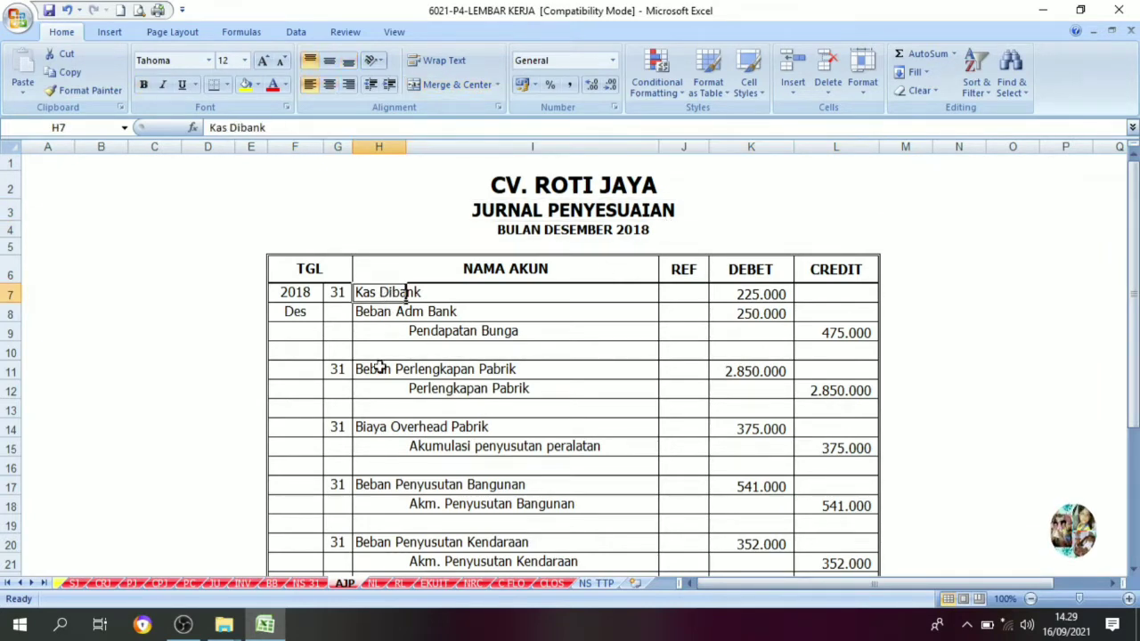
- In the Kas Bank ledger on the BB sheet, set the font colour of the adjustment date in E26 to Automatic
{"action": "left_click", "coordinate": [272, 583]}
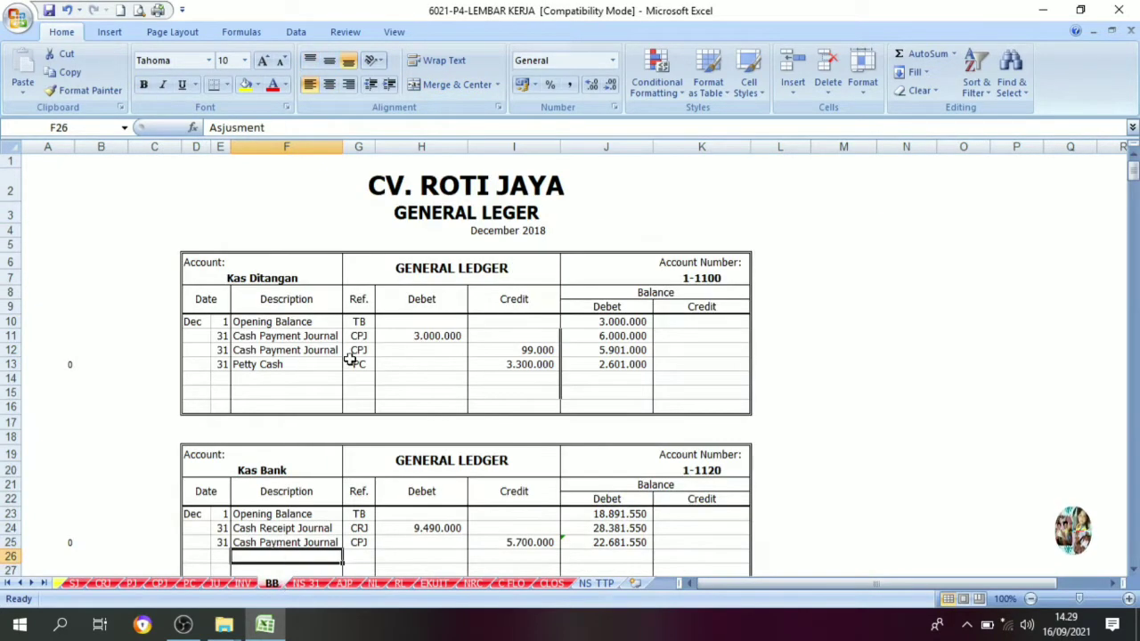
{"action": "scroll", "coordinate": [350, 359], "scroll_direction": "down", "scroll_amount": 2}
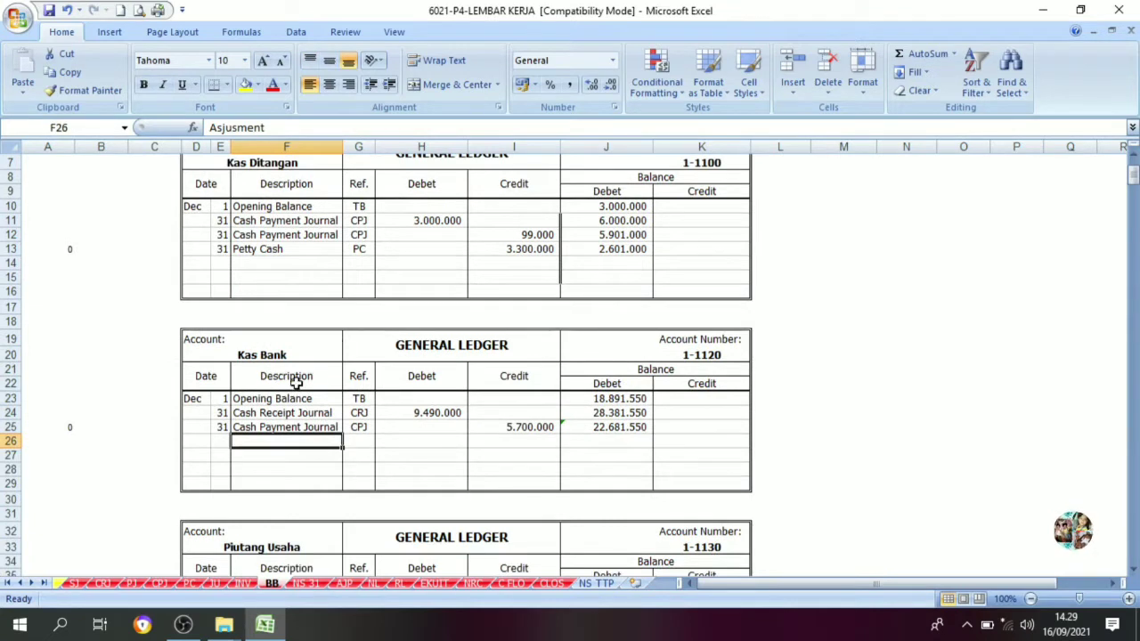
{"action": "key", "text": "Down"}
{"action": "key", "text": "Up"}
{"action": "key", "text": "Up"}
{"action": "key", "text": "Up"}
{"action": "key", "text": "Down"}
{"action": "key", "text": "Down"}
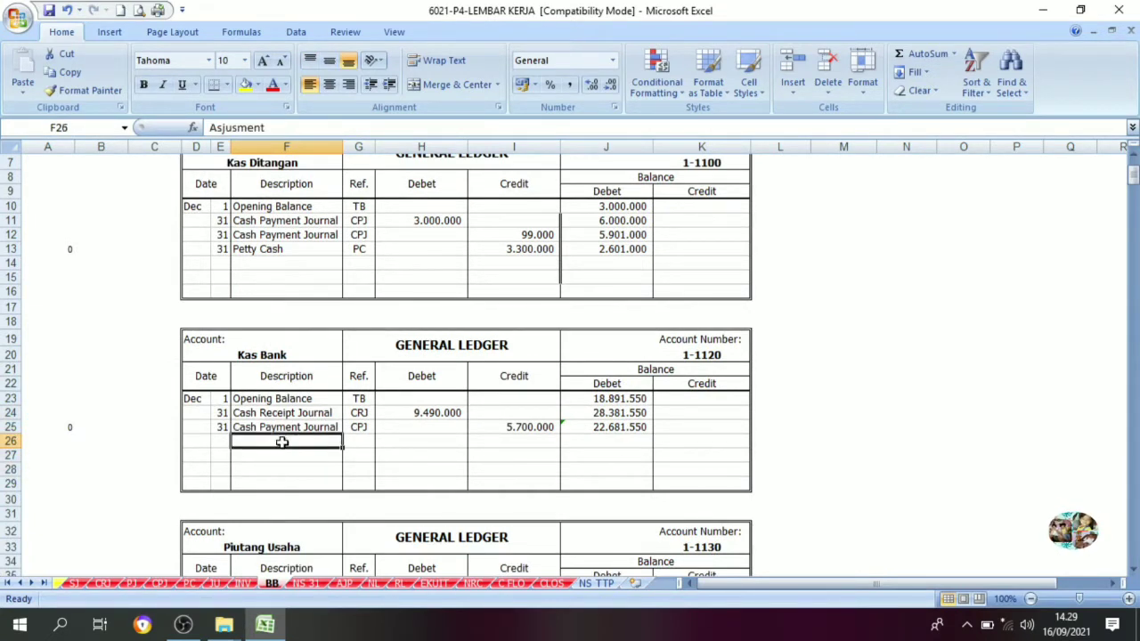
{"action": "left_click", "coordinate": [219, 442]}
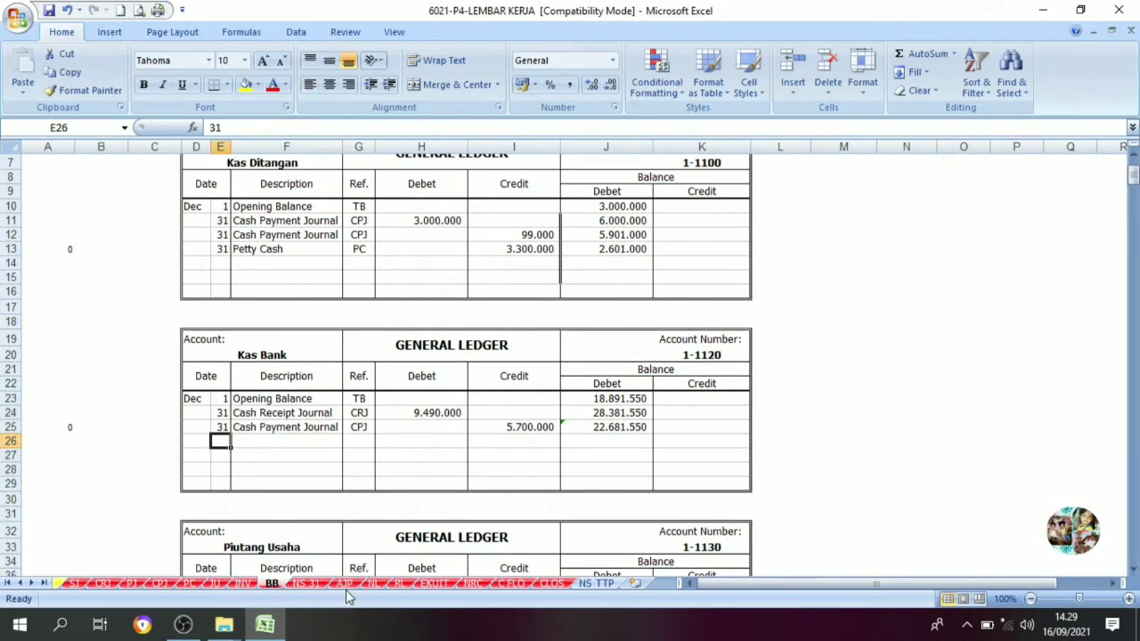
{"action": "left_click", "coordinate": [344, 583]}
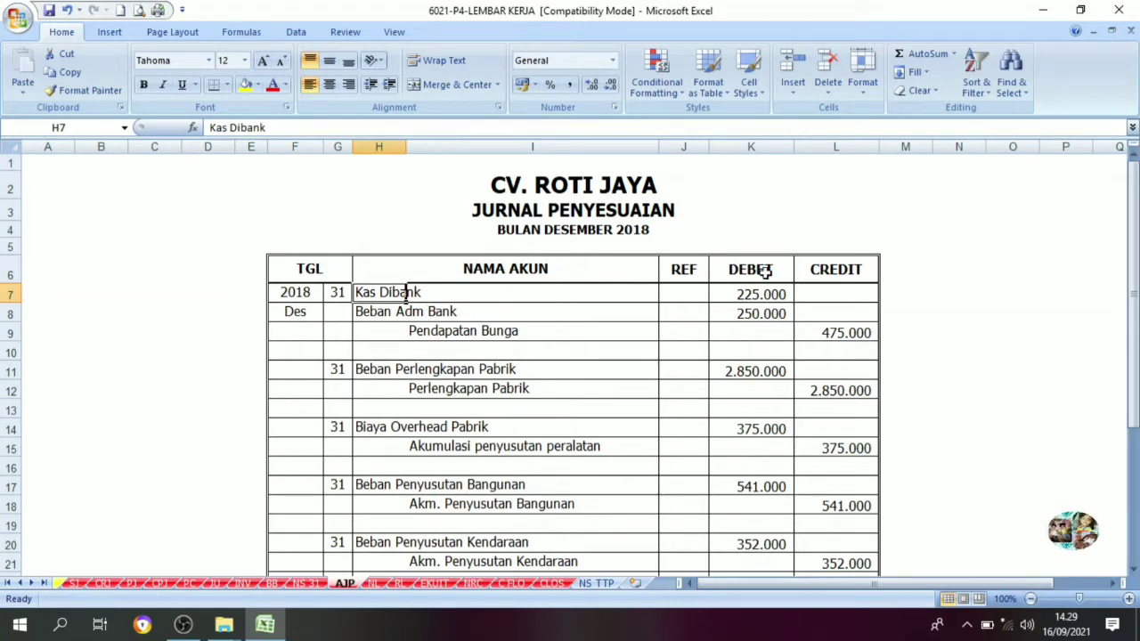
{"action": "left_click", "coordinate": [270, 583]}
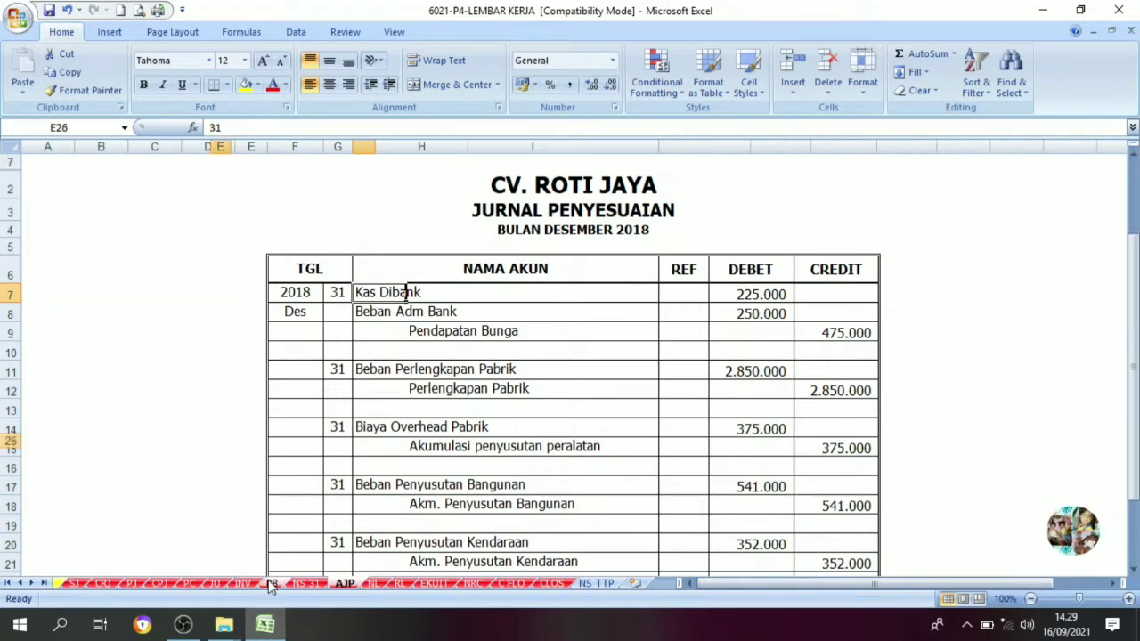
{"action": "left_click", "coordinate": [285, 85]}
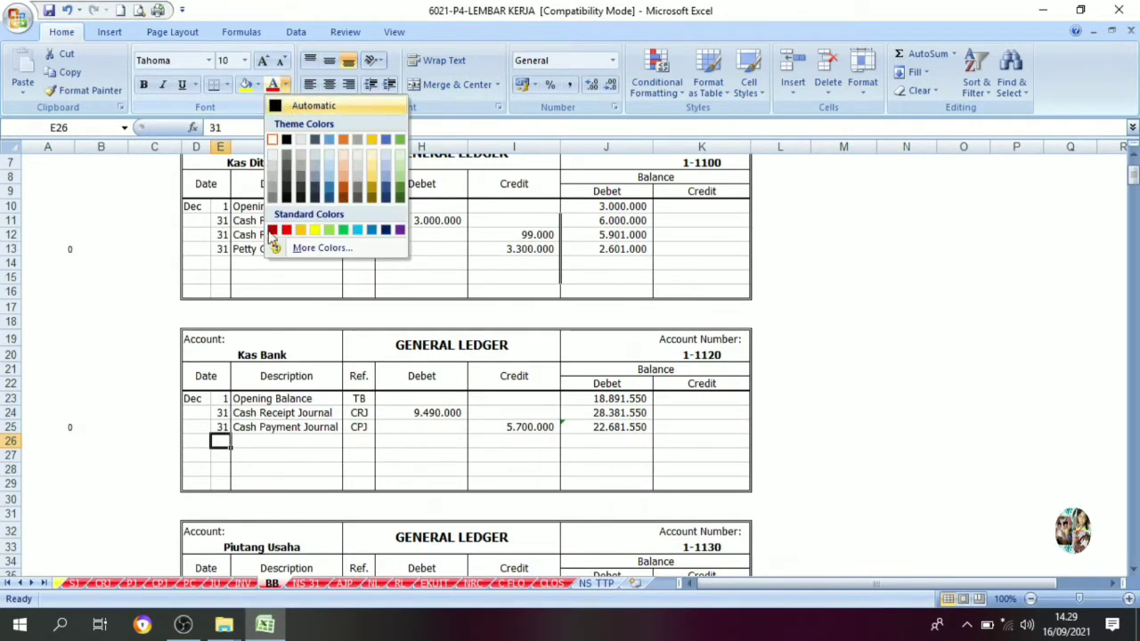
{"action": "left_click", "coordinate": [307, 106]}
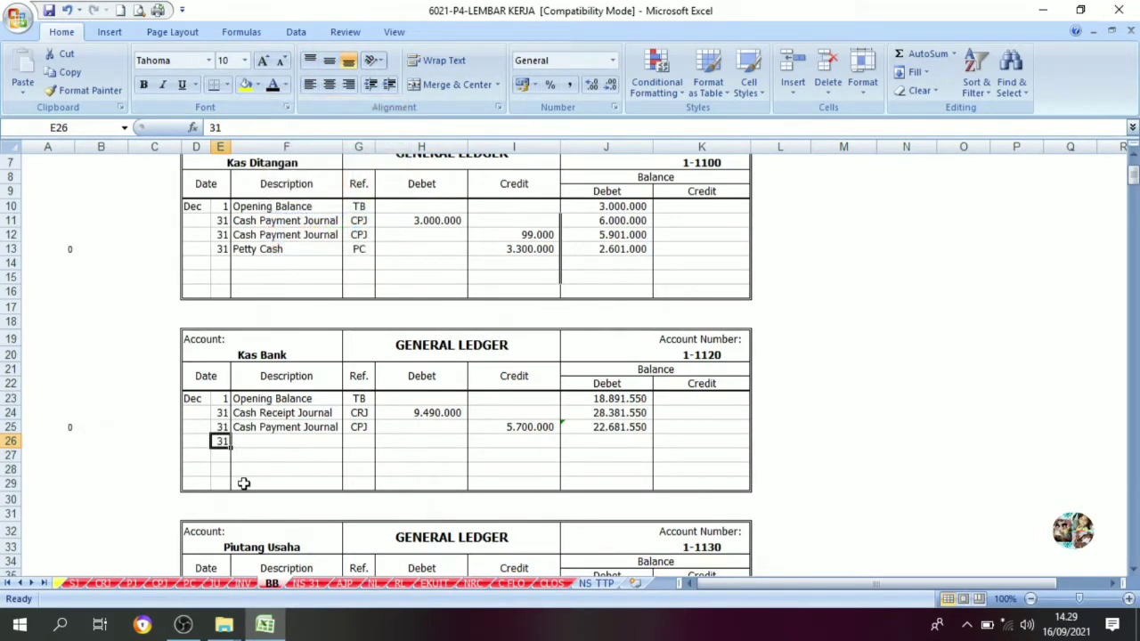
- Apply the Automatic font colour to the adjustment's description in F26 and its AJP reference in G26
{"action": "left_click", "coordinate": [266, 442]}
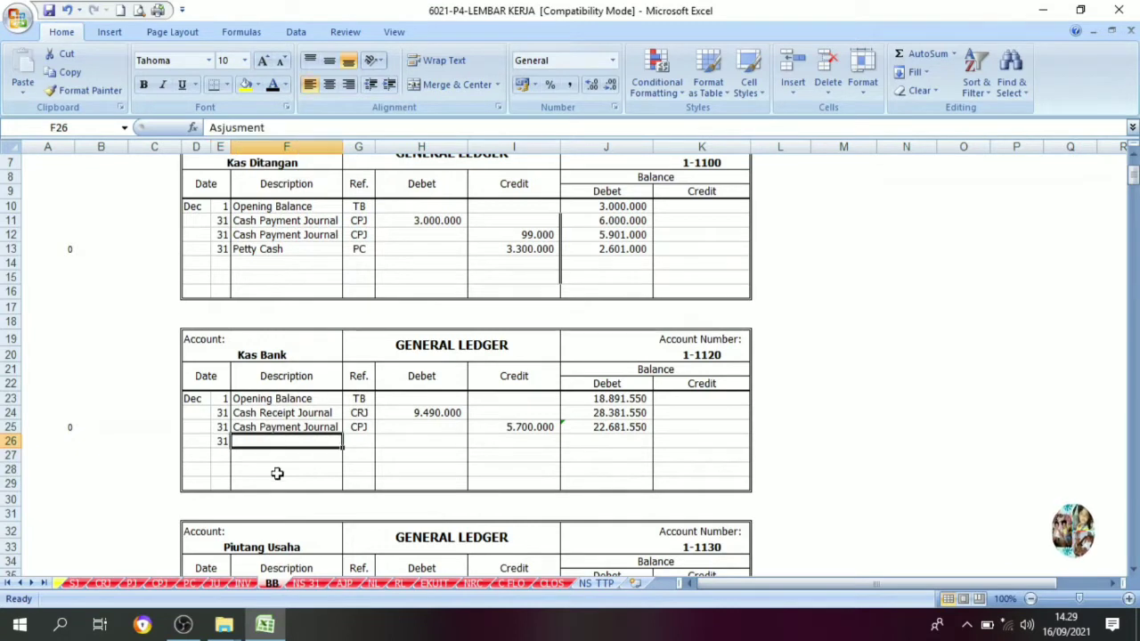
{"action": "left_click", "coordinate": [272, 84]}
{"action": "left_click", "coordinate": [359, 441]}
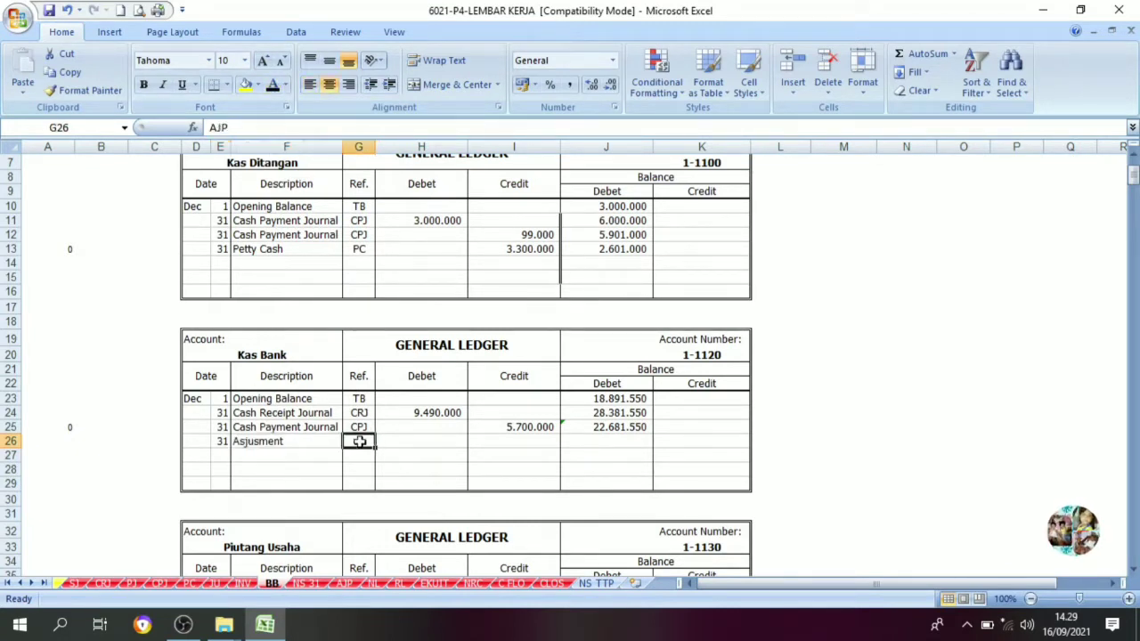
{"action": "left_click", "coordinate": [274, 85]}
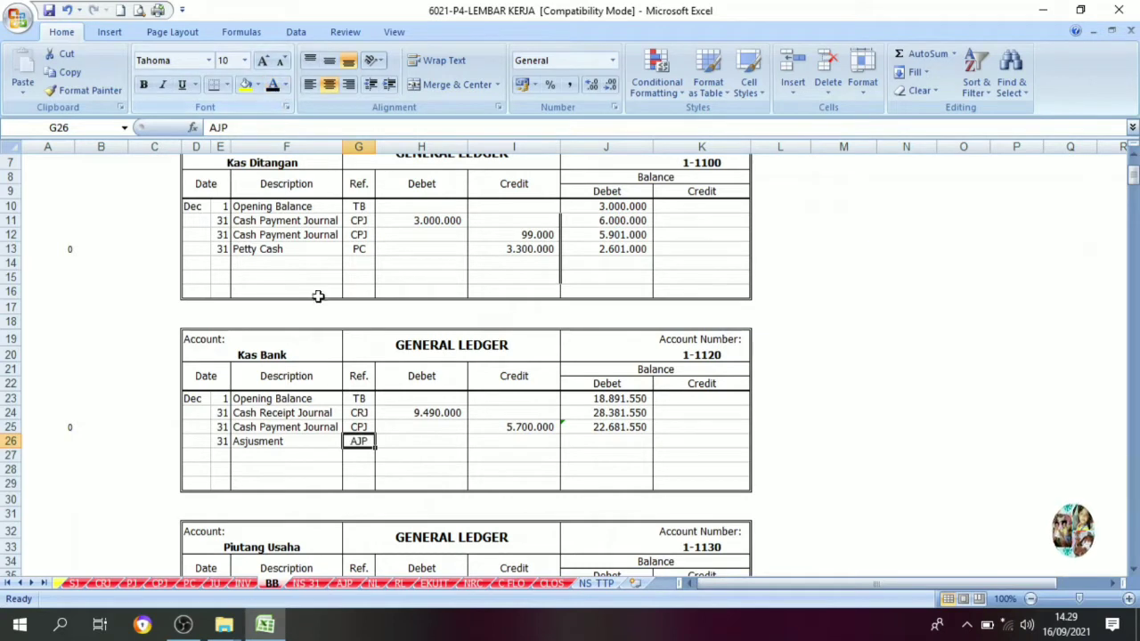
- Check the Kas Dibank debit on the AJP sheet and apply the Automatic font colour to the matching ledger debit in H26
{"action": "left_click", "coordinate": [410, 442]}
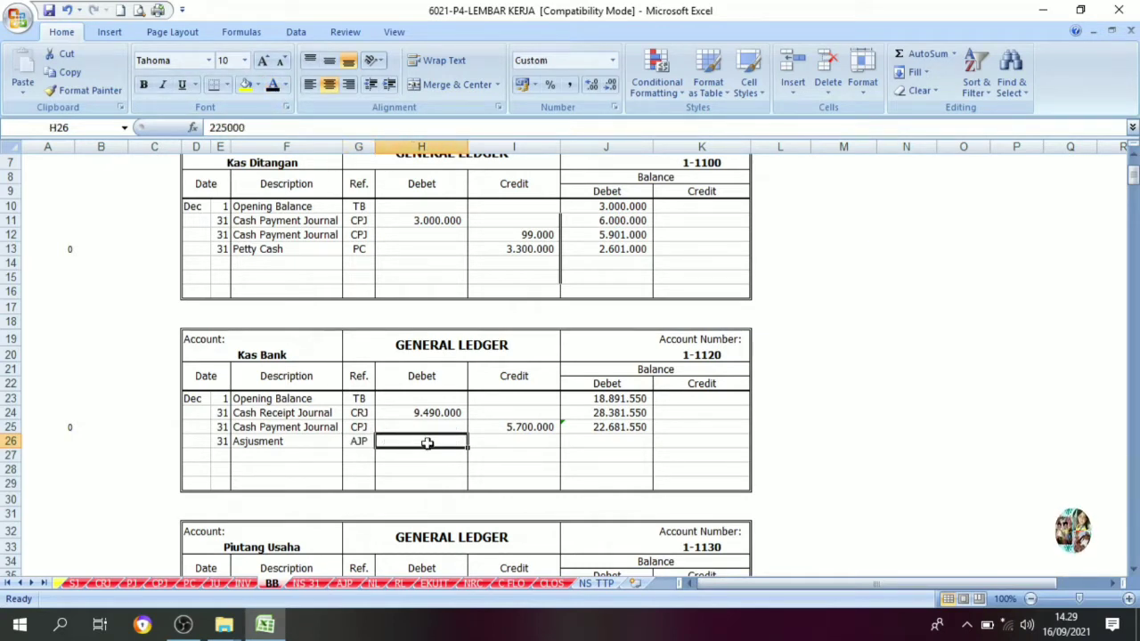
{"action": "left_click", "coordinate": [497, 442]}
{"action": "left_click", "coordinate": [444, 440]}
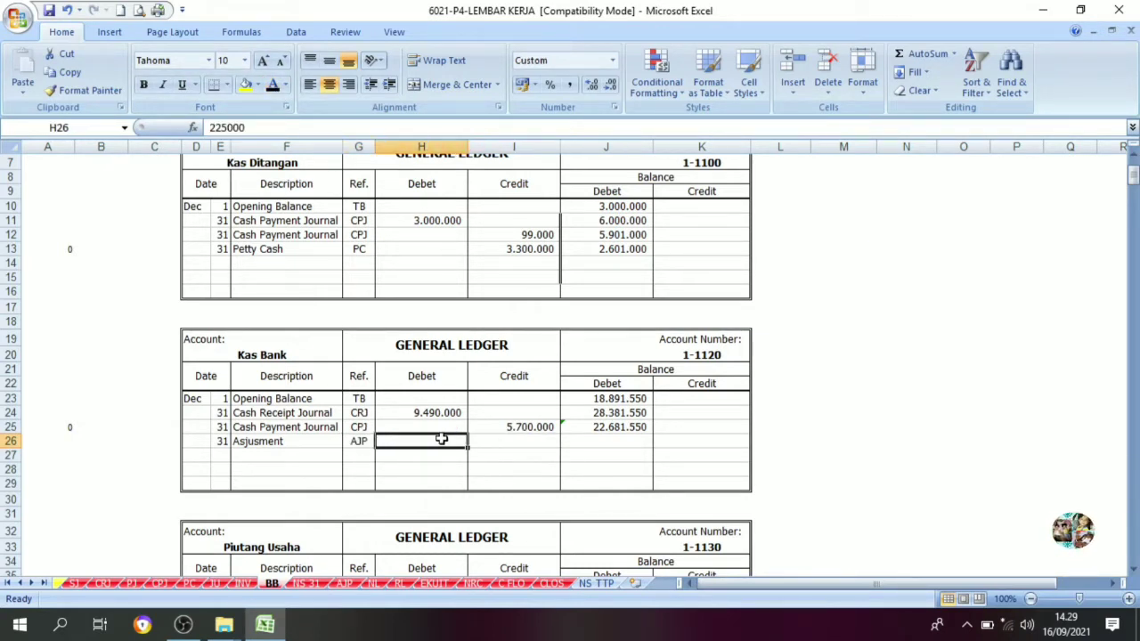
{"action": "left_click", "coordinate": [345, 583]}
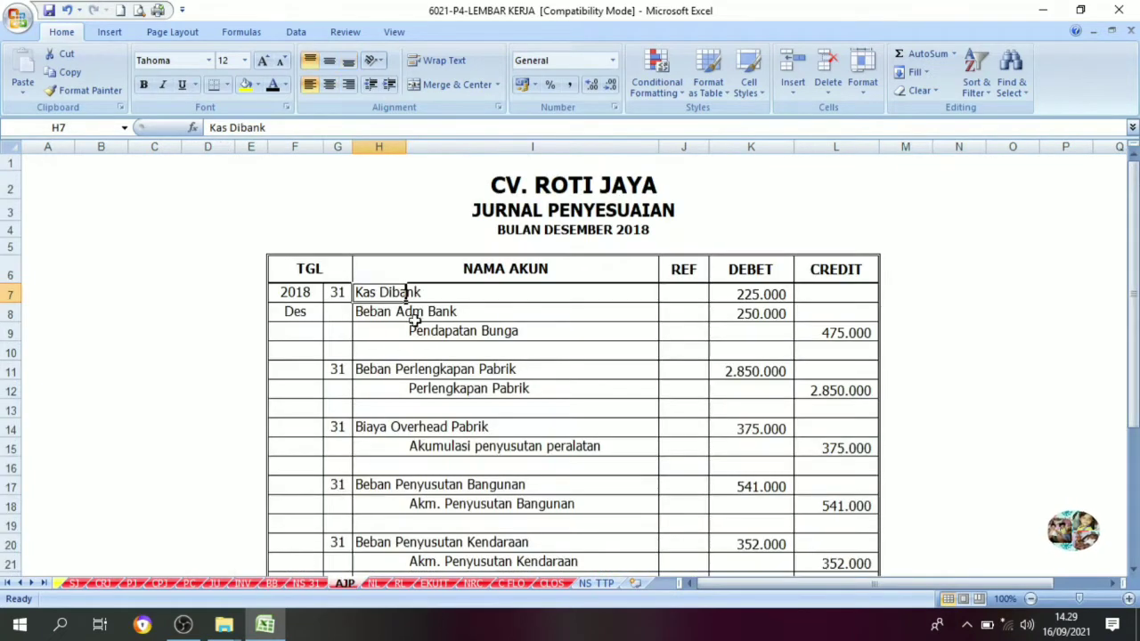
{"action": "left_click", "coordinate": [746, 286]}
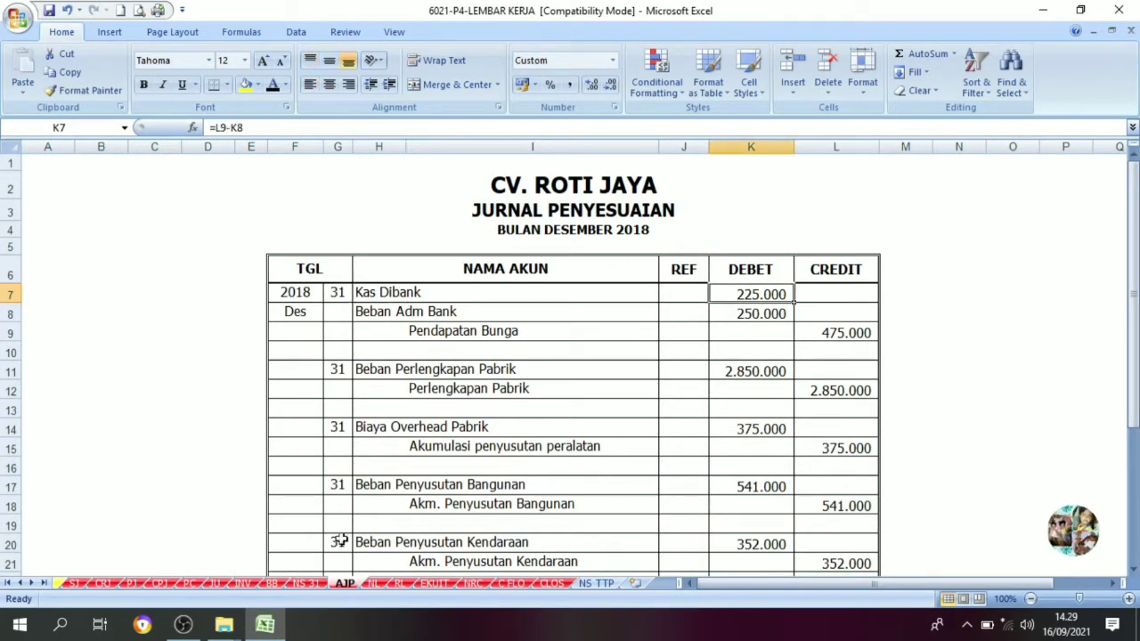
{"action": "left_click", "coordinate": [272, 583]}
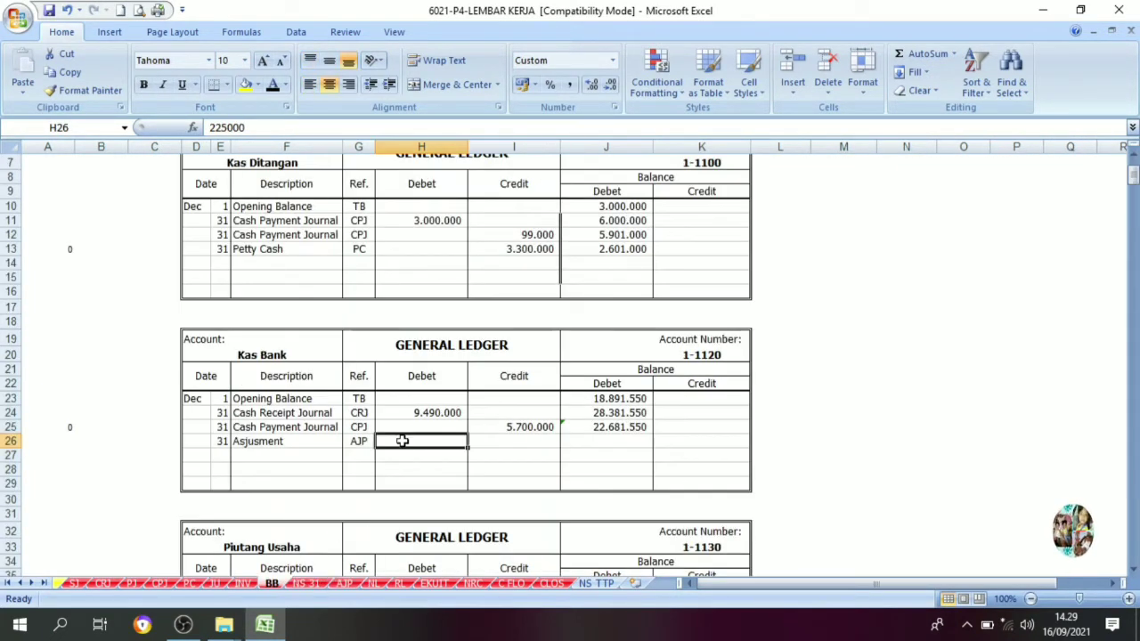
{"action": "left_click", "coordinate": [273, 86]}
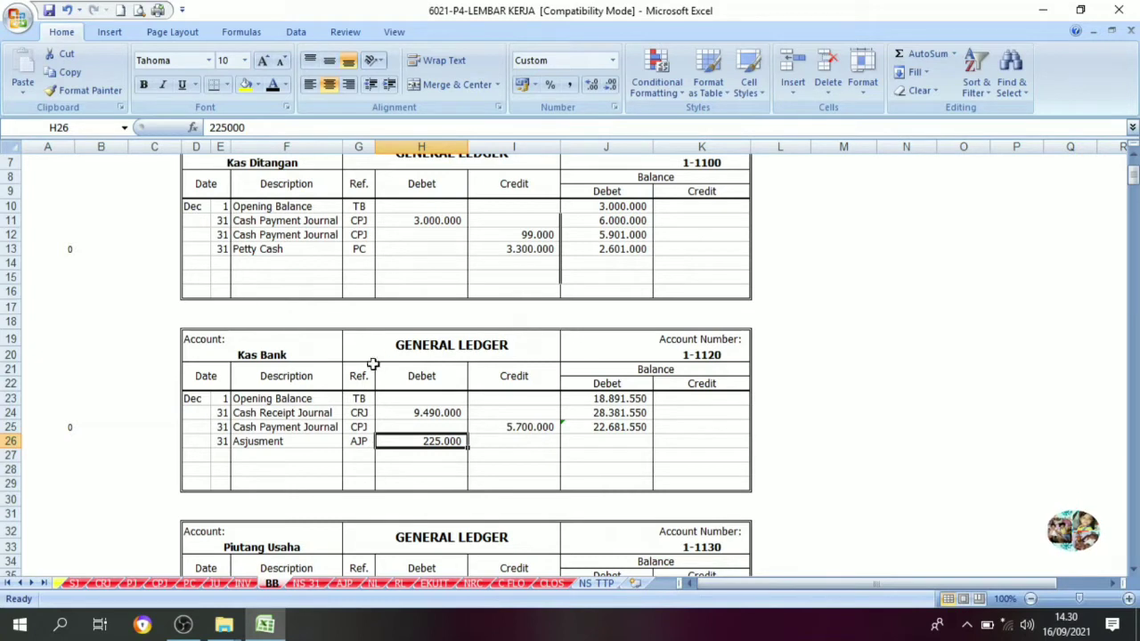
- Check the preceding Kas Bank balance and the adjustment debit, and apply the Automatic font colour to the new balance in J26
{"action": "left_click", "coordinate": [627, 414]}
{"action": "left_click", "coordinate": [632, 370]}
{"action": "left_click", "coordinate": [622, 447]}
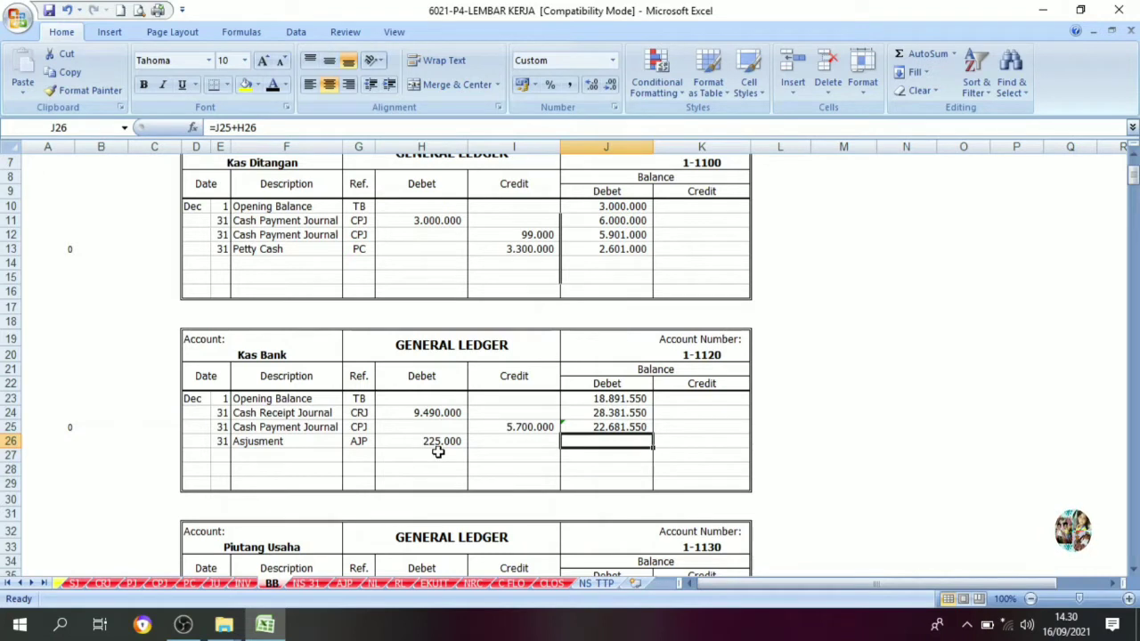
{"action": "left_click", "coordinate": [613, 427]}
{"action": "left_click", "coordinate": [436, 440]}
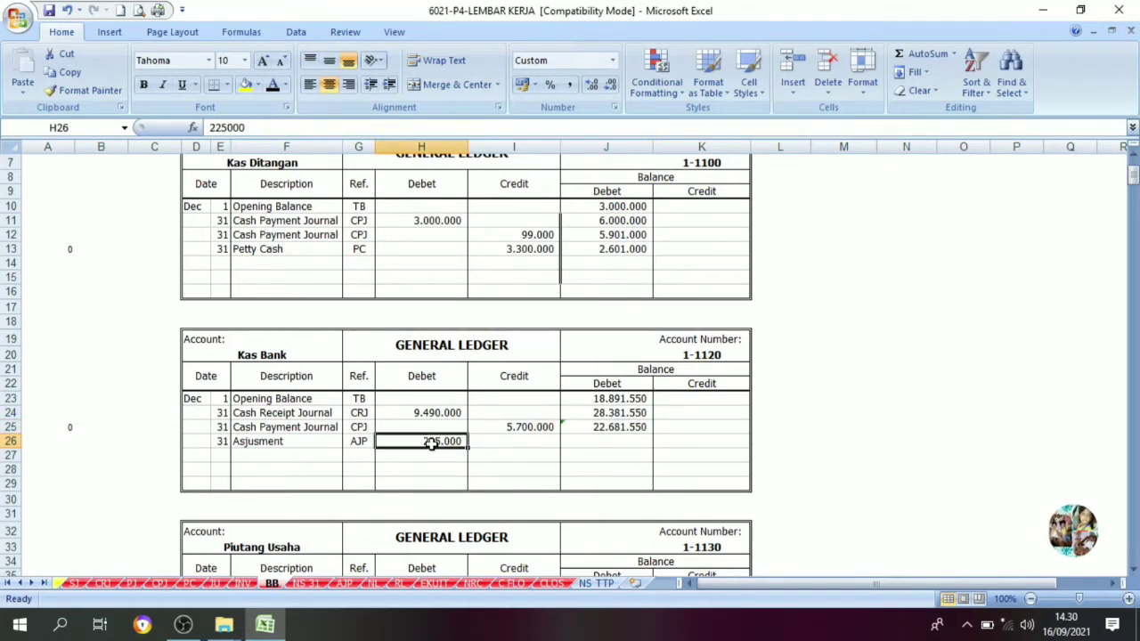
{"action": "left_click", "coordinate": [602, 429]}
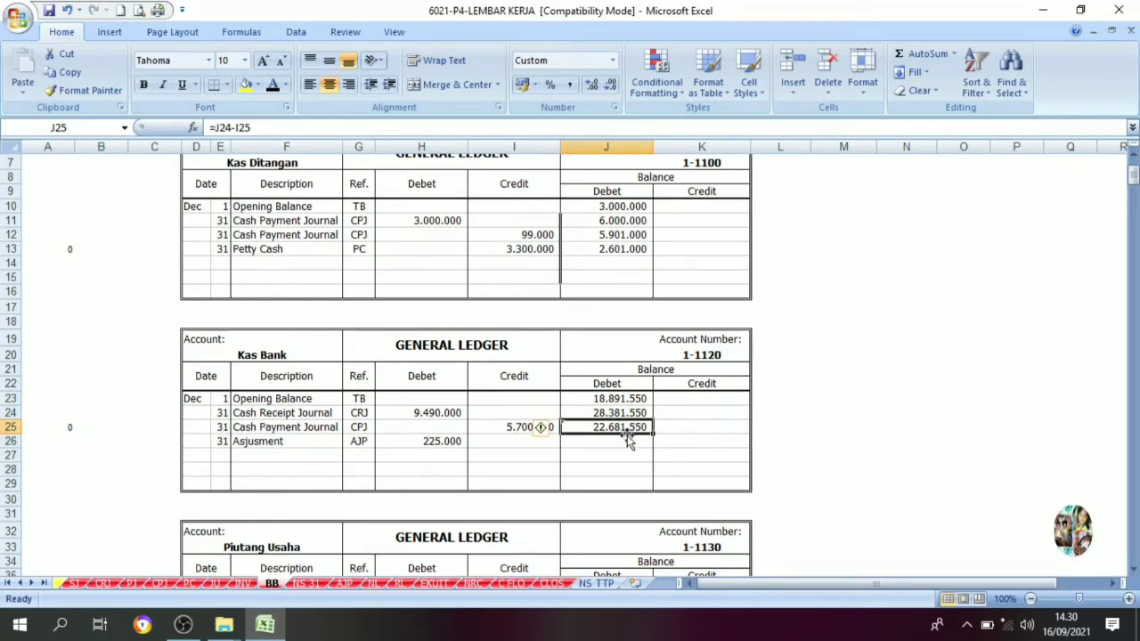
{"action": "left_click", "coordinate": [425, 445]}
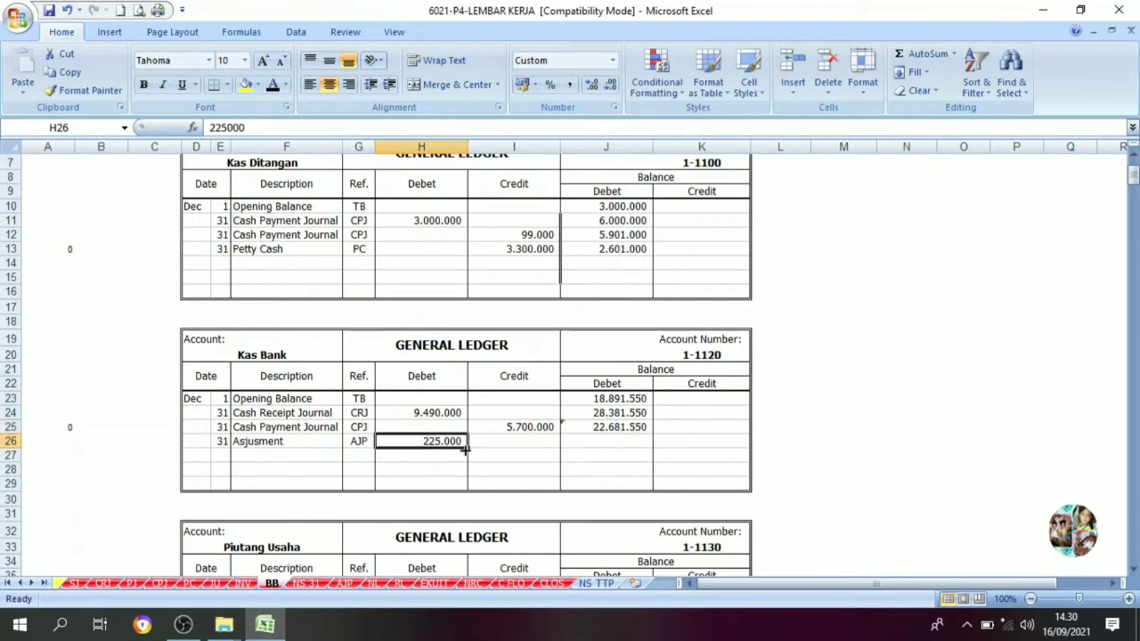
{"action": "left_click", "coordinate": [615, 445]}
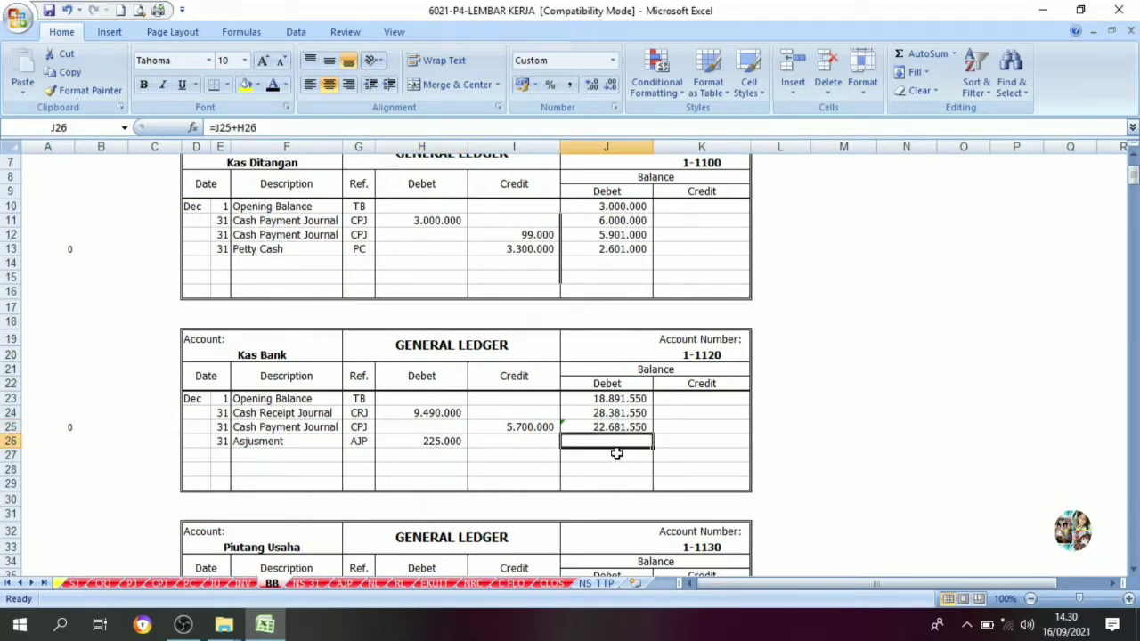
{"action": "left_click", "coordinate": [272, 86]}
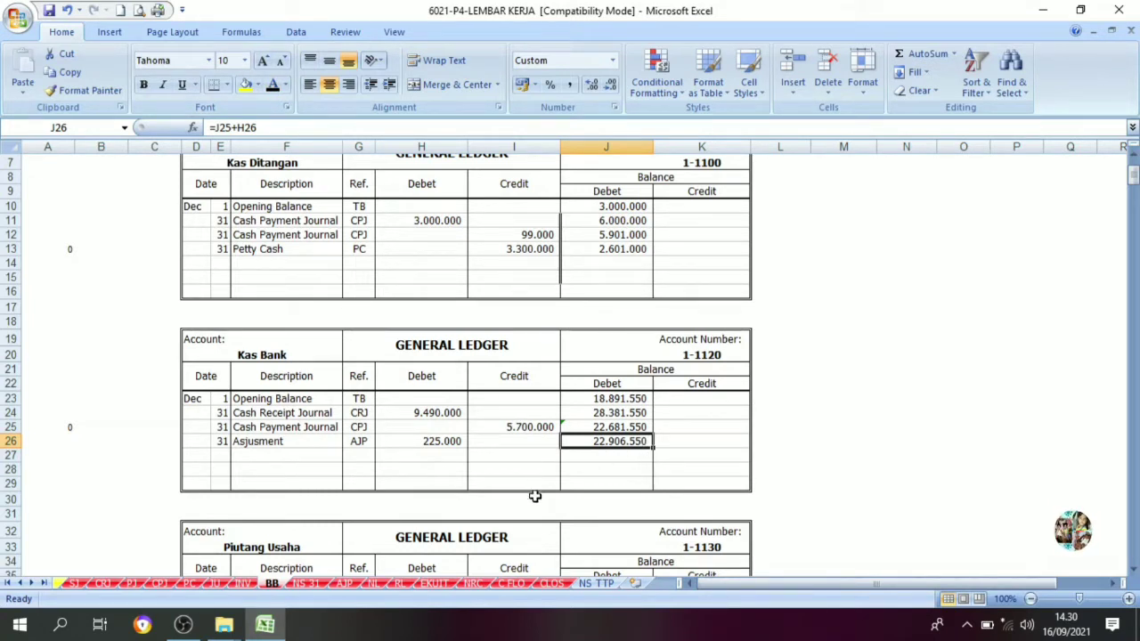
- Check the Beban Adm Bank entry and its debit amount on the AJP sheet
{"action": "left_click", "coordinate": [356, 584]}
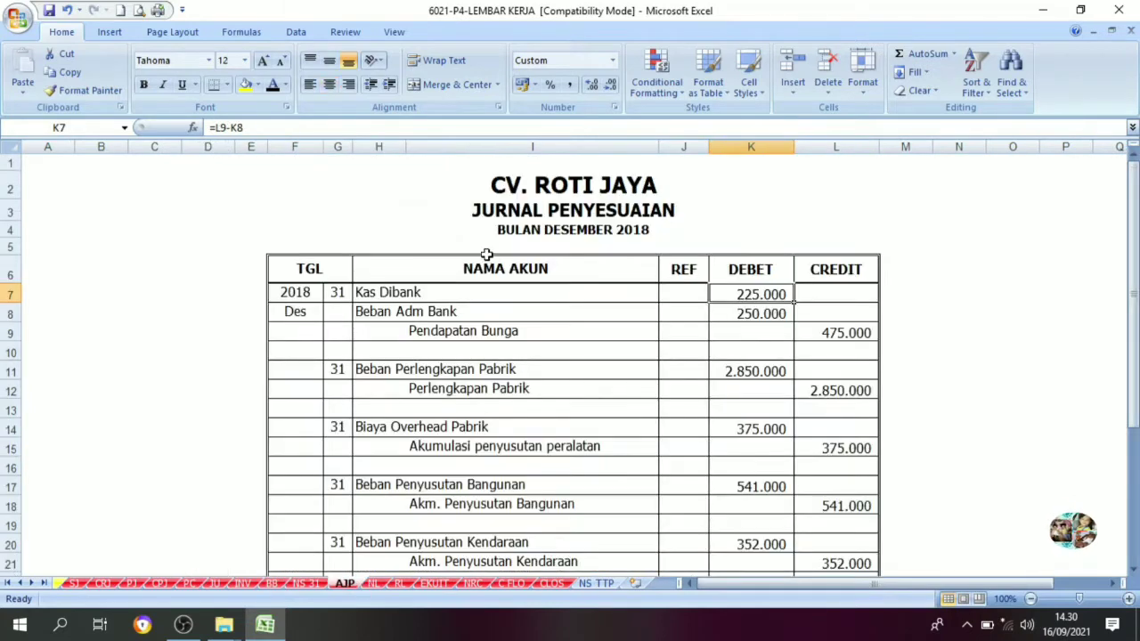
{"action": "left_click", "coordinate": [391, 312]}
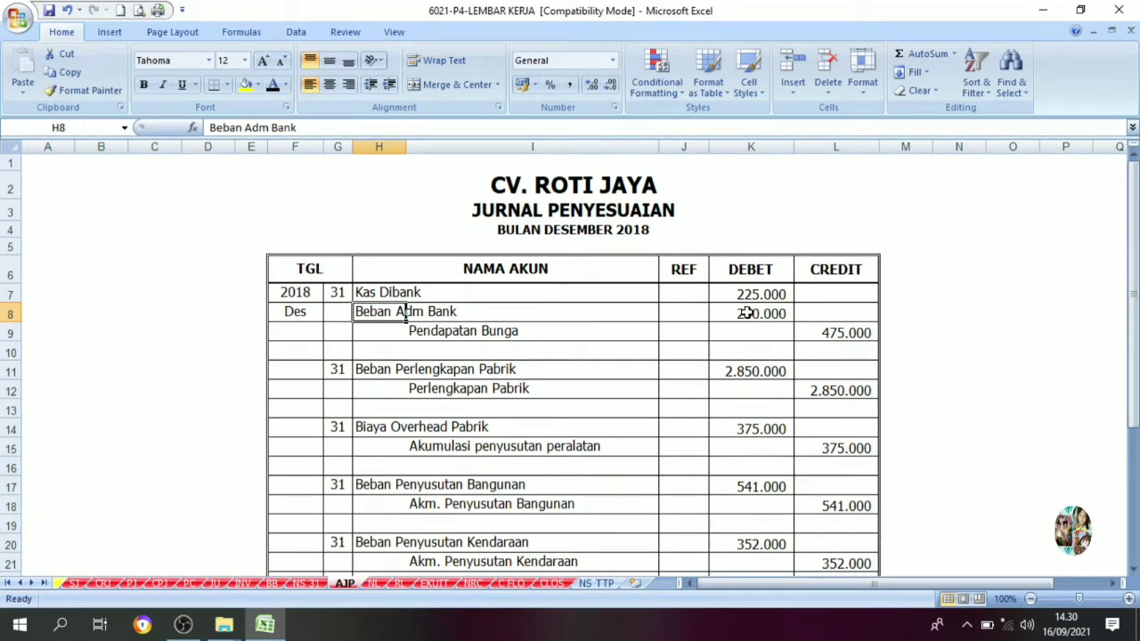
{"action": "left_click", "coordinate": [743, 318]}
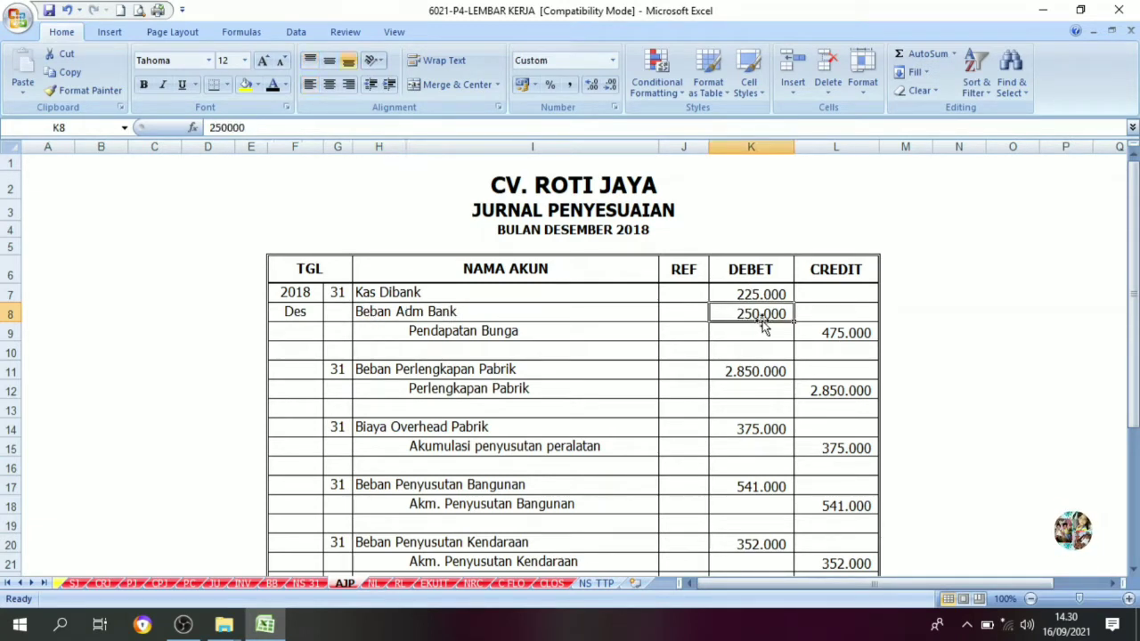
{"action": "left_click", "coordinate": [394, 311]}
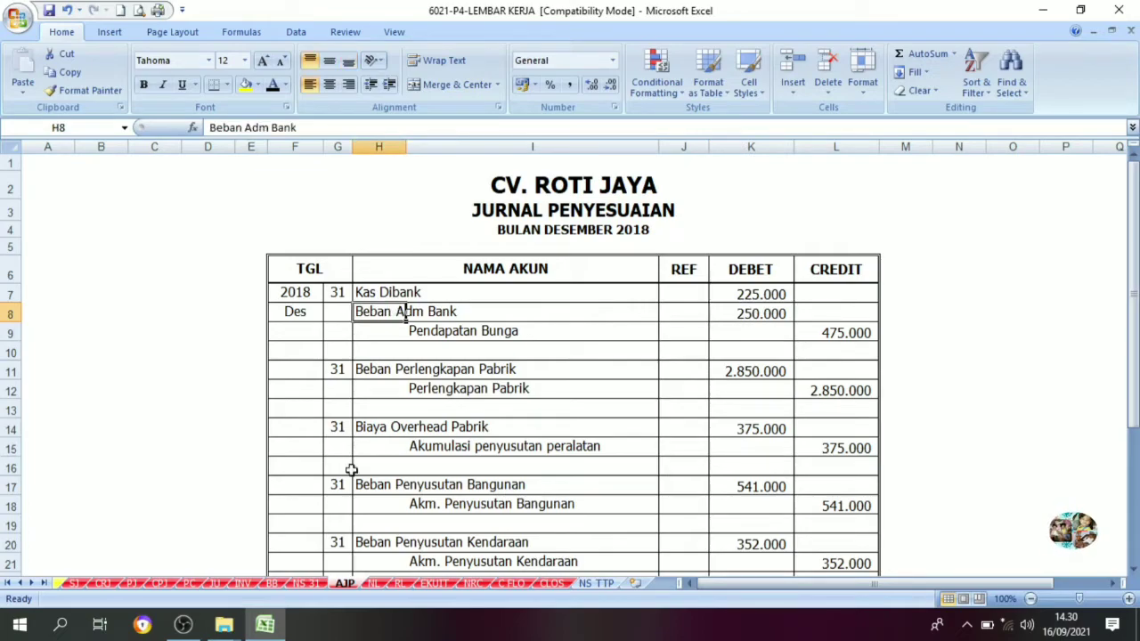
- In the Beban Adminis. Bank ledger on the BB sheet, apply the Automatic font colour to the adjustment's date, description and AJP reference in E518:G518
{"action": "left_click", "coordinate": [279, 584]}
{"action": "scroll", "coordinate": [588, 367], "scroll_direction": "down", "scroll_amount": 13}
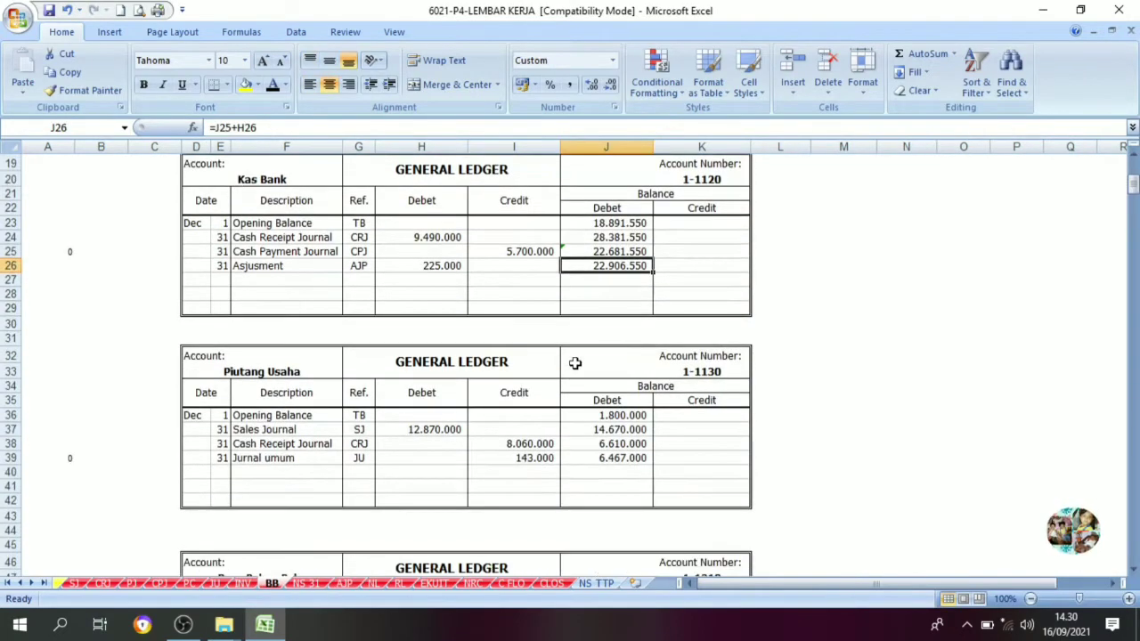
{"action": "scroll", "coordinate": [585, 390], "scroll_direction": "down", "scroll_amount": 20}
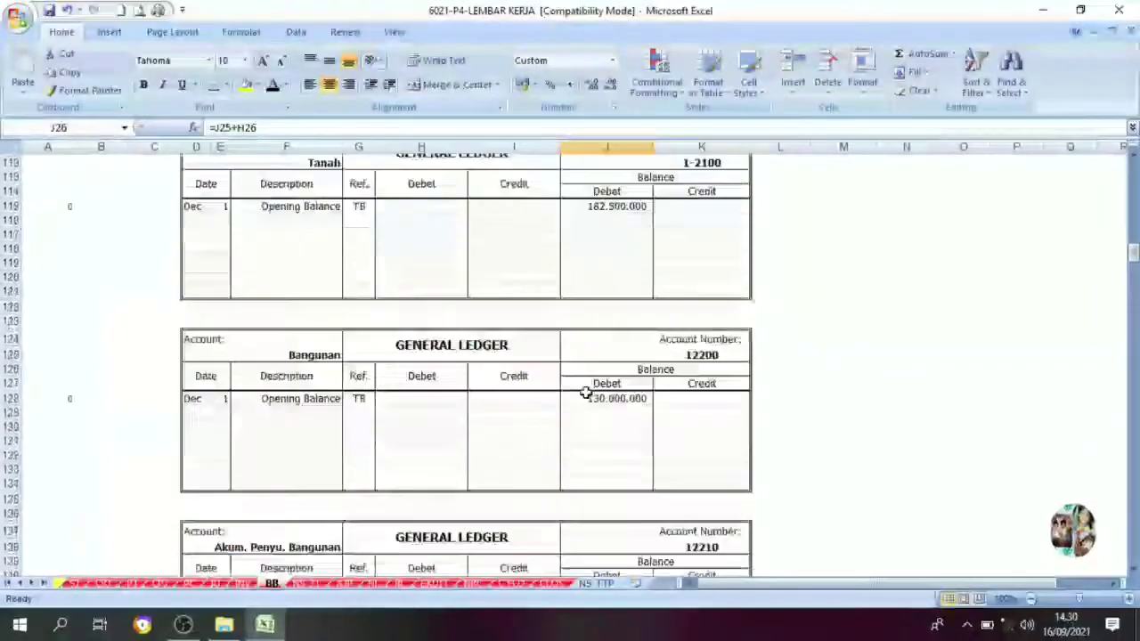
{"action": "scroll", "coordinate": [583, 401], "scroll_direction": "down", "scroll_amount": 20}
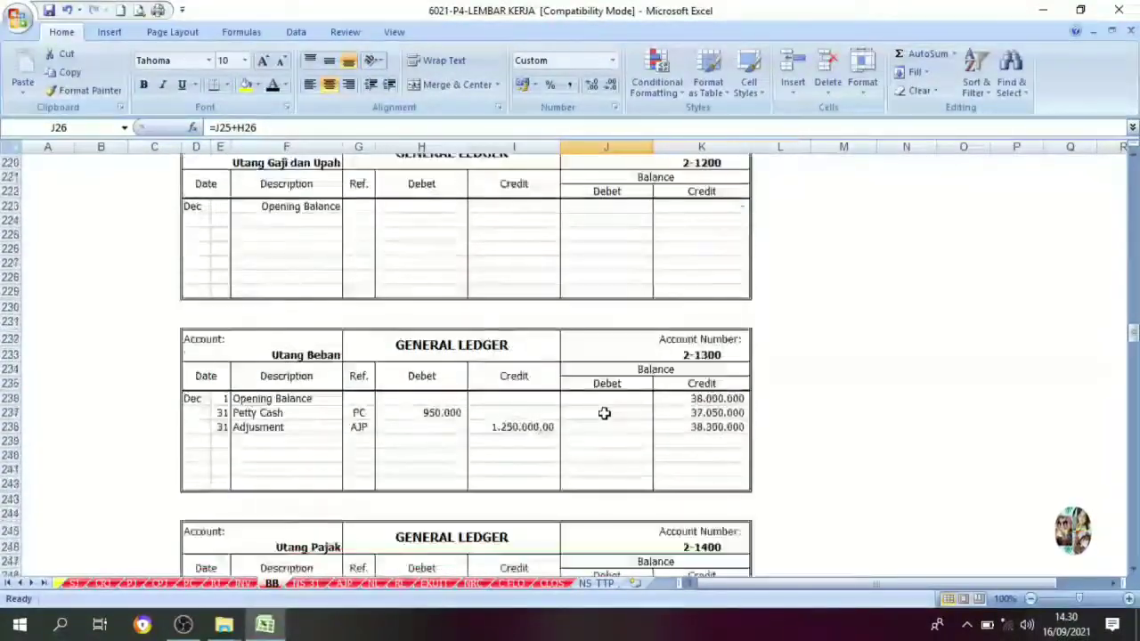
{"action": "scroll", "coordinate": [570, 401], "scroll_direction": "down", "scroll_amount": 20}
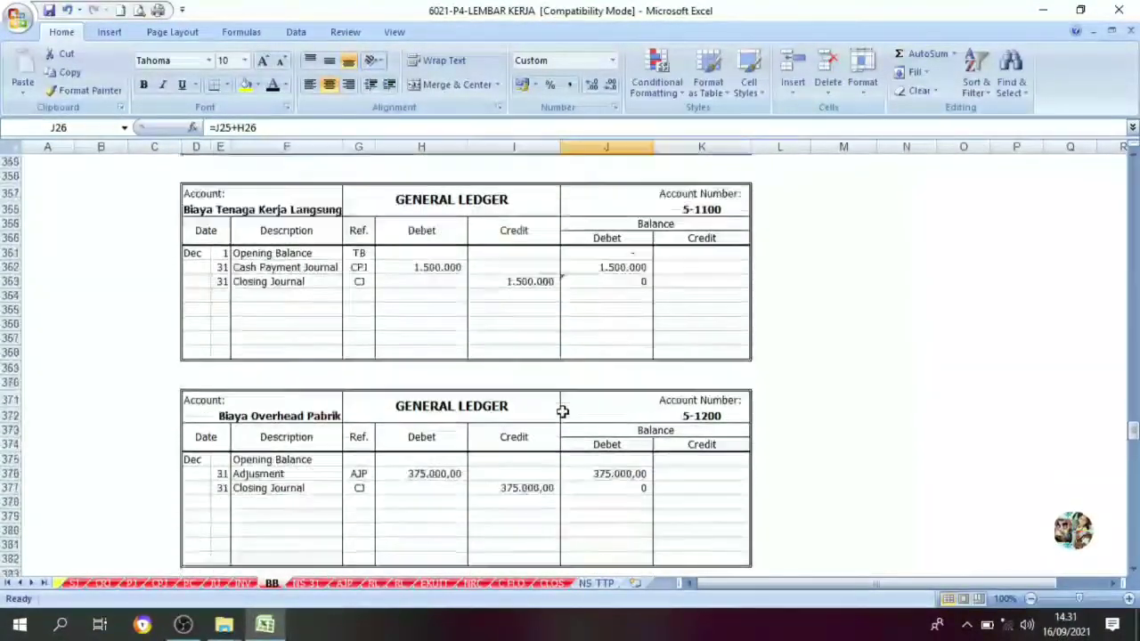
{"action": "scroll", "coordinate": [550, 410], "scroll_direction": "down", "scroll_amount": 10}
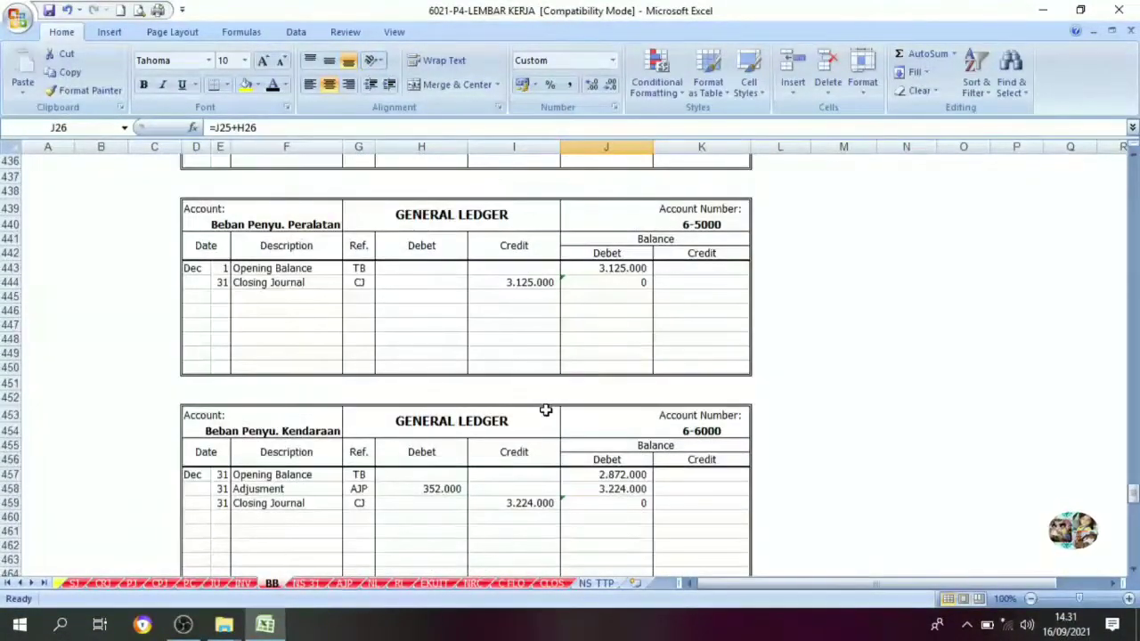
{"action": "scroll", "coordinate": [528, 408], "scroll_direction": "down", "scroll_amount": 20}
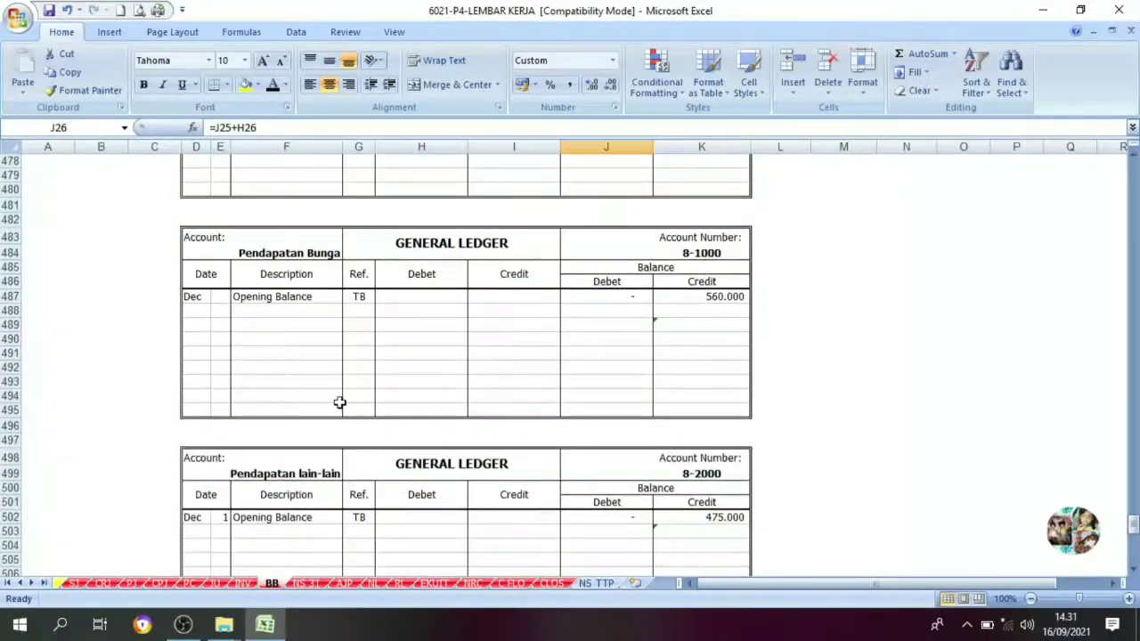
{"action": "scroll", "coordinate": [319, 402], "scroll_direction": "down", "scroll_amount": 1}
{"action": "left_click", "coordinate": [242, 383]}
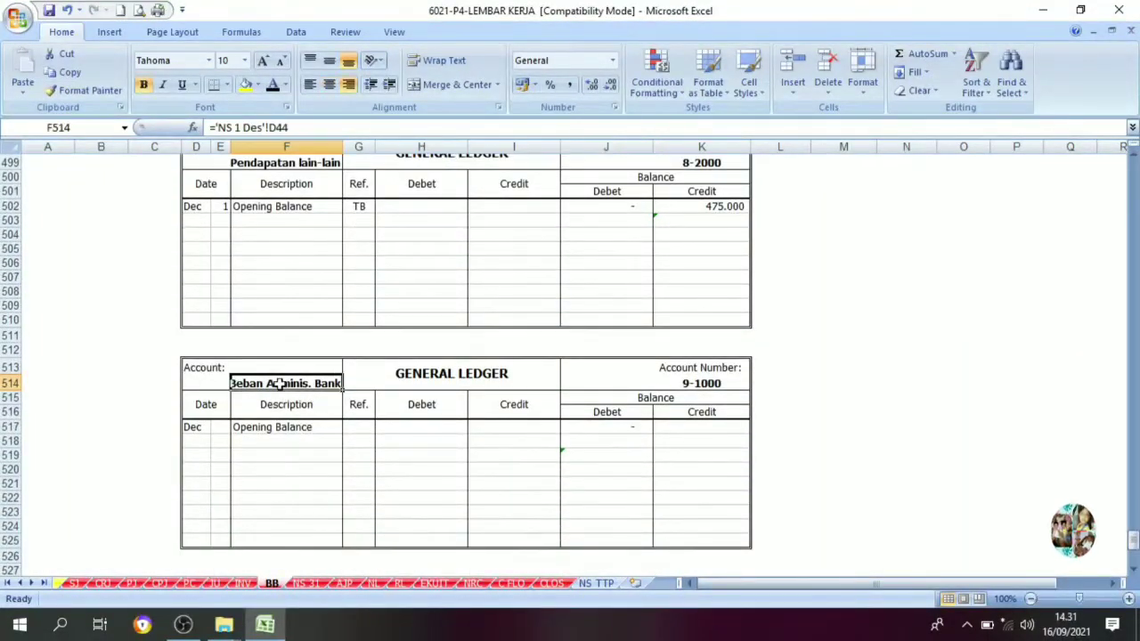
{"action": "left_click", "coordinate": [267, 441]}
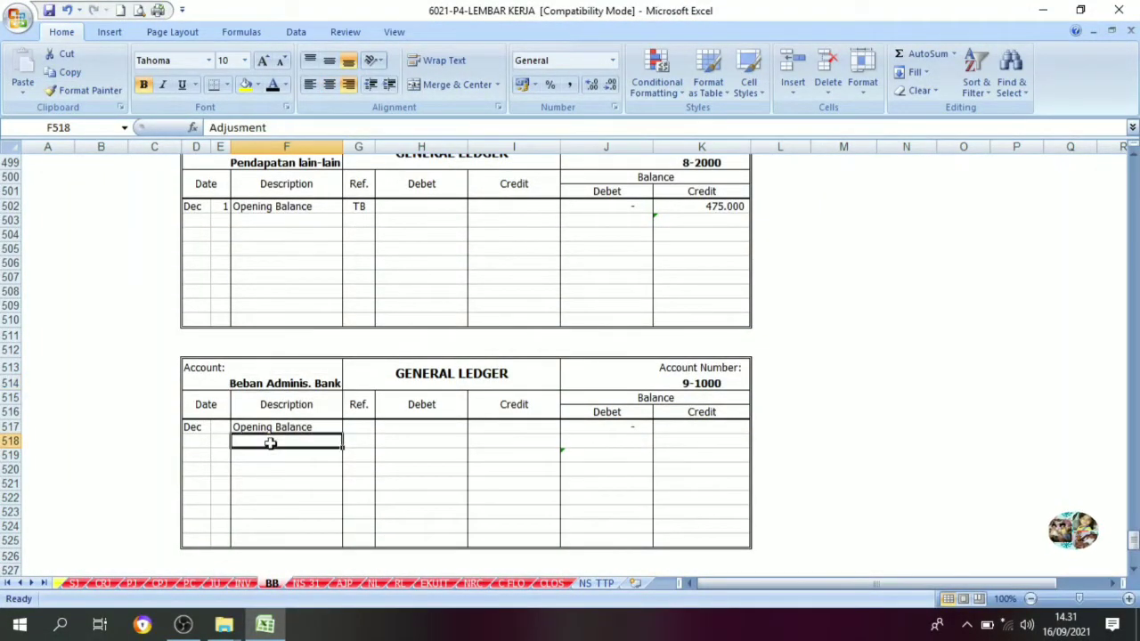
{"action": "left_click", "coordinate": [223, 440]}
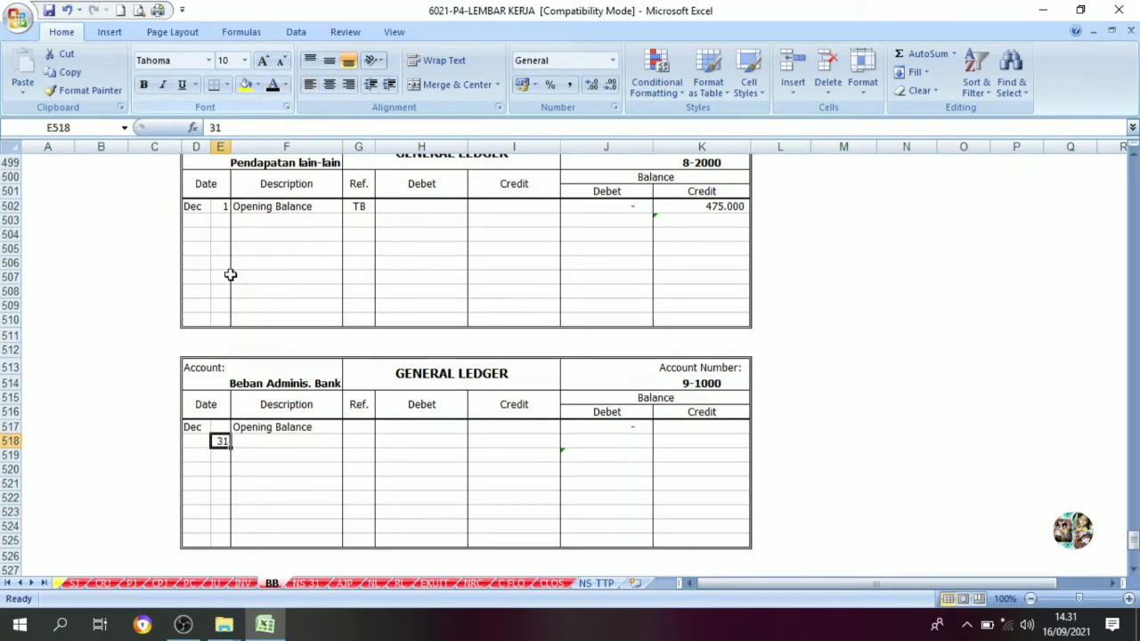
{"action": "left_click", "coordinate": [292, 444]}
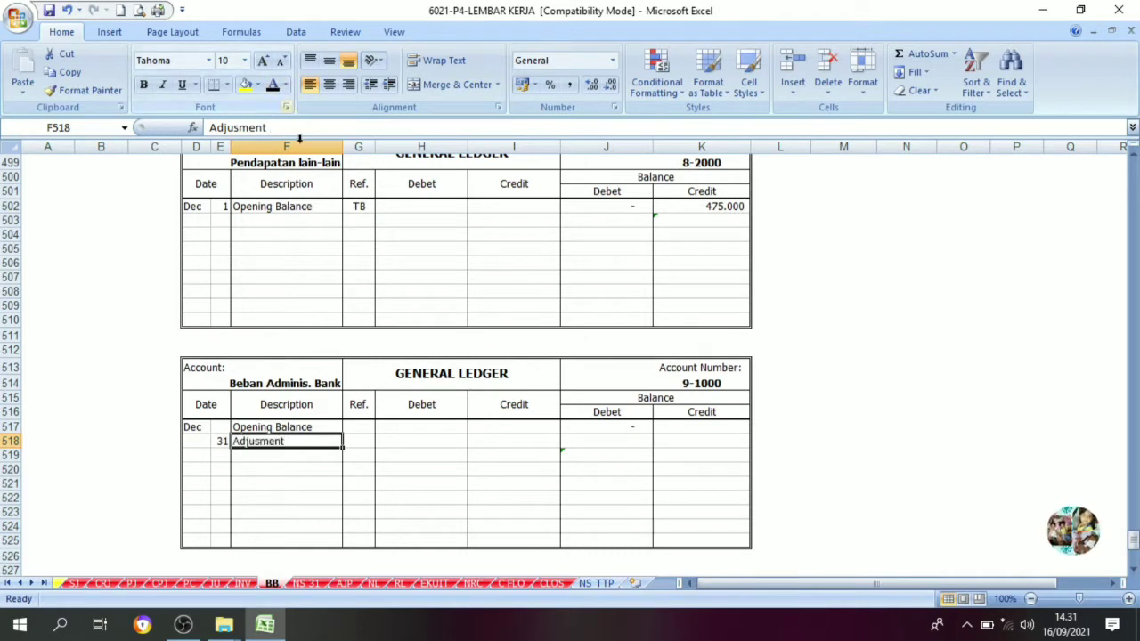
{"action": "left_click", "coordinate": [361, 448]}
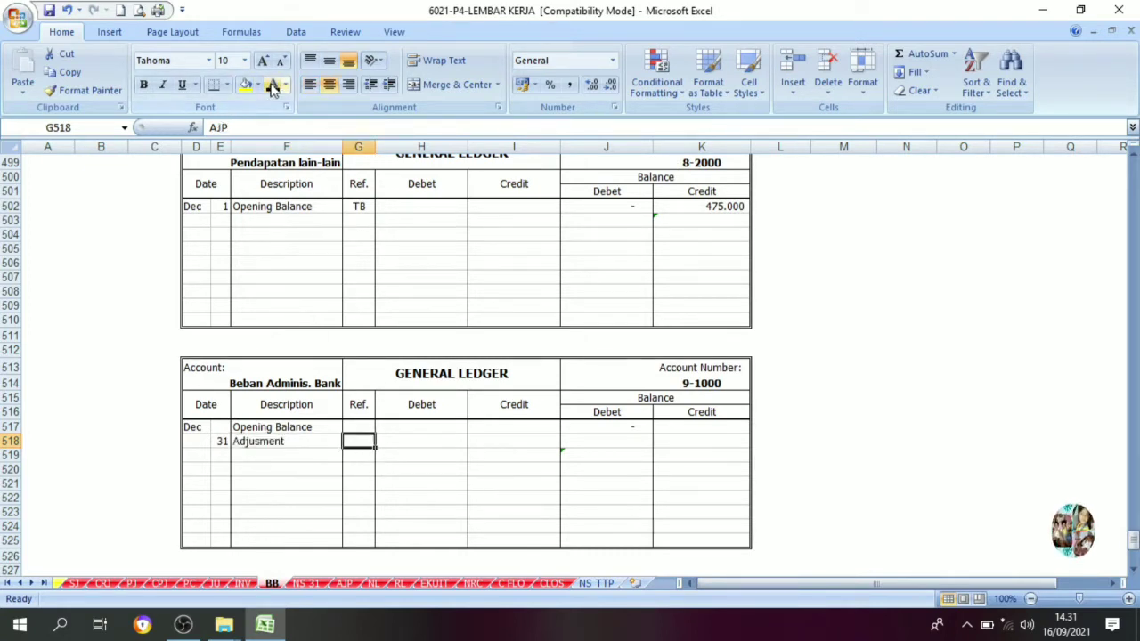
- Recheck the Beban Adm Bank debit on the AJP sheet and apply the Automatic font colour to the matching ledger debit in H518
{"action": "left_click", "coordinate": [399, 440]}
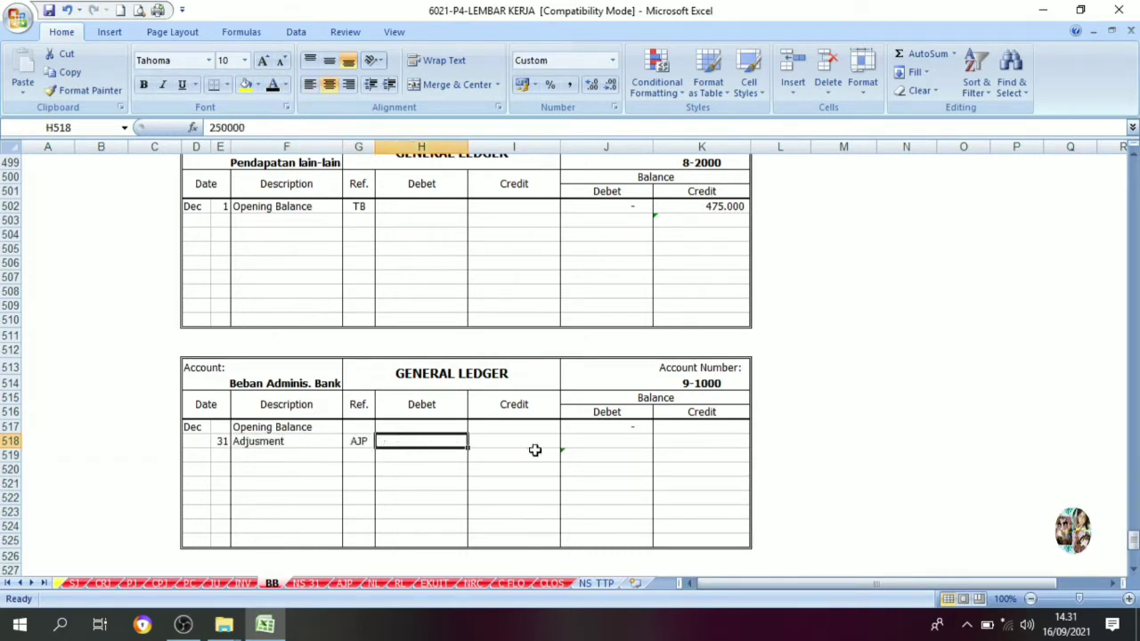
{"action": "left_click", "coordinate": [344, 583]}
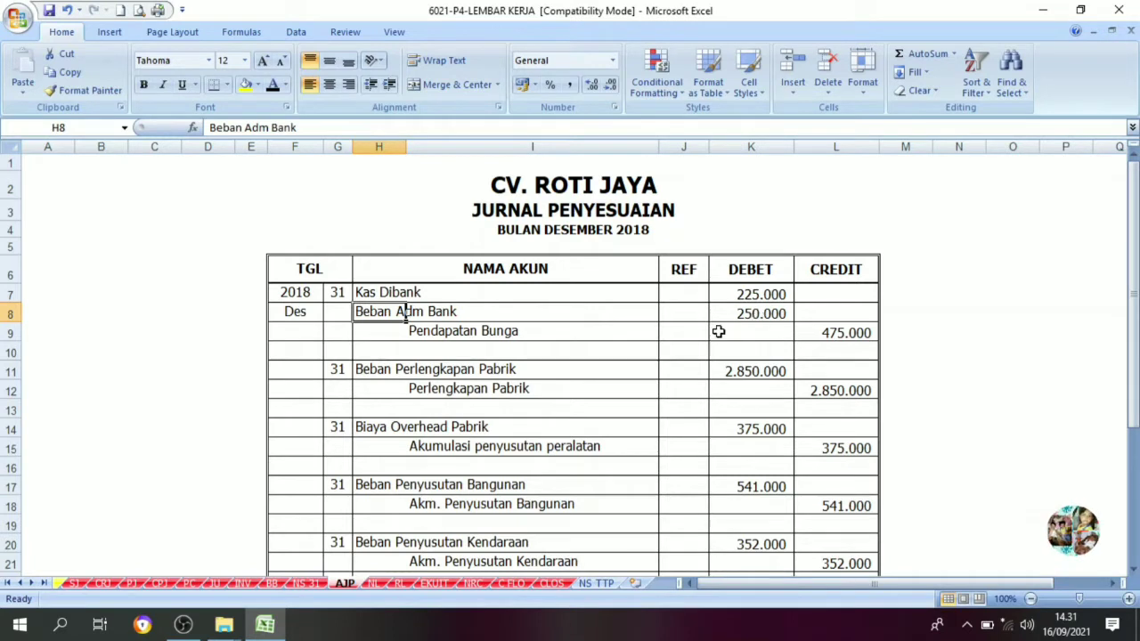
{"action": "left_click", "coordinate": [271, 583]}
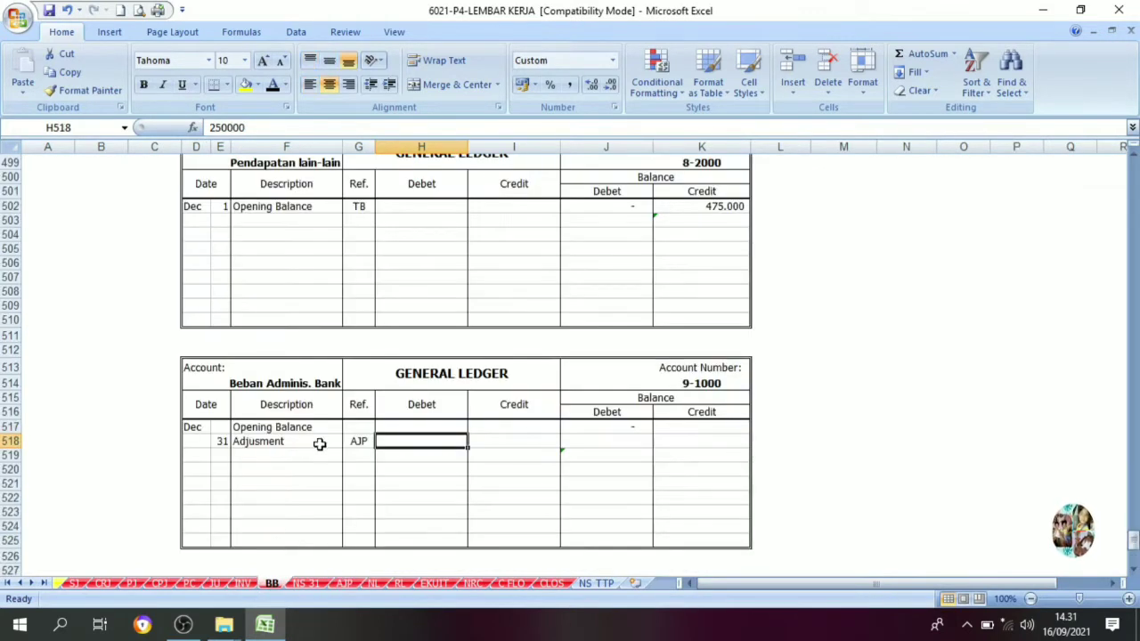
{"action": "left_click", "coordinate": [299, 442]}
{"action": "left_click", "coordinate": [415, 444]}
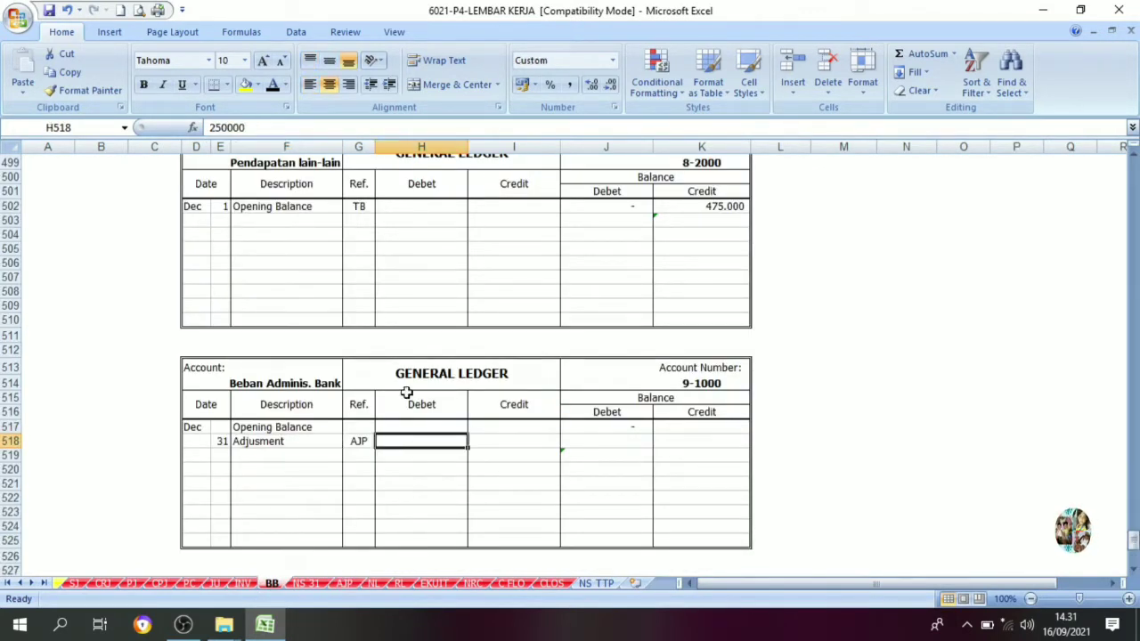
{"action": "left_click", "coordinate": [271, 86]}
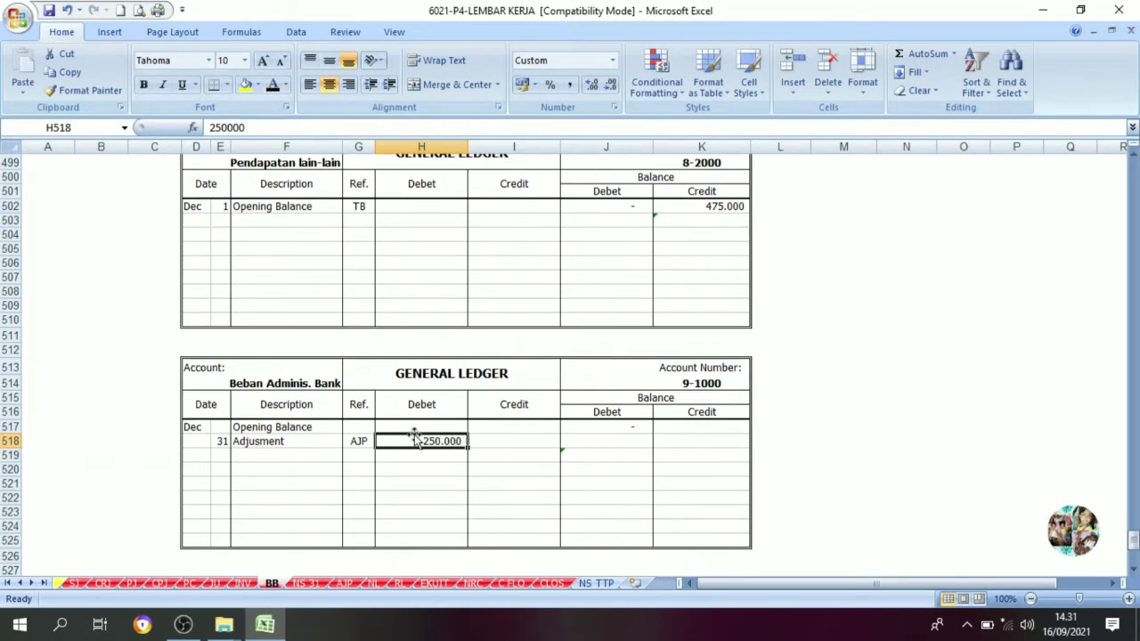
- Apply the Automatic font colour to the Beban Adminis. Bank debit balance in J518
{"action": "left_click", "coordinate": [610, 397]}
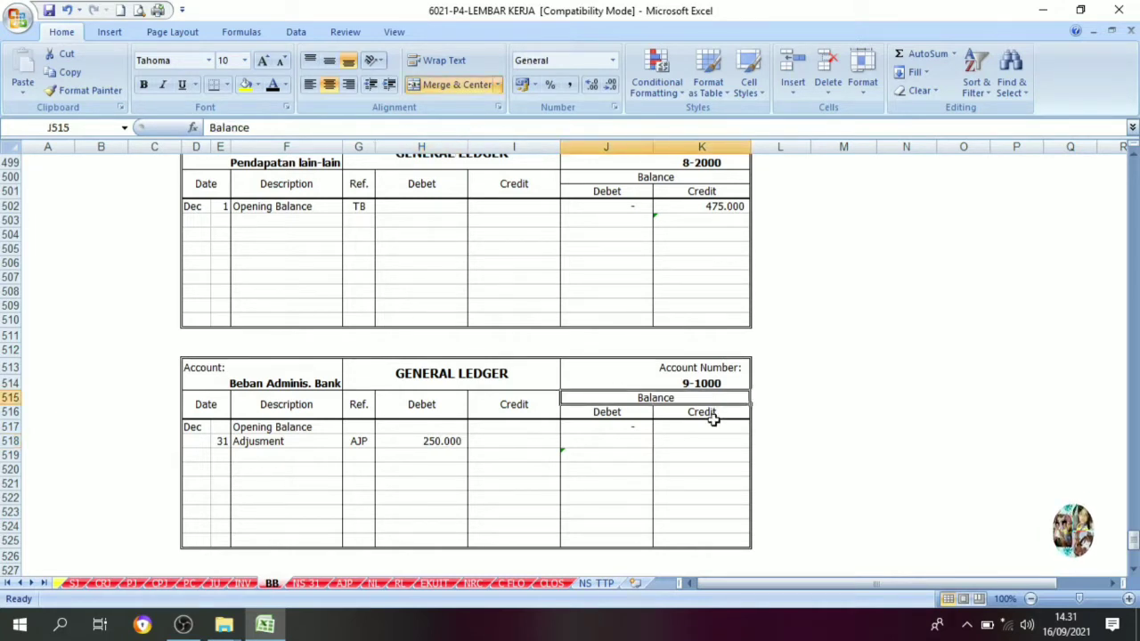
{"action": "left_click", "coordinate": [646, 440]}
{"action": "left_click_drag", "start_coordinate": [571, 429], "coordinate": [687, 445]}
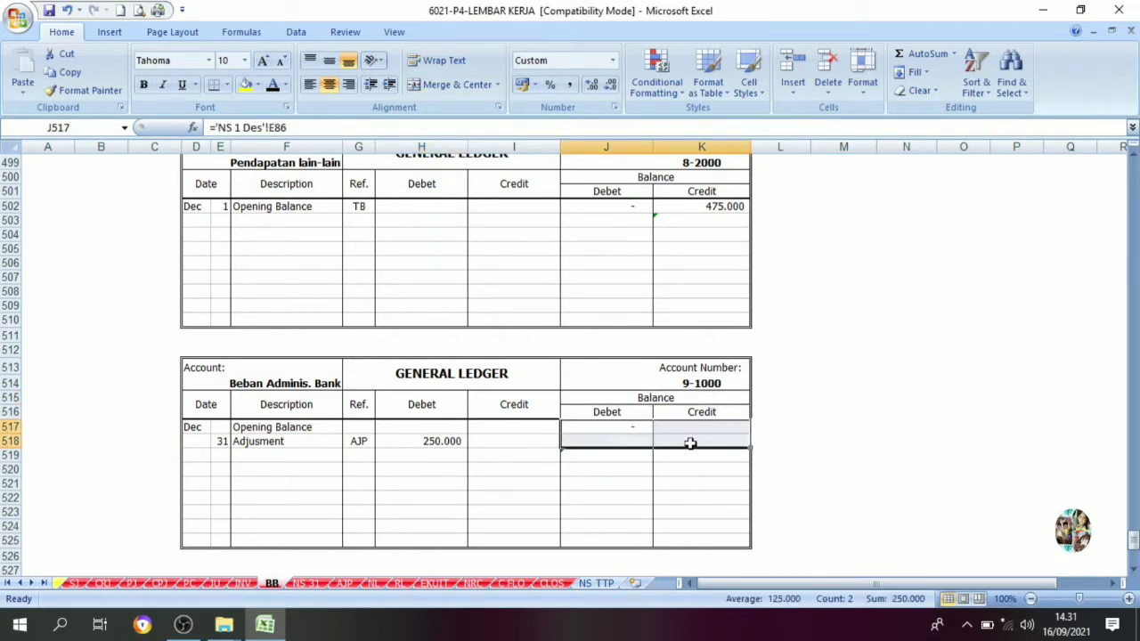
{"action": "left_click", "coordinate": [687, 453]}
{"action": "left_click", "coordinate": [608, 443]}
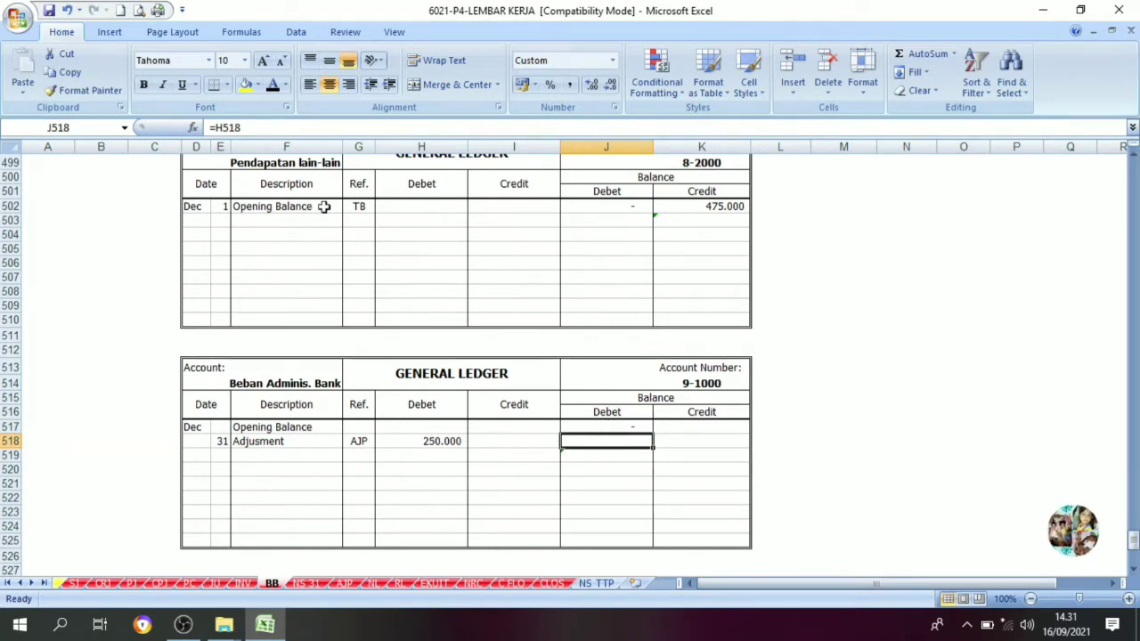
{"action": "left_click", "coordinate": [272, 85]}
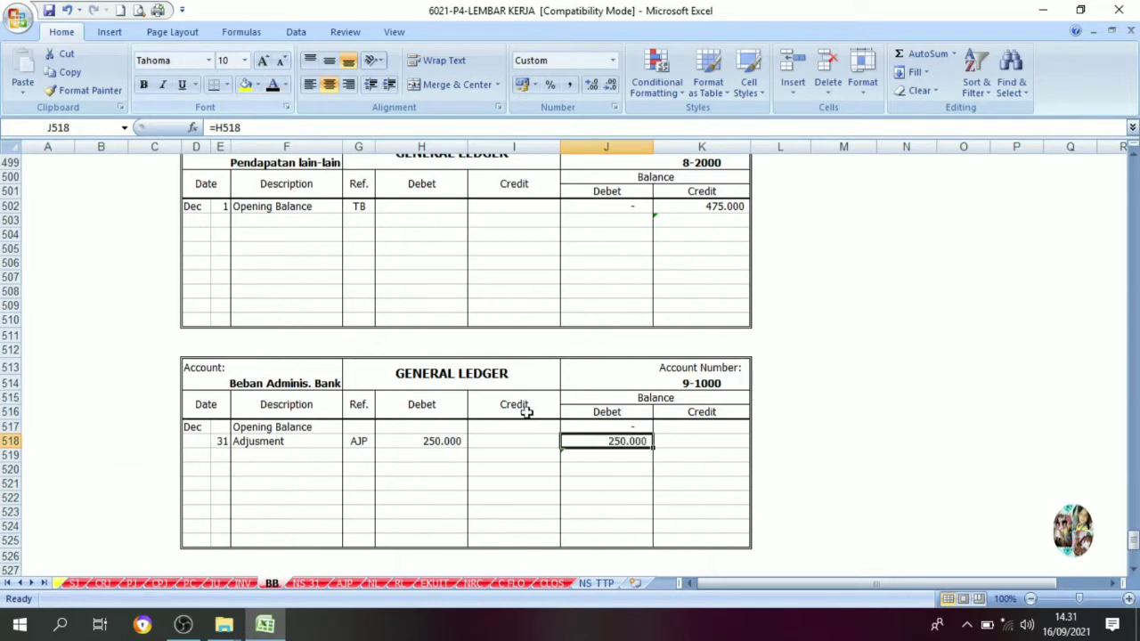
{"action": "left_click", "coordinate": [620, 472]}
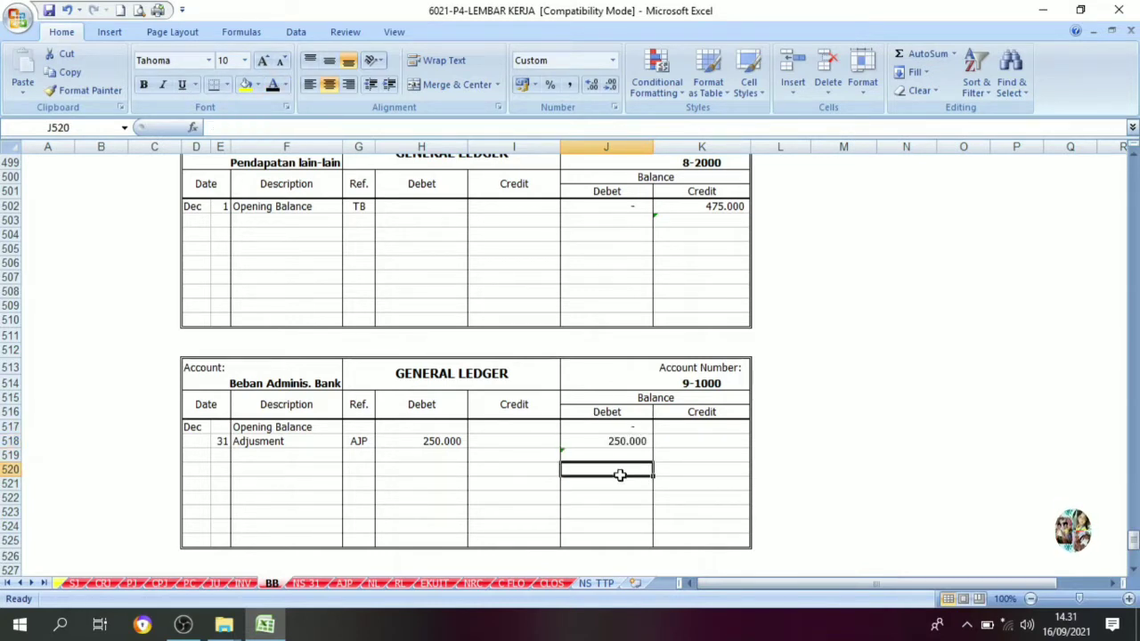
- Examine the Pendapatan Bunga entry and its credit amount on the AJP sheet
{"action": "left_click", "coordinate": [344, 583]}
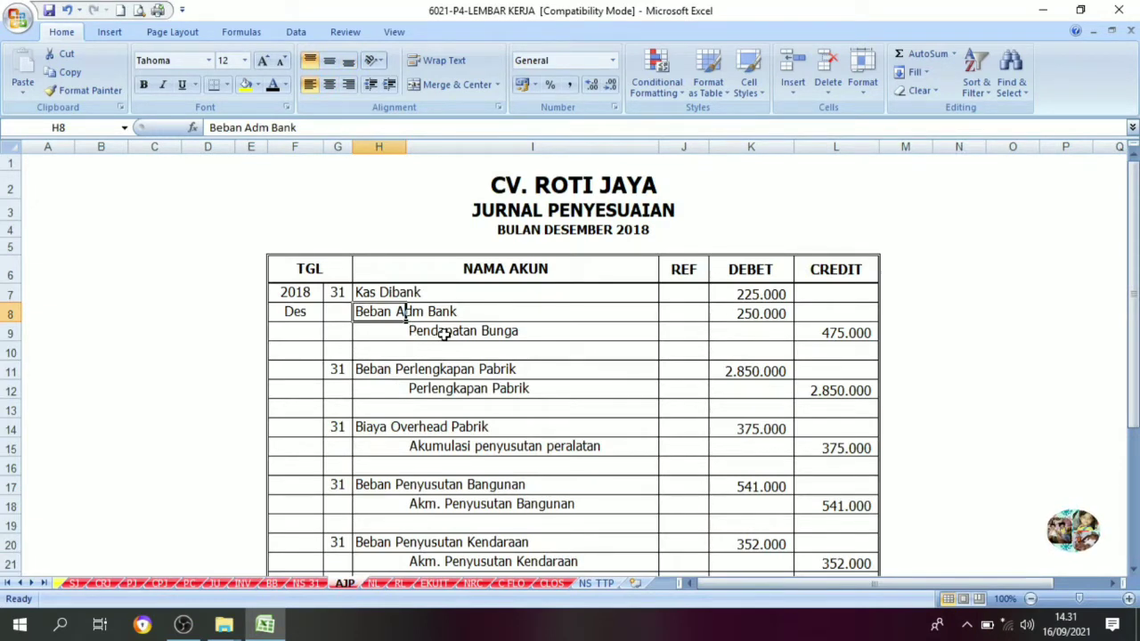
{"action": "left_click", "coordinate": [488, 333]}
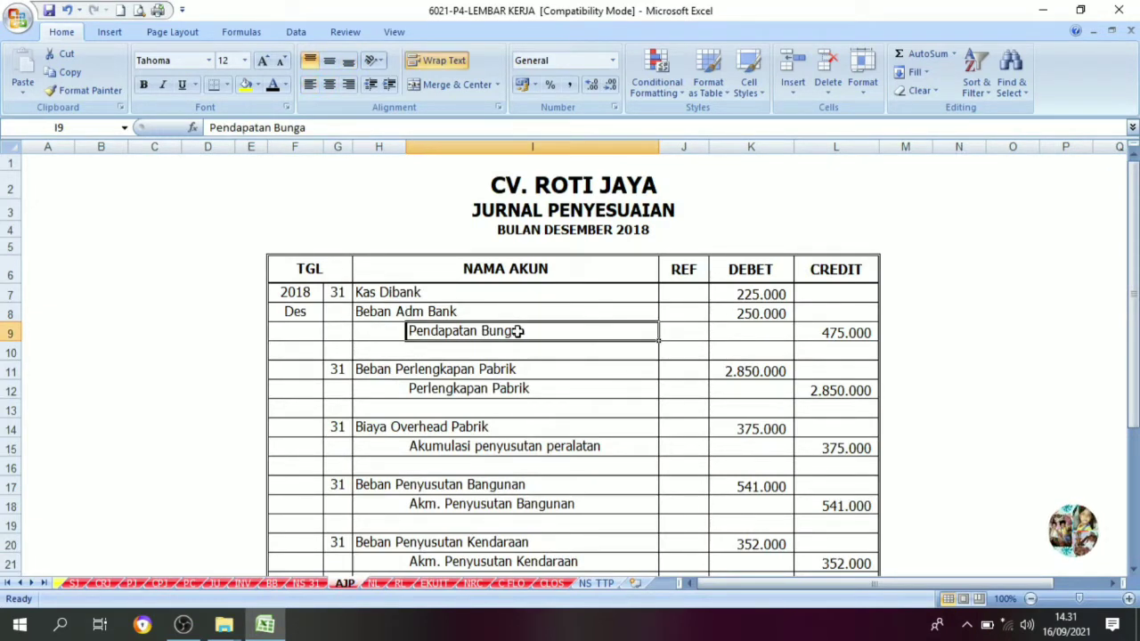
{"action": "left_click", "coordinate": [868, 333]}
{"action": "left_click", "coordinate": [572, 339]}
{"action": "left_click", "coordinate": [852, 339]}
{"action": "left_click", "coordinate": [599, 351]}
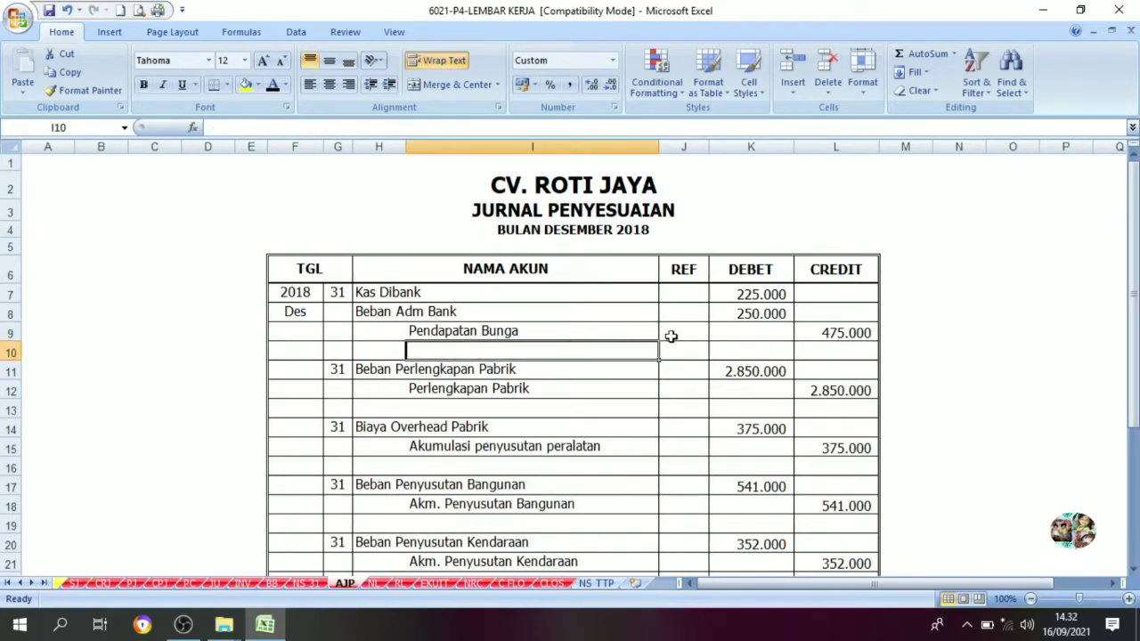
{"action": "left_click", "coordinate": [855, 333]}
{"action": "left_click", "coordinate": [641, 339]}
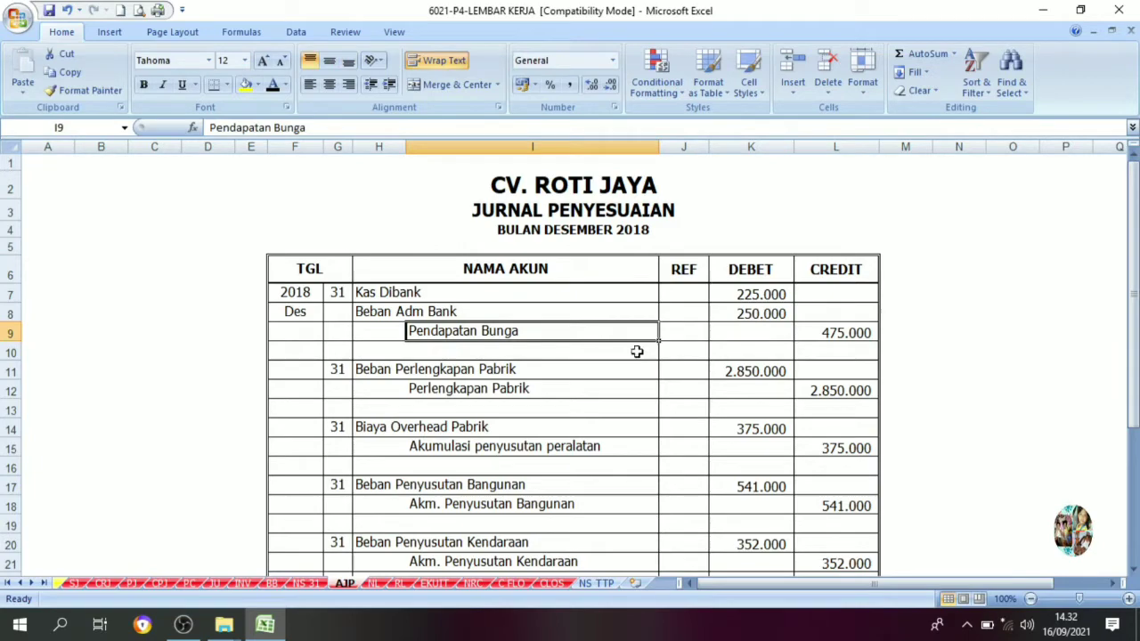
- Search the general ledger on the BB sheet for the Pendapatan Bunga account, number 8-1000
{"action": "left_click", "coordinate": [272, 584]}
{"action": "scroll", "coordinate": [335, 445], "scroll_direction": "up", "scroll_amount": 4}
{"action": "scroll", "coordinate": [335, 445], "scroll_direction": "up", "scroll_amount": 20}
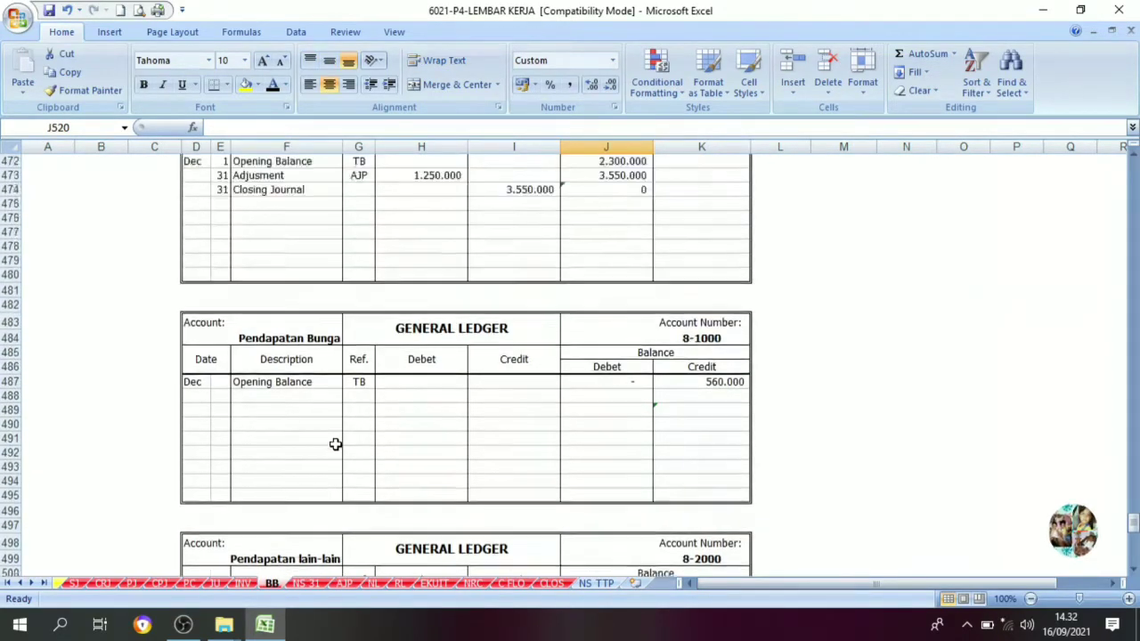
{"action": "scroll", "coordinate": [337, 429], "scroll_direction": "up", "scroll_amount": 2}
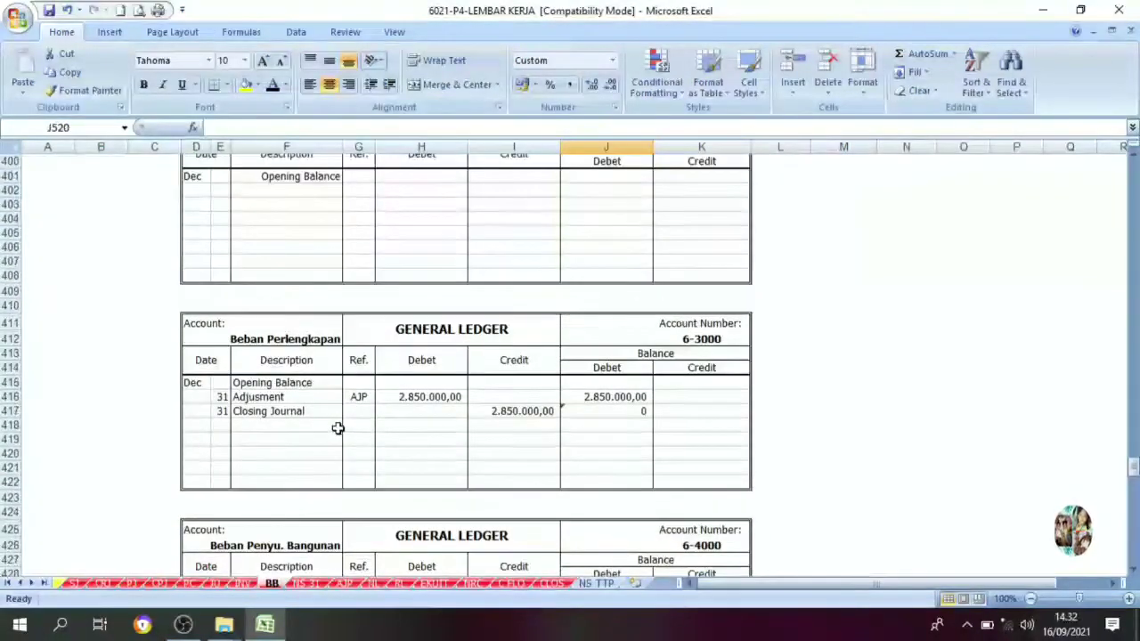
{"action": "scroll", "coordinate": [337, 428], "scroll_direction": "up", "scroll_amount": 12}
{"action": "scroll", "coordinate": [343, 441], "scroll_direction": "down", "scroll_amount": 19}
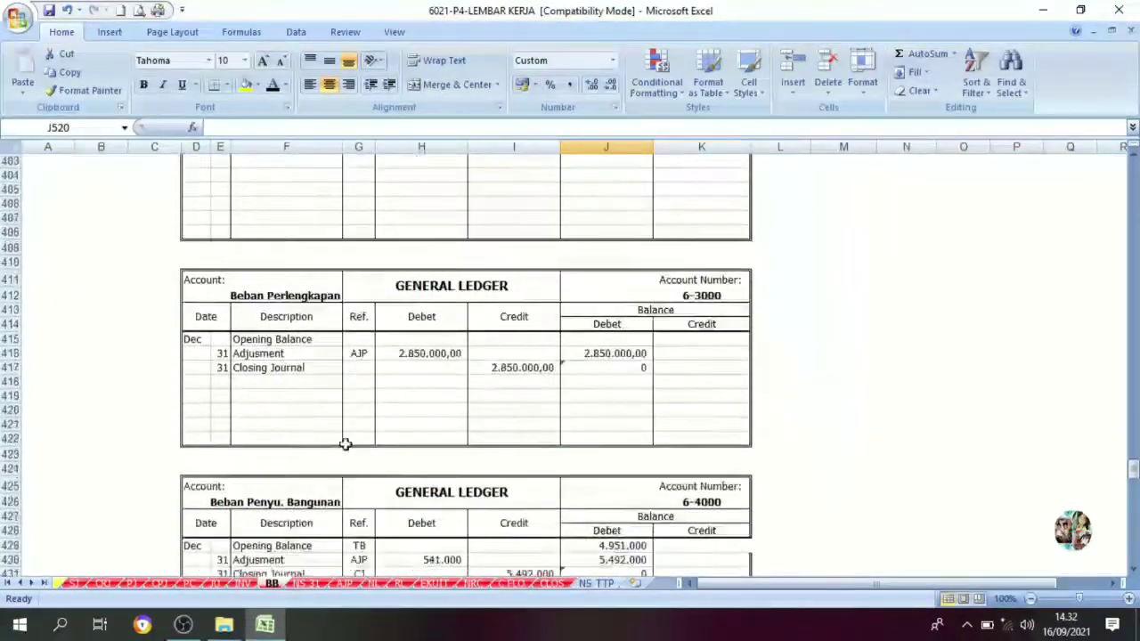
{"action": "scroll", "coordinate": [378, 457], "scroll_direction": "down", "scroll_amount": 5}
{"action": "scroll", "coordinate": [377, 457], "scroll_direction": "up", "scroll_amount": 9}
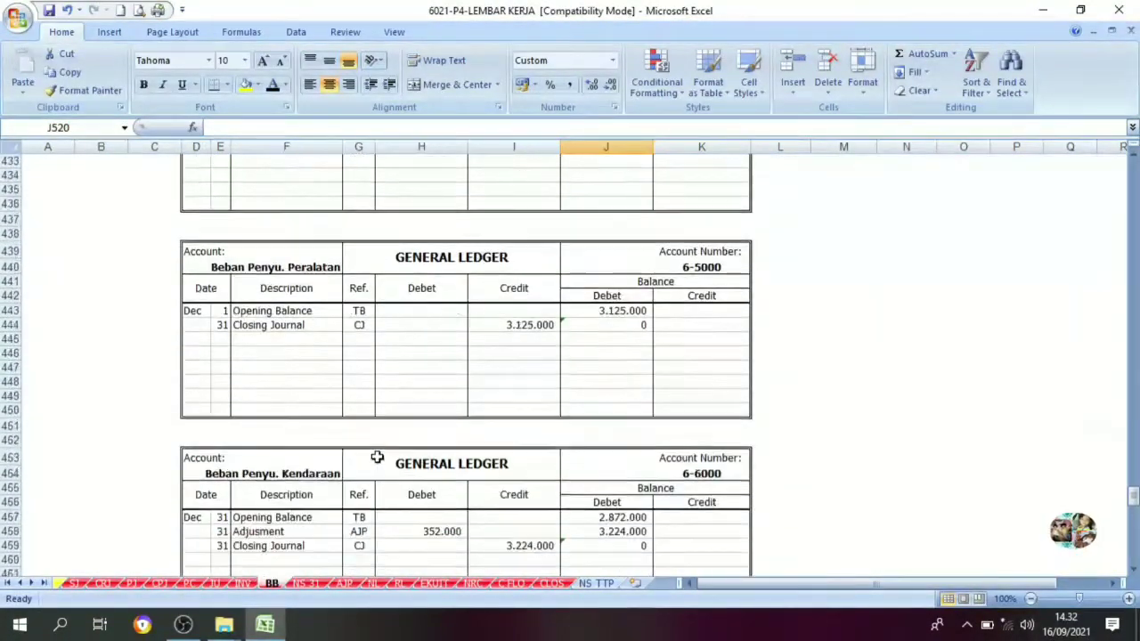
{"action": "scroll", "coordinate": [378, 457], "scroll_direction": "up", "scroll_amount": 4}
{"action": "scroll", "coordinate": [375, 453], "scroll_direction": "down", "scroll_amount": 20}
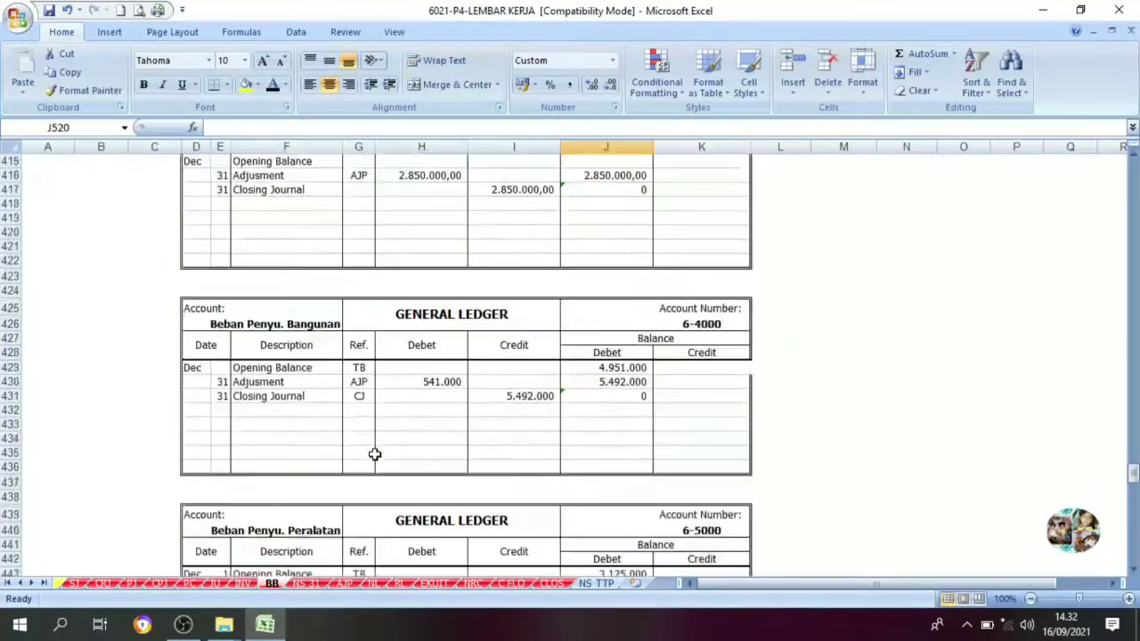
{"action": "scroll", "coordinate": [375, 451], "scroll_direction": "down", "scroll_amount": 20}
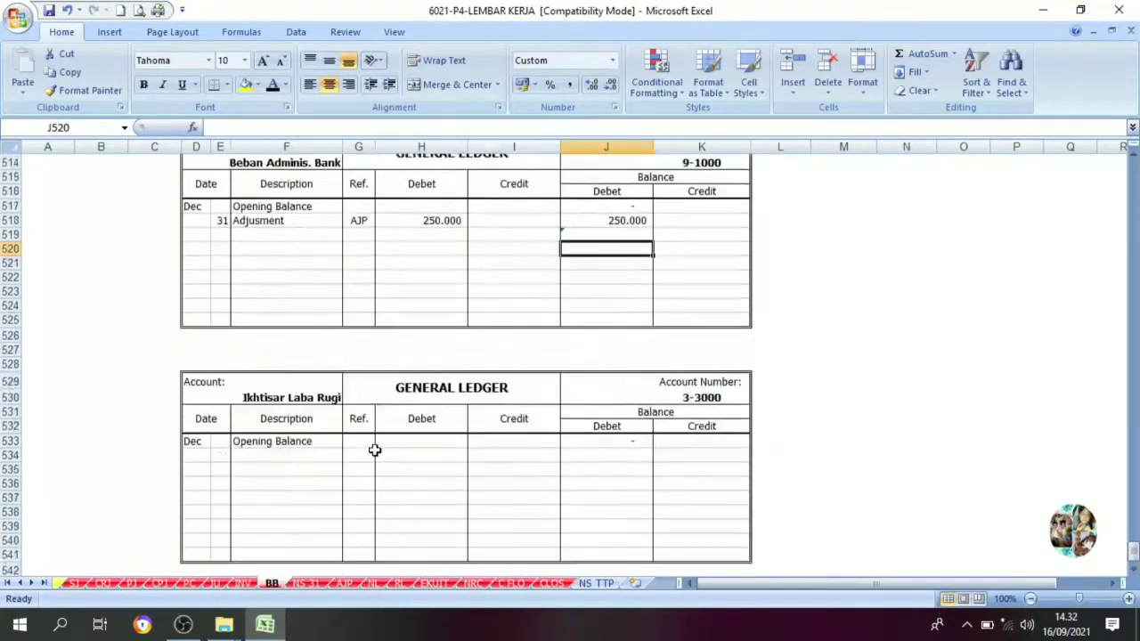
{"action": "scroll", "coordinate": [374, 451], "scroll_direction": "up", "scroll_amount": 15}
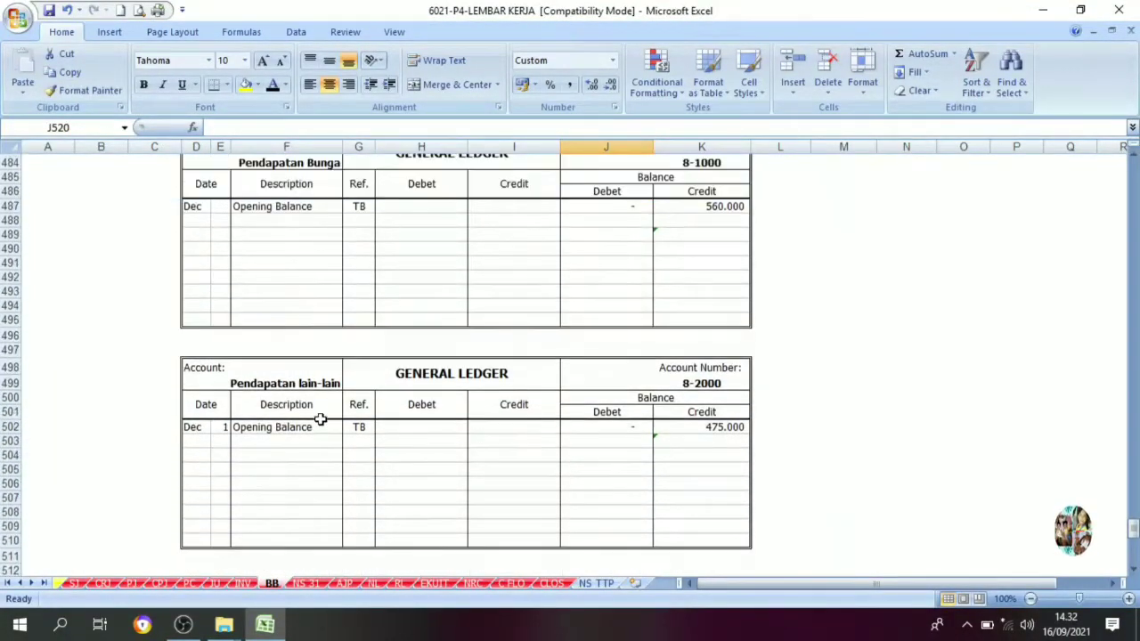
- In the Pendapatan Bunga ledger, apply the Automatic font colour to the adjustment's date, description and AJP reference in E488:G488
{"action": "left_click", "coordinate": [266, 409]}
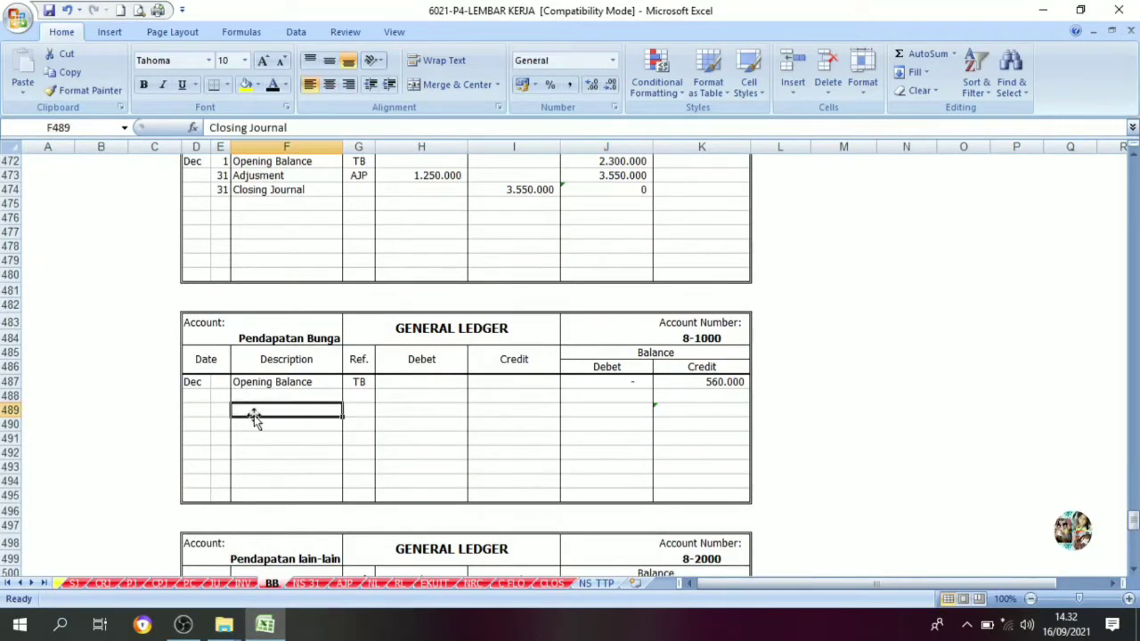
{"action": "left_click", "coordinate": [223, 399]}
{"action": "left_click", "coordinate": [273, 86]}
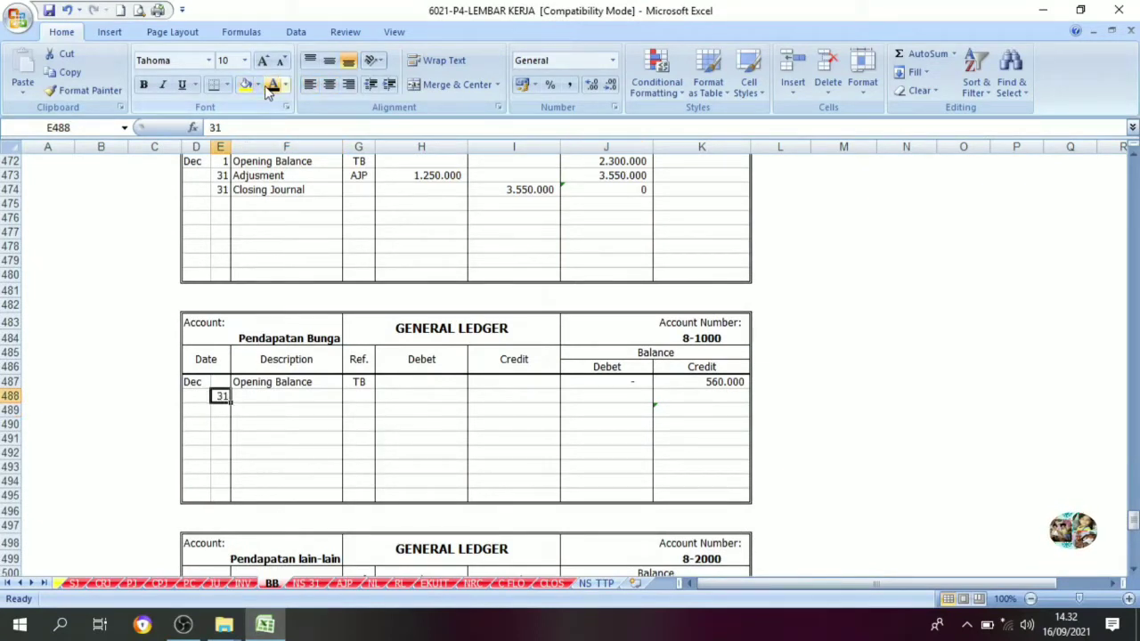
{"action": "left_click", "coordinate": [267, 396]}
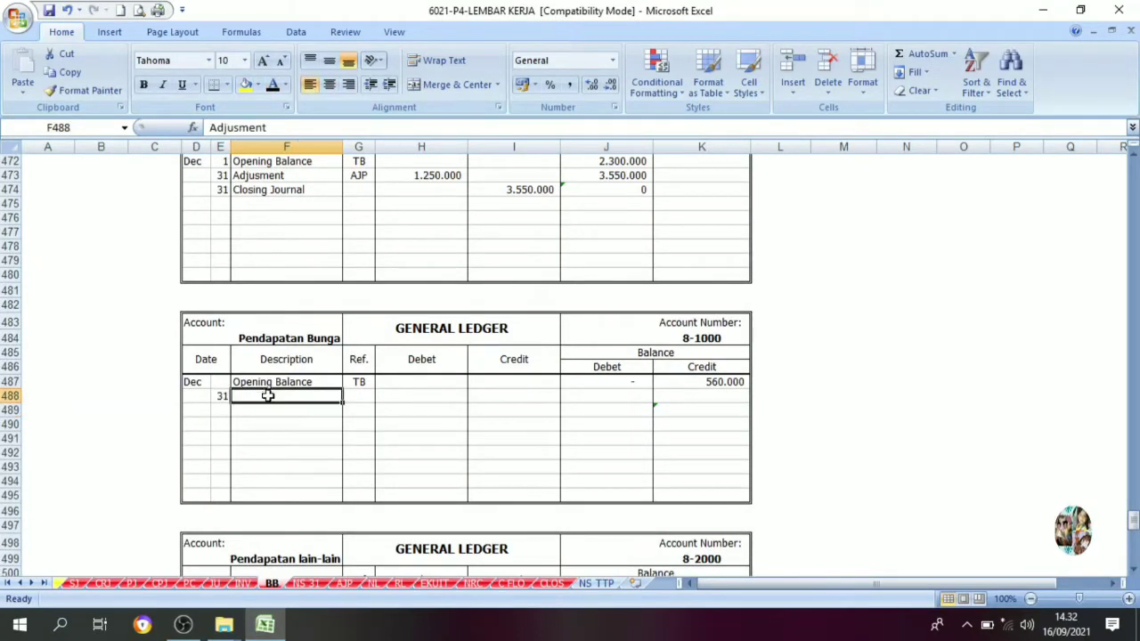
{"action": "left_click", "coordinate": [272, 86]}
{"action": "left_click", "coordinate": [361, 398]}
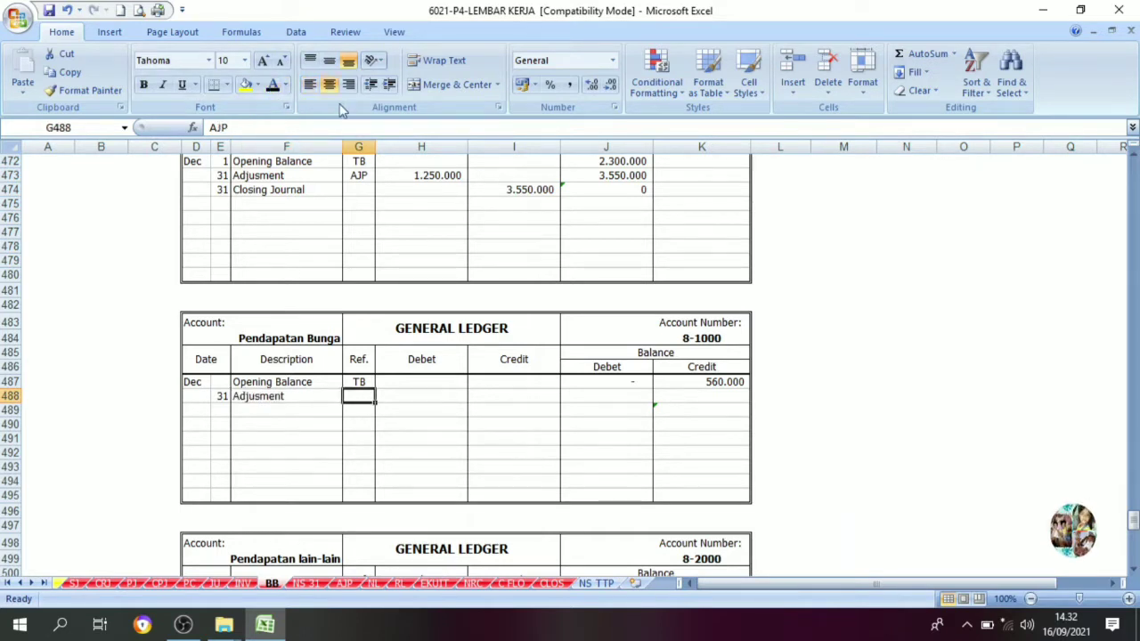
{"action": "left_click", "coordinate": [275, 87]}
- Recheck the Pendapatan Bunga credit on the AJP sheet and apply the Automatic font colour to the matching ledger credit in I488
{"action": "left_click", "coordinate": [432, 398]}
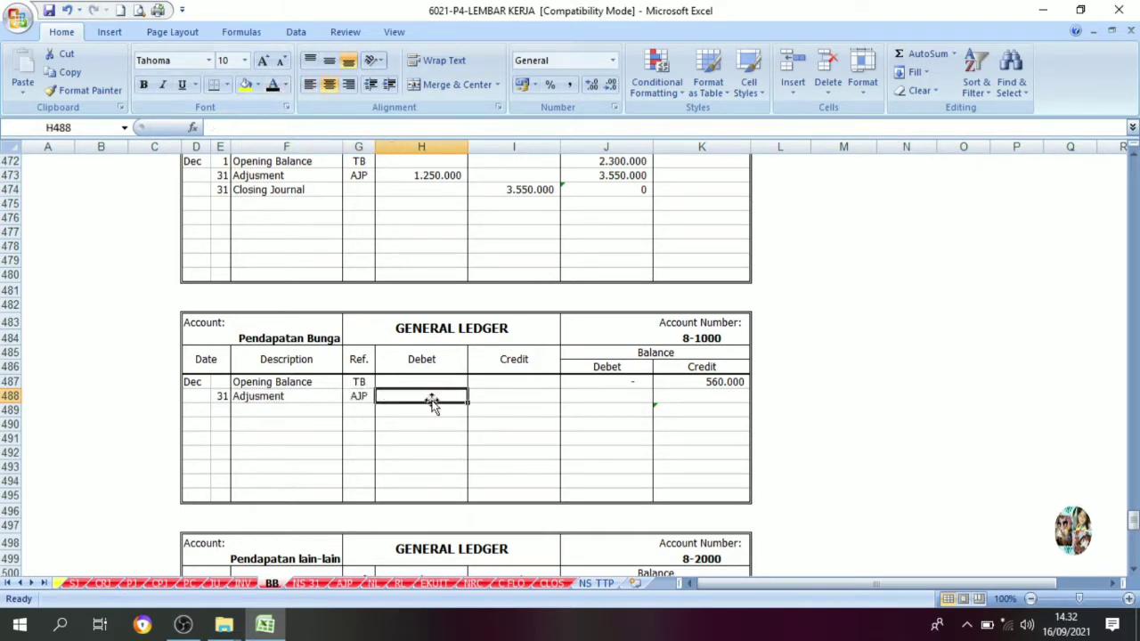
{"action": "left_click", "coordinate": [345, 583]}
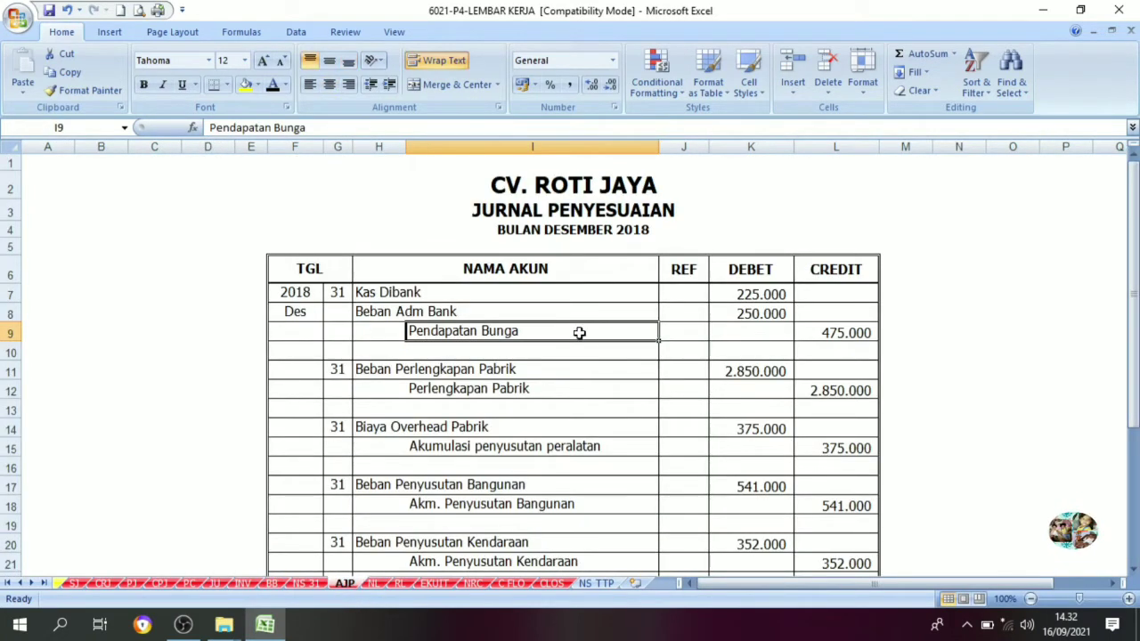
{"action": "left_click", "coordinate": [824, 338]}
{"action": "left_click", "coordinate": [580, 329]}
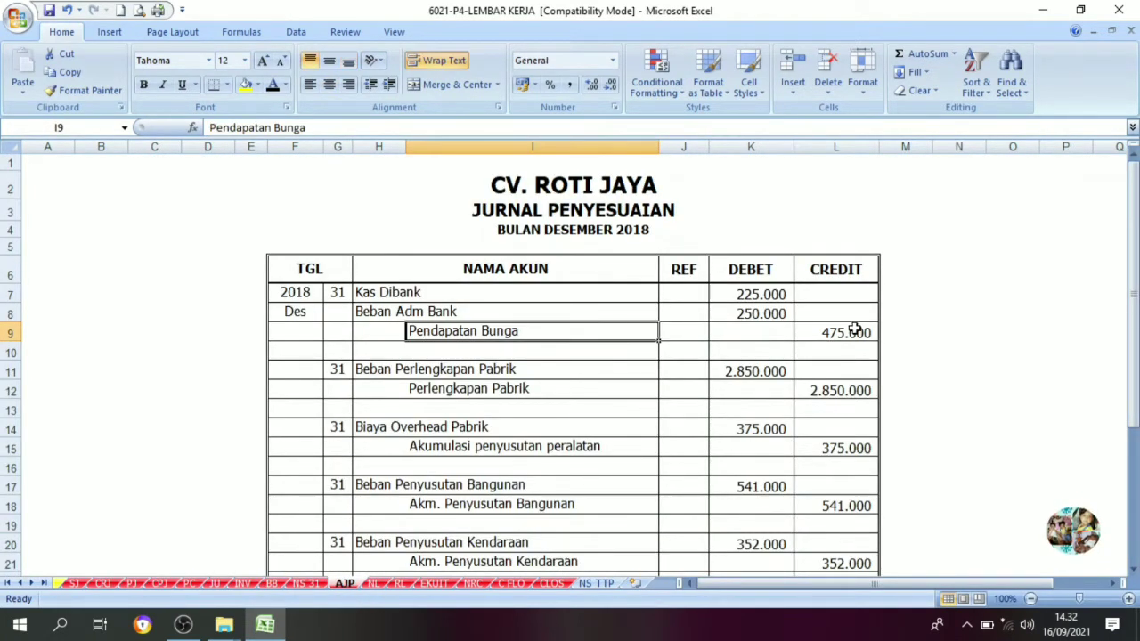
{"action": "left_click", "coordinate": [856, 332]}
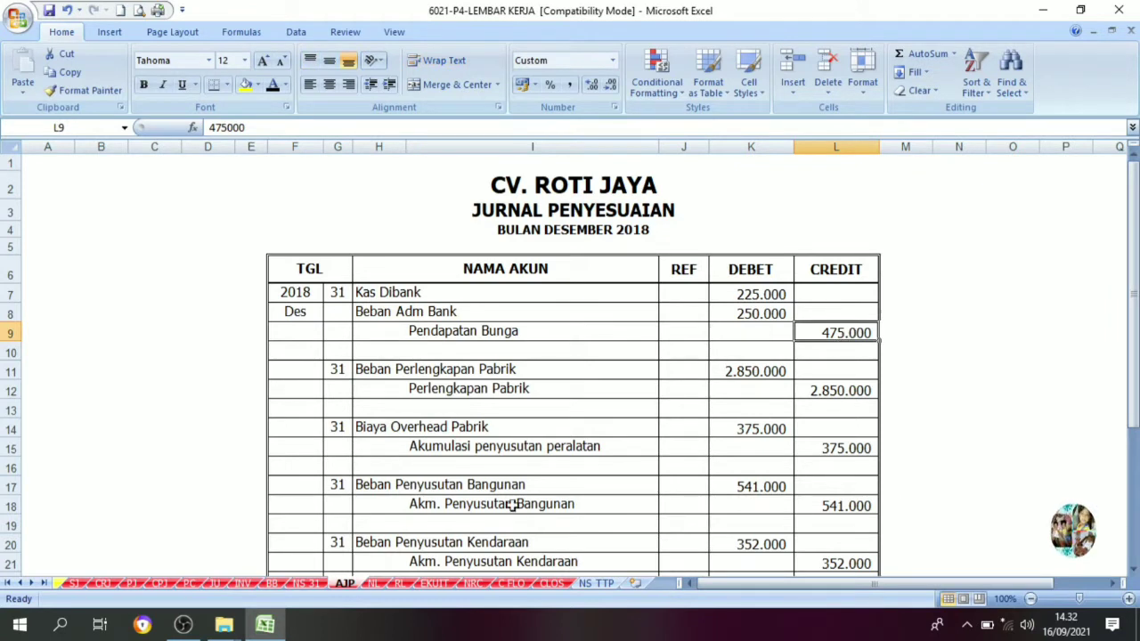
{"action": "left_click", "coordinate": [274, 585]}
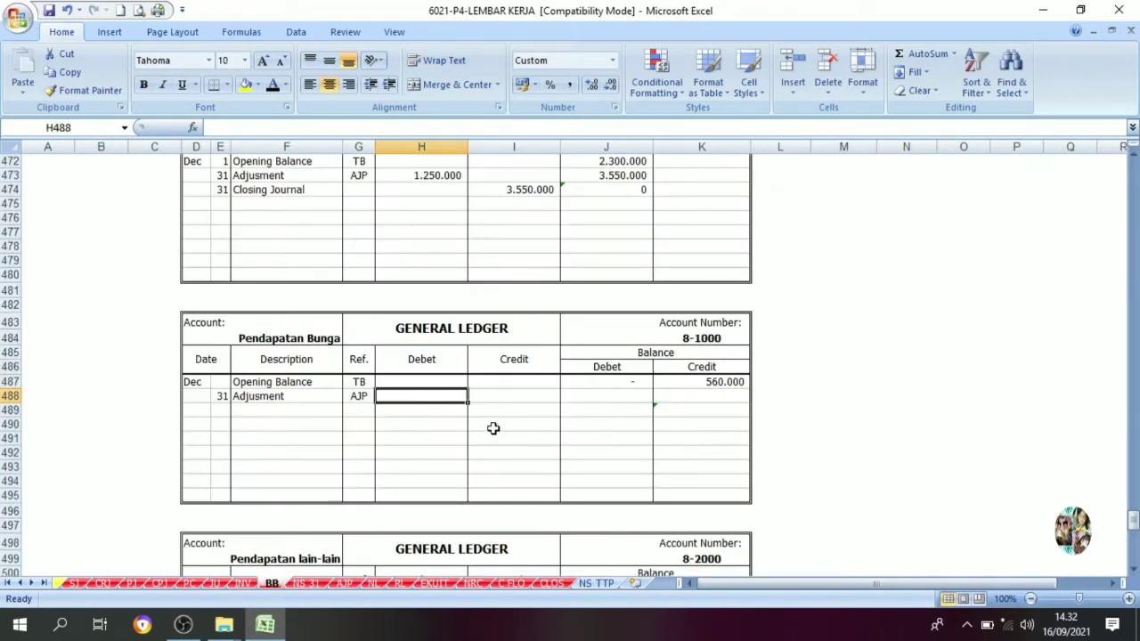
{"action": "left_click", "coordinate": [507, 396]}
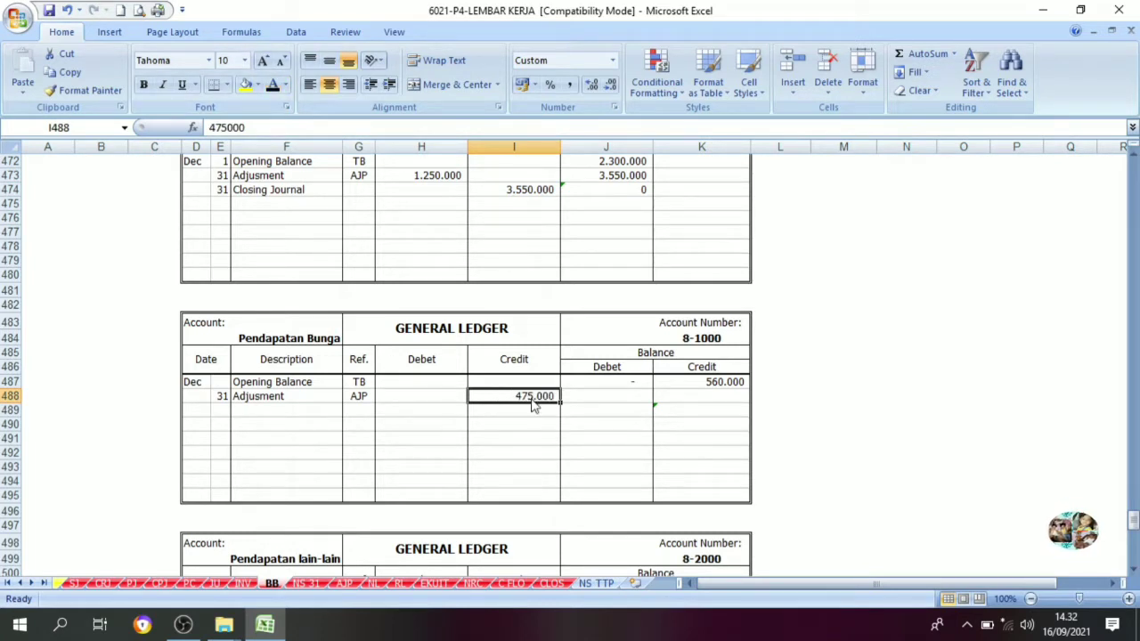
- Examine the debit, credit and balance columns of the adjustment row in the Pendapatan Bunga ledger
{"action": "left_click", "coordinate": [603, 401]}
{"action": "left_click_drag", "start_coordinate": [452, 395], "coordinate": [509, 402]}
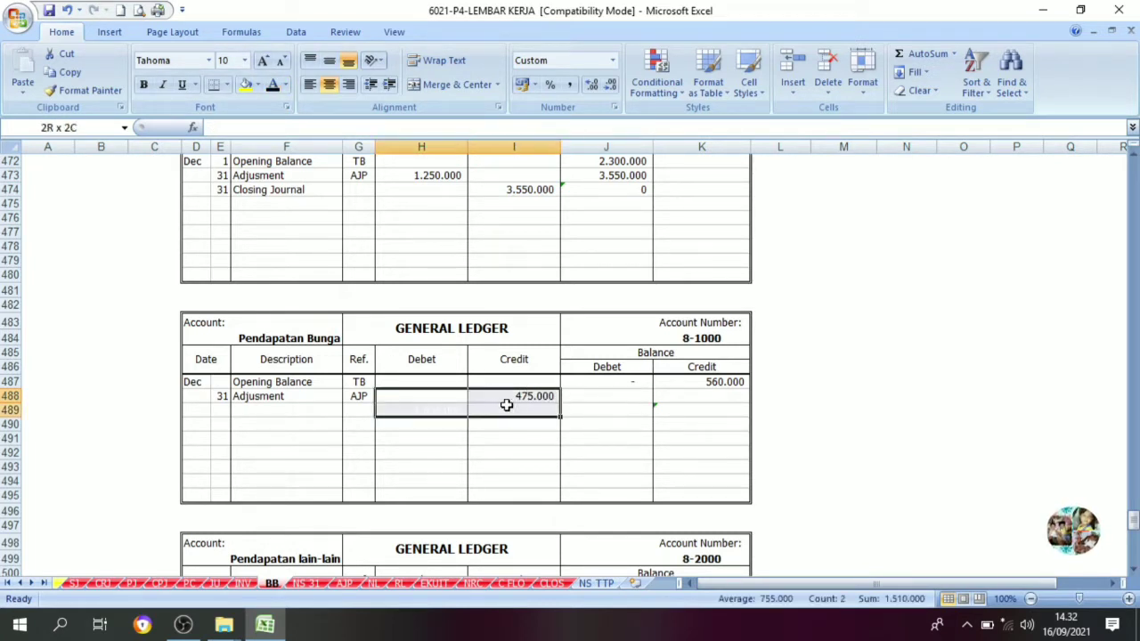
{"action": "left_click", "coordinate": [513, 397]}
{"action": "left_click", "coordinate": [626, 361]}
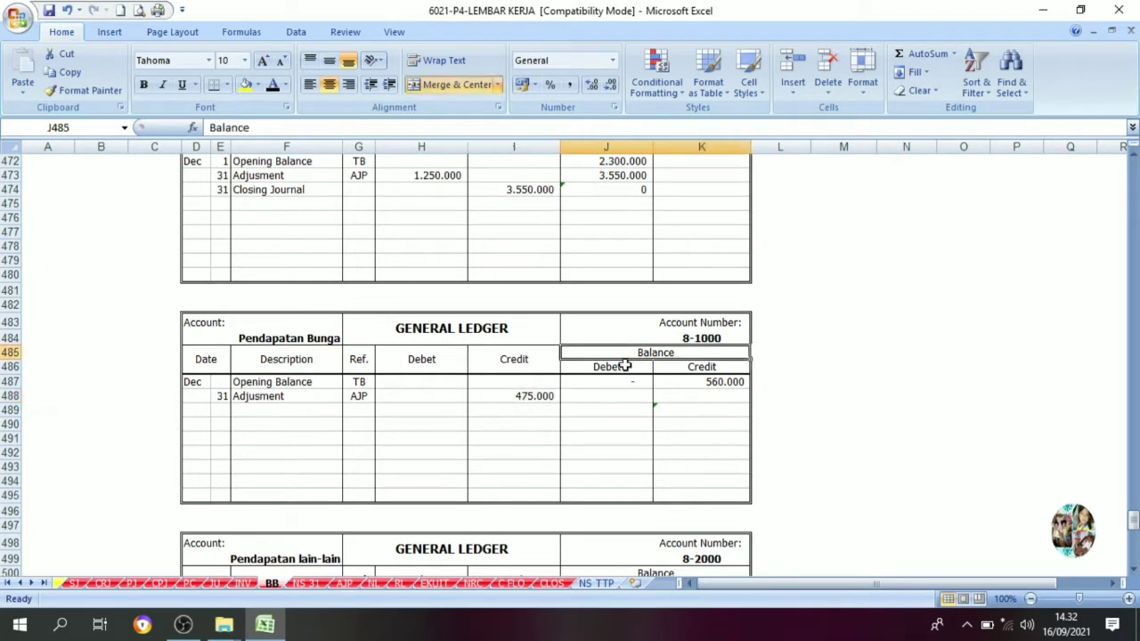
{"action": "left_click", "coordinate": [595, 400]}
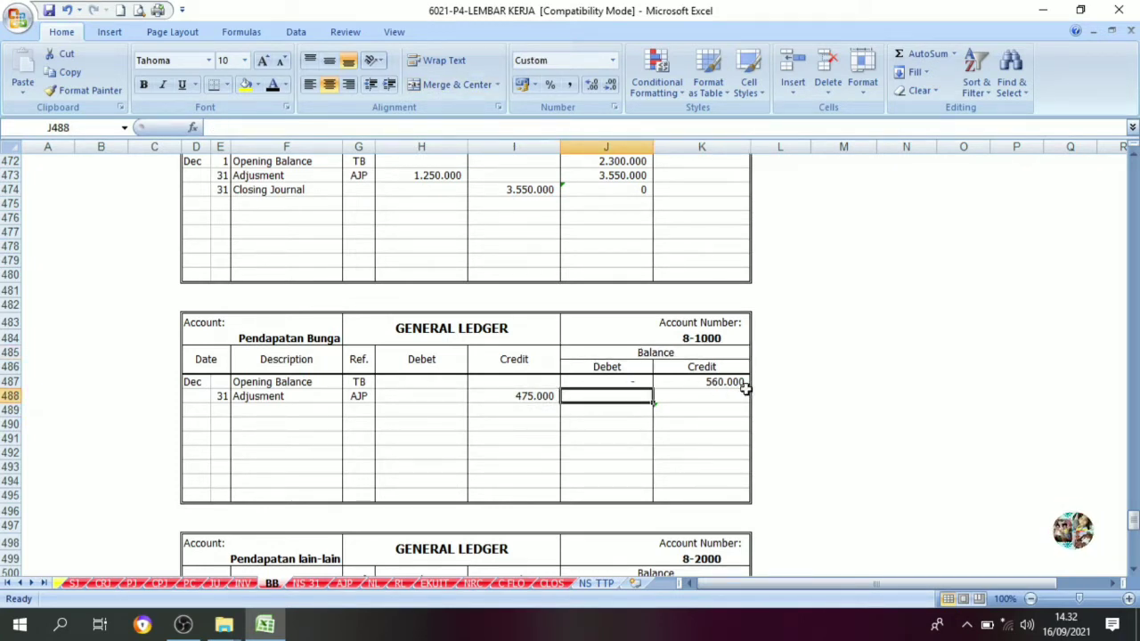
- Compare the adjustment credit with the opening credit balance and apply the Automatic font colour to the new credit balance in K488
{"action": "left_click", "coordinate": [534, 399]}
{"action": "left_click", "coordinate": [697, 380]}
{"action": "left_click", "coordinate": [504, 396]}
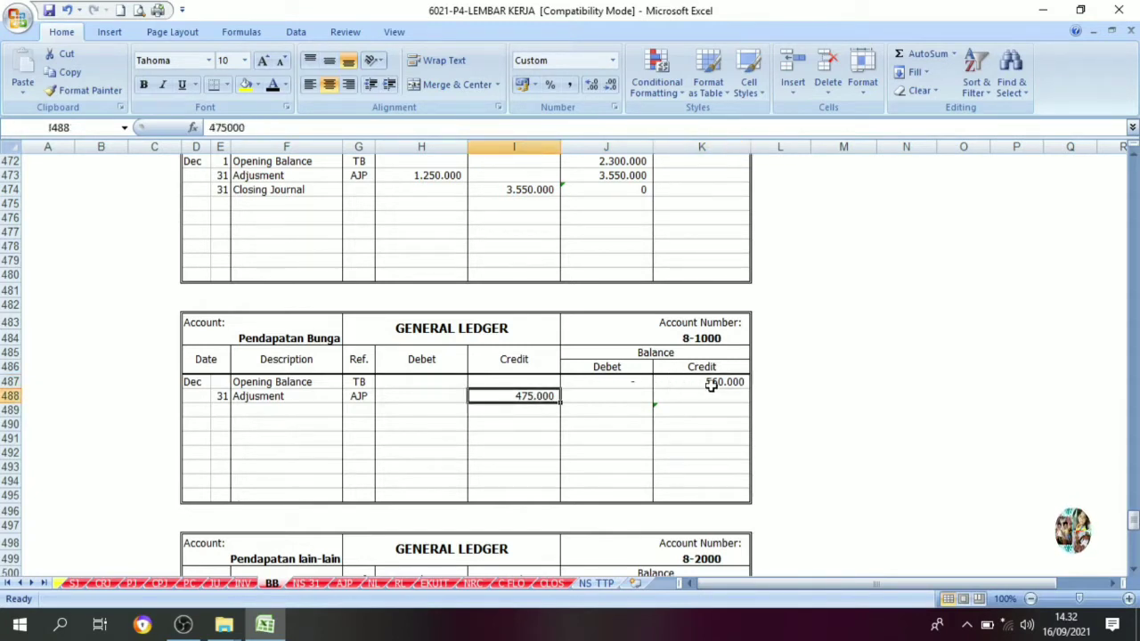
{"action": "left_click", "coordinate": [713, 383]}
{"action": "left_click", "coordinate": [545, 395]}
{"action": "left_click", "coordinate": [670, 384]}
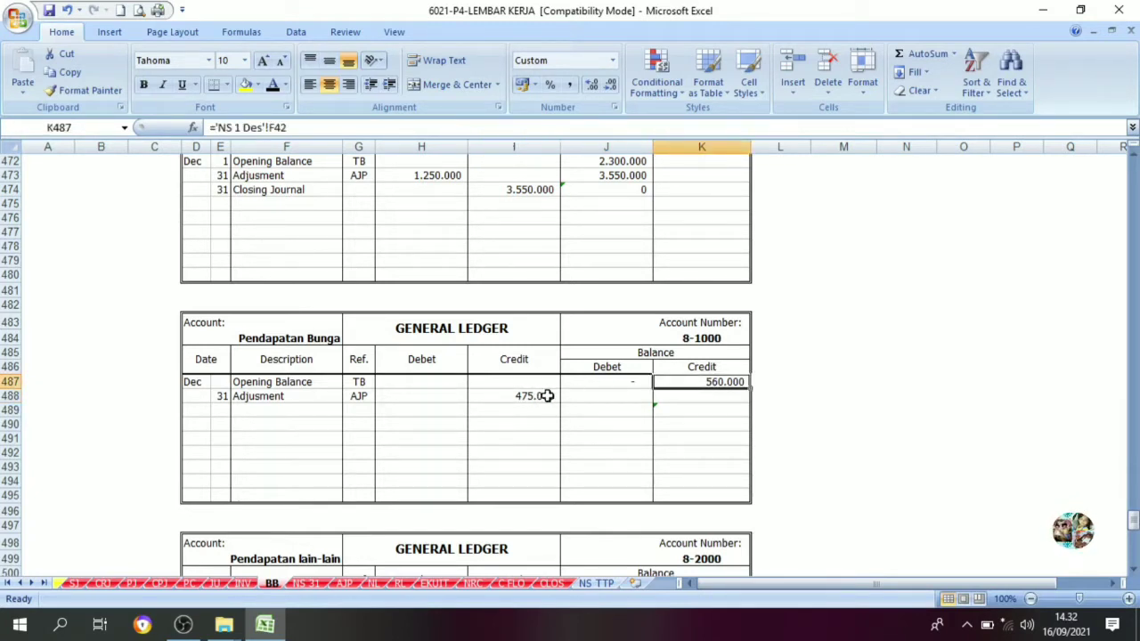
{"action": "left_click", "coordinate": [541, 395]}
{"action": "left_click", "coordinate": [710, 397]}
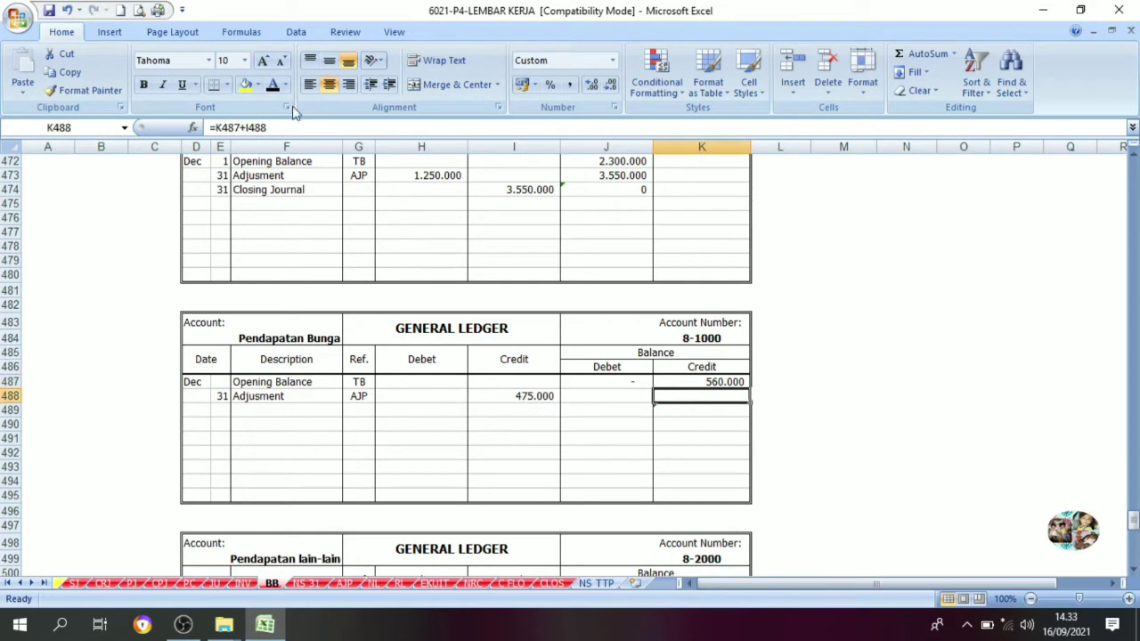
{"action": "left_click", "coordinate": [272, 85]}
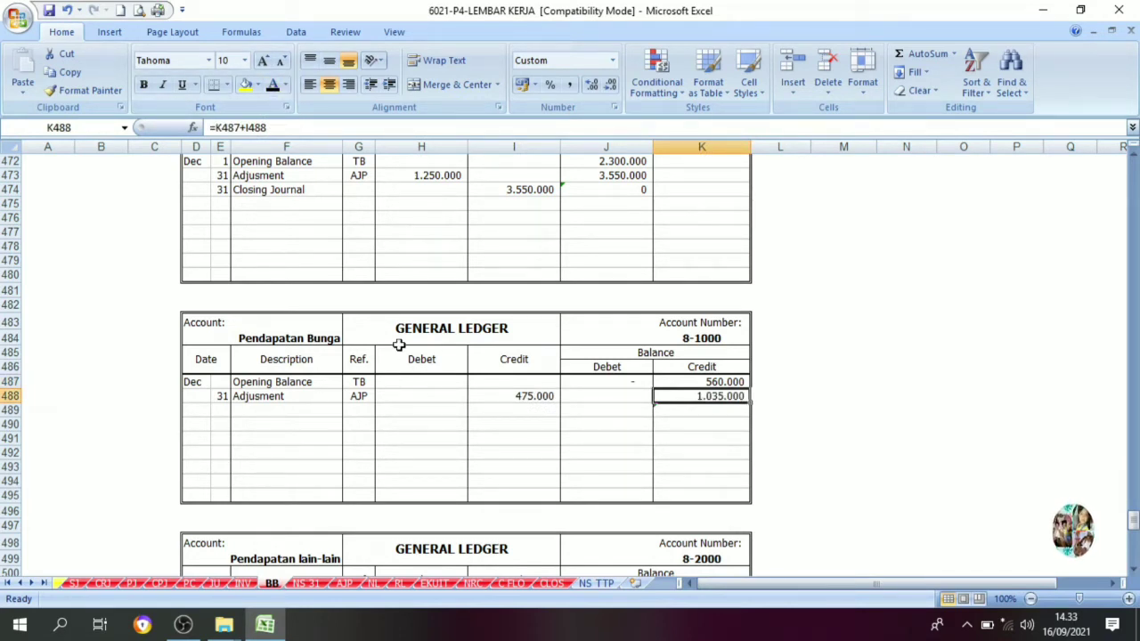
- Review the remaining adjusting entries on the AJP sheet and the expense ledgers they are posted to on the BB sheet
{"action": "left_click", "coordinate": [346, 583]}
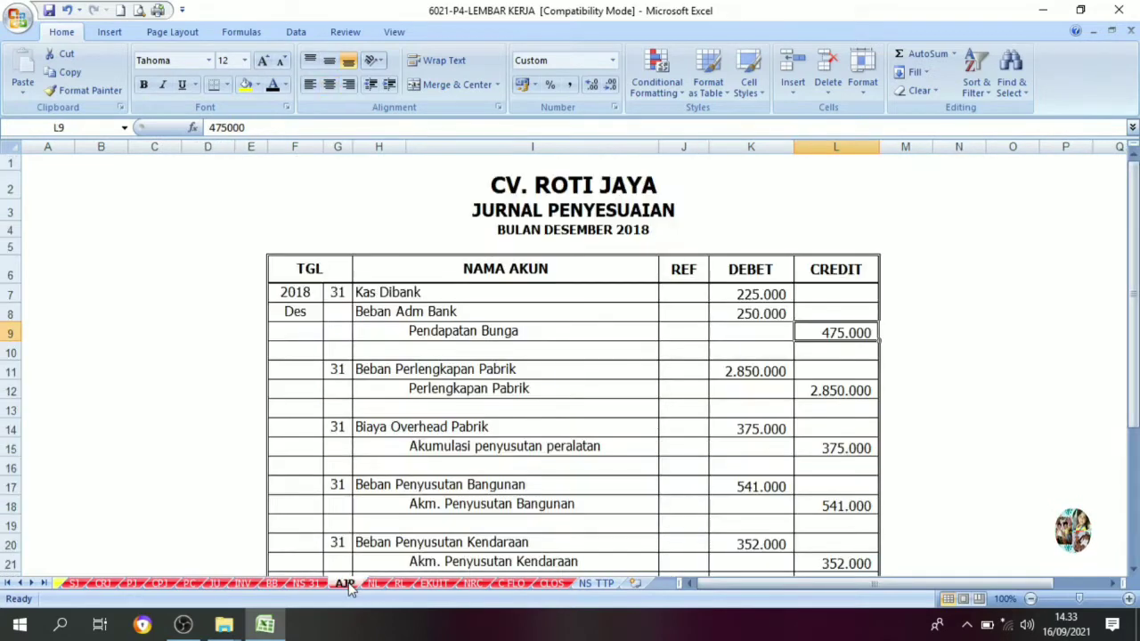
{"action": "left_click_drag", "start_coordinate": [344, 372], "coordinate": [560, 449]}
{"action": "left_click", "coordinate": [560, 450]}
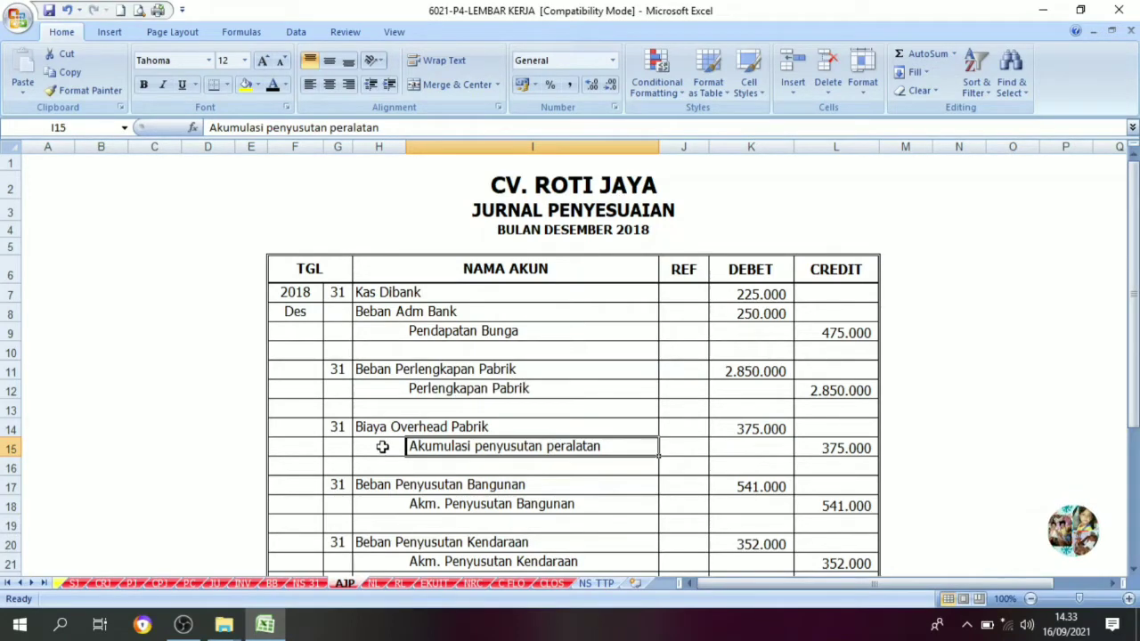
{"action": "scroll", "coordinate": [472, 481], "scroll_direction": "down", "scroll_amount": 2}
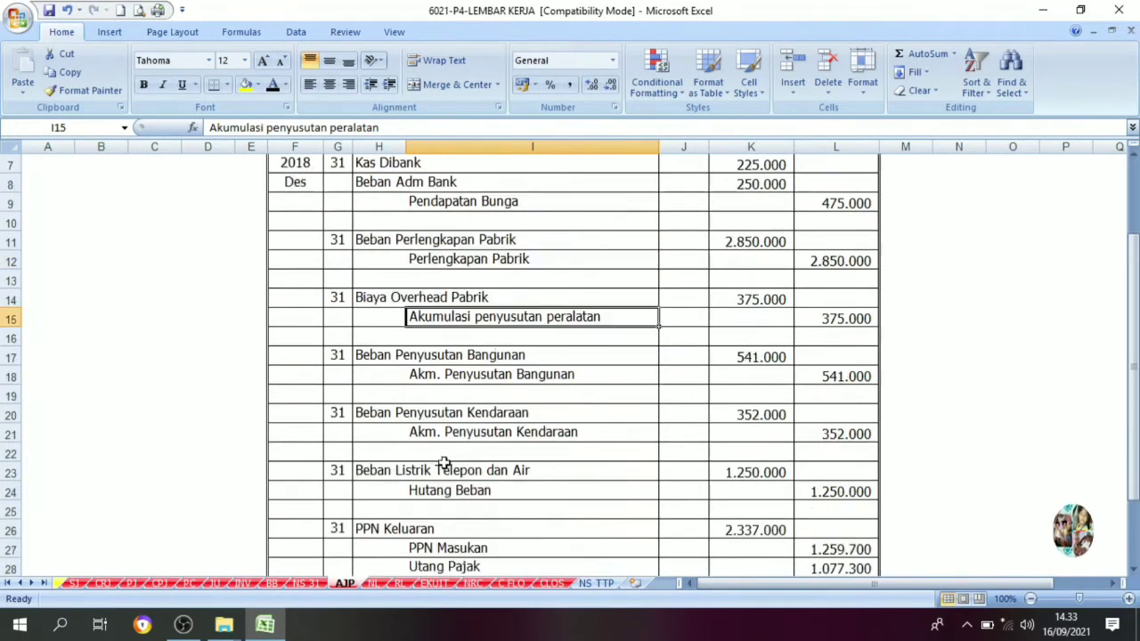
{"action": "scroll", "coordinate": [466, 400], "scroll_direction": "up", "scroll_amount": 2}
{"action": "left_click", "coordinate": [273, 583]}
{"action": "scroll", "coordinate": [376, 335], "scroll_direction": "up", "scroll_amount": 7}
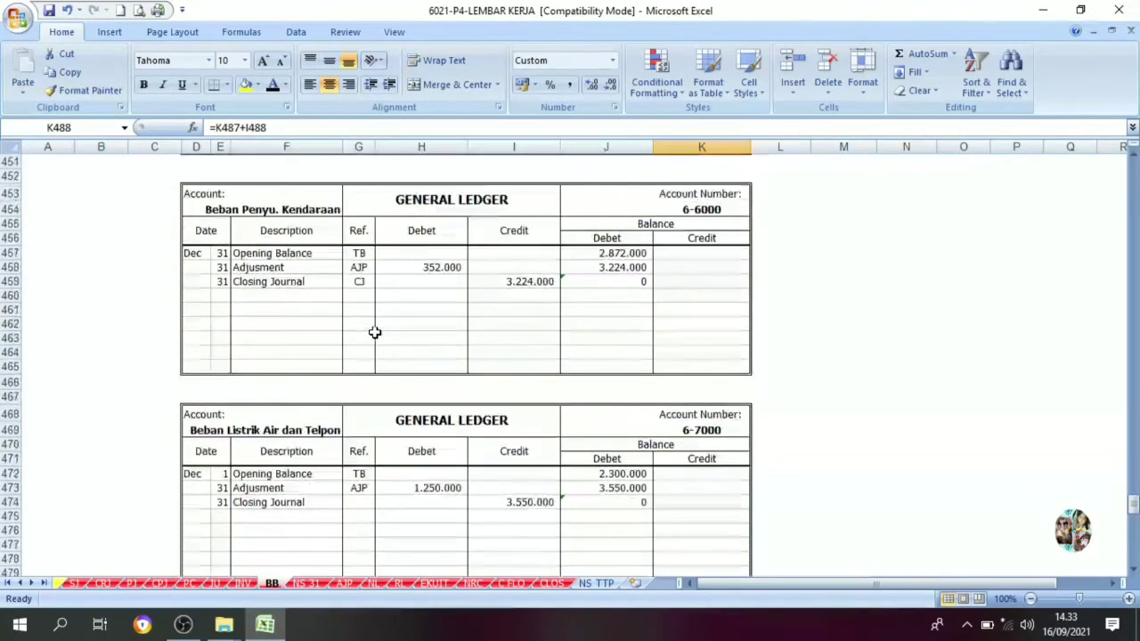
{"action": "scroll", "coordinate": [365, 347], "scroll_direction": "down", "scroll_amount": 5}
{"action": "scroll", "coordinate": [359, 365], "scroll_direction": "up", "scroll_amount": 5}
{"action": "left_click", "coordinate": [345, 583]}
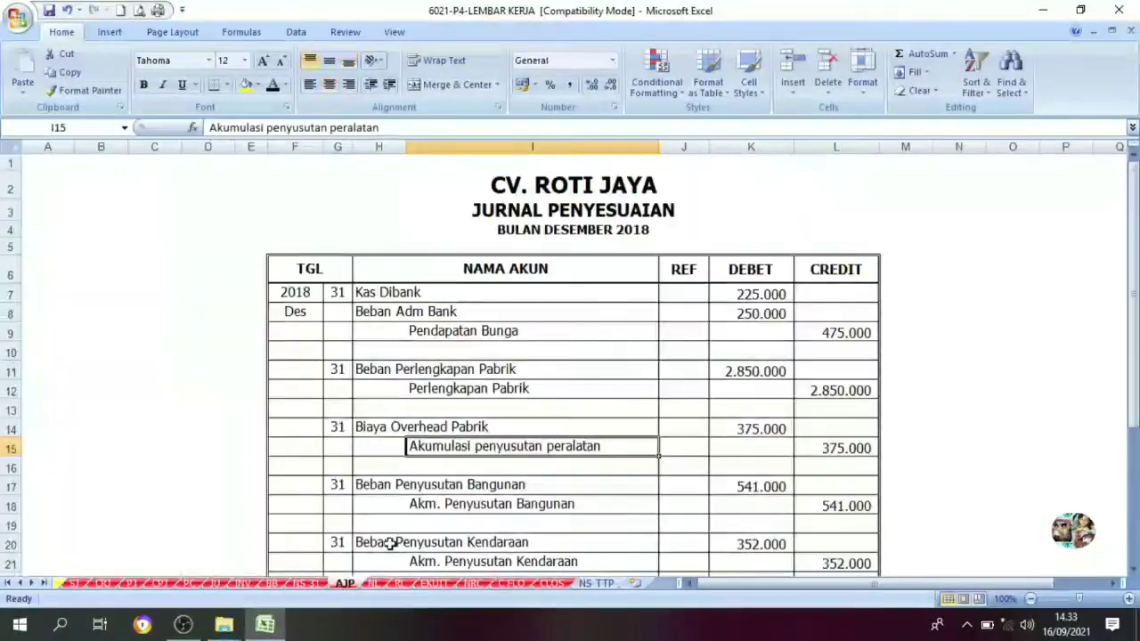
{"action": "scroll", "coordinate": [441, 348], "scroll_direction": "down", "scroll_amount": 6}
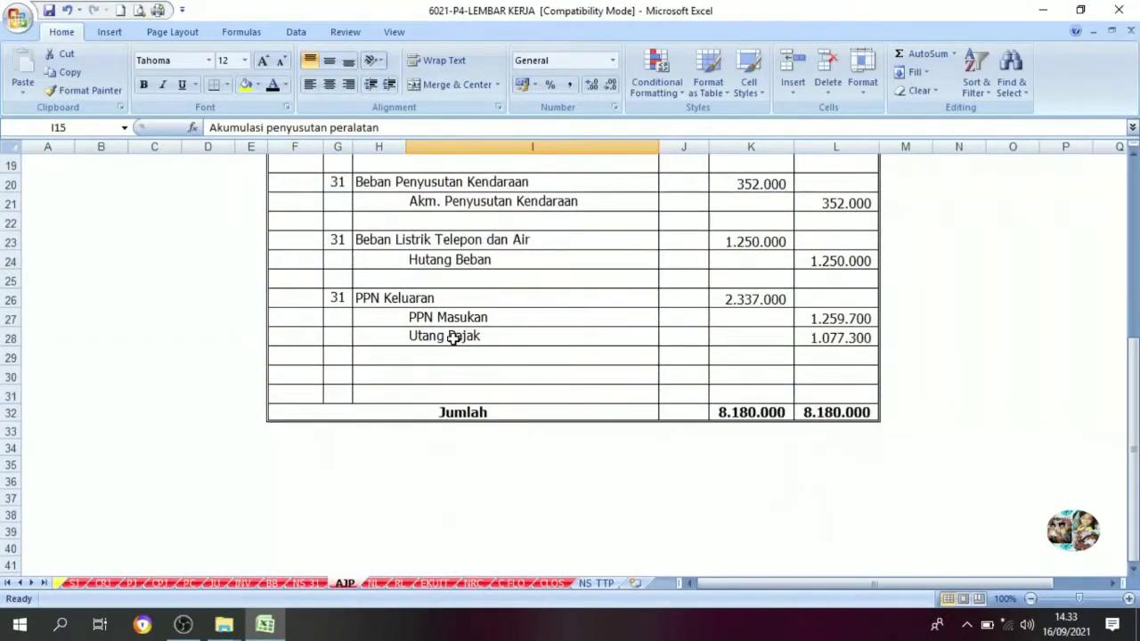
{"action": "scroll", "coordinate": [454, 343], "scroll_direction": "up", "scroll_amount": 4}
{"action": "scroll", "coordinate": [463, 353], "scroll_direction": "up", "scroll_amount": 2}
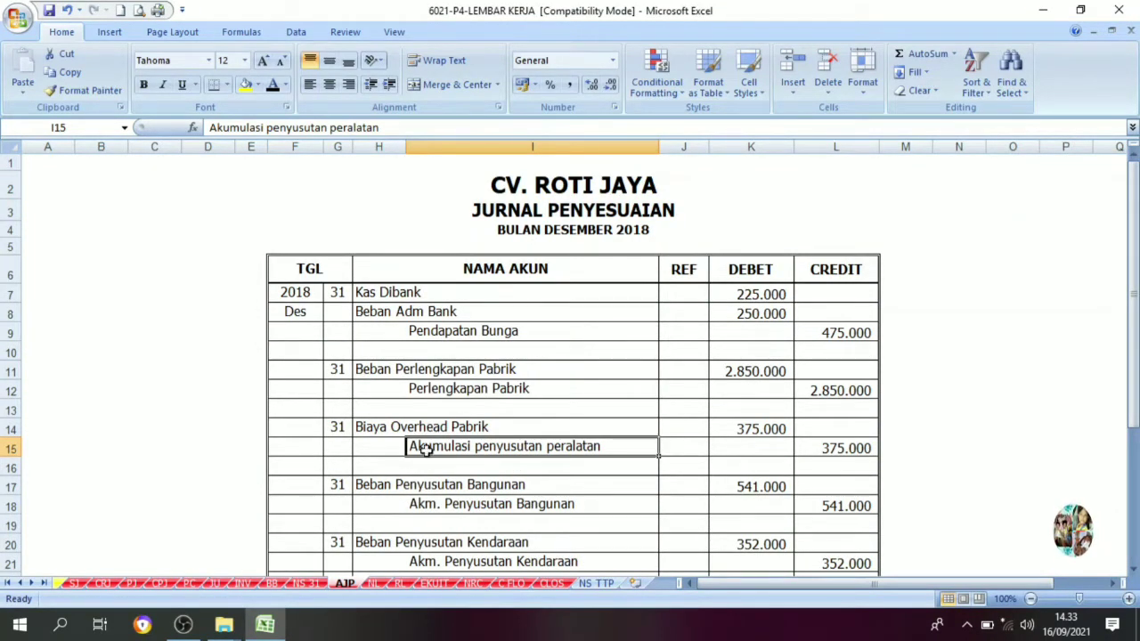
- Examine the closing journal on the CLOS sheet, starting from the Penjualan entry dated 31 December
{"action": "left_click", "coordinate": [546, 584]}
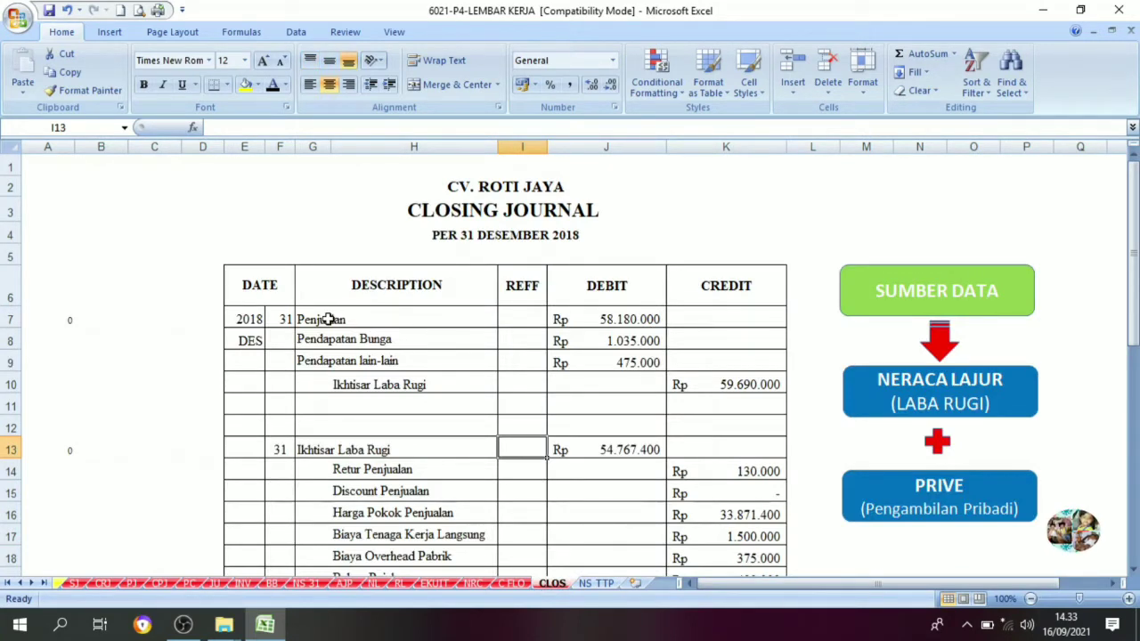
{"action": "left_click_drag", "start_coordinate": [328, 319], "coordinate": [626, 588]}
{"action": "left_click", "coordinate": [388, 445]}
{"action": "scroll", "coordinate": [367, 405], "scroll_direction": "up", "scroll_amount": 4}
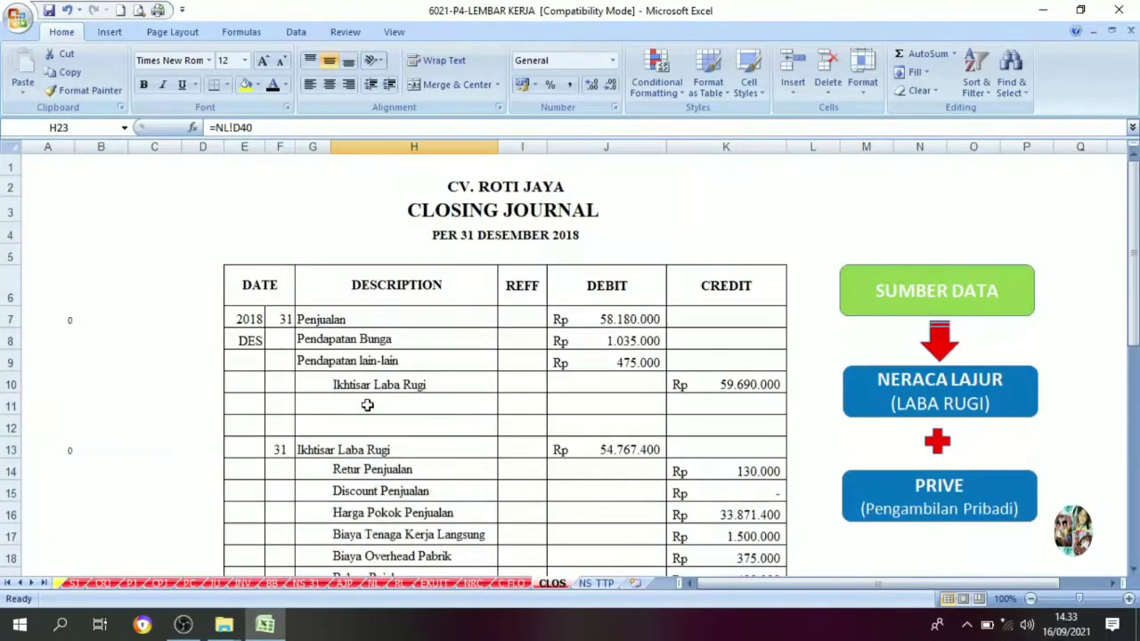
{"action": "left_click", "coordinate": [308, 318]}
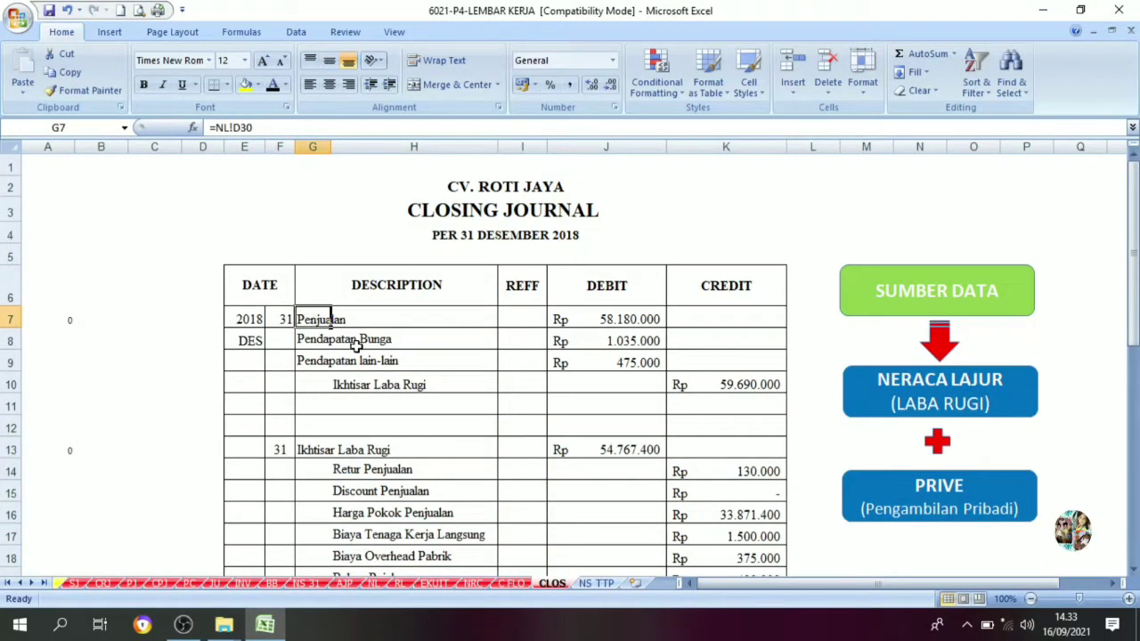
{"action": "left_click", "coordinate": [332, 318]}
{"action": "left_click", "coordinate": [306, 319]}
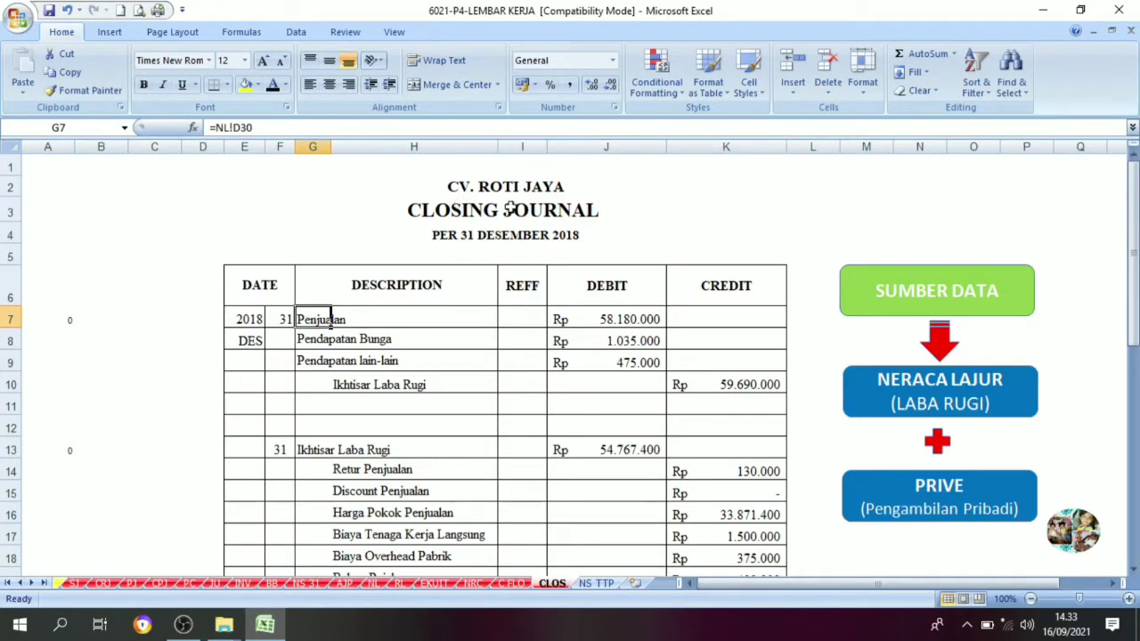
- Review the Penjualan and Pendapatan Bunga entries in the closing journal and locate the Penjualan/Sales ledger on the BB sheet
{"action": "left_click", "coordinate": [401, 326]}
{"action": "left_click", "coordinate": [576, 300]}
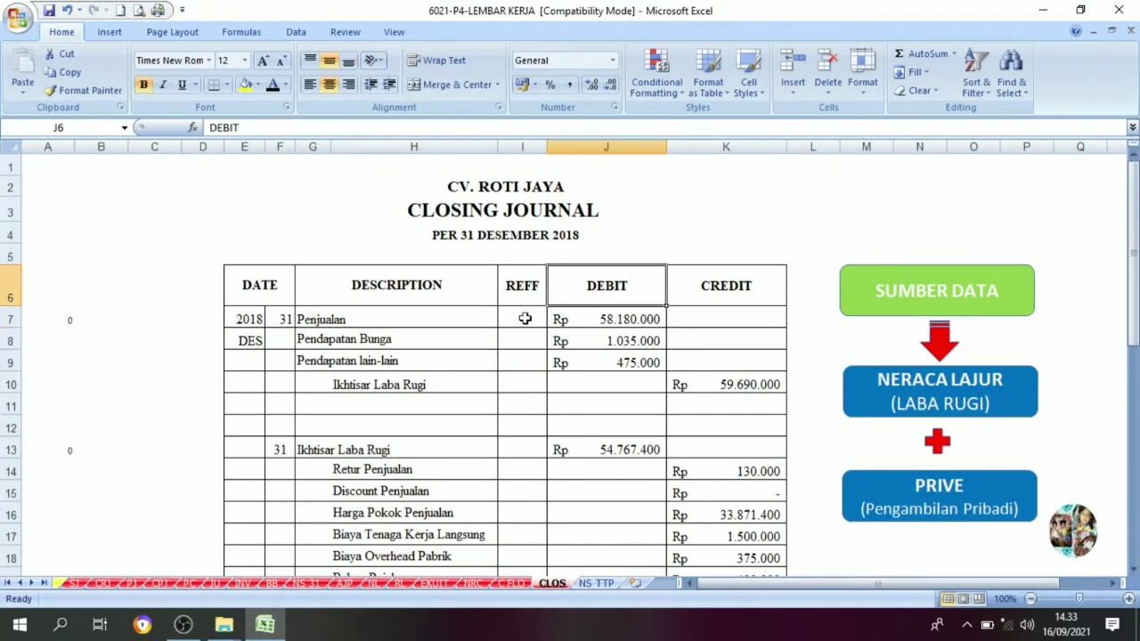
{"action": "left_click", "coordinate": [386, 333]}
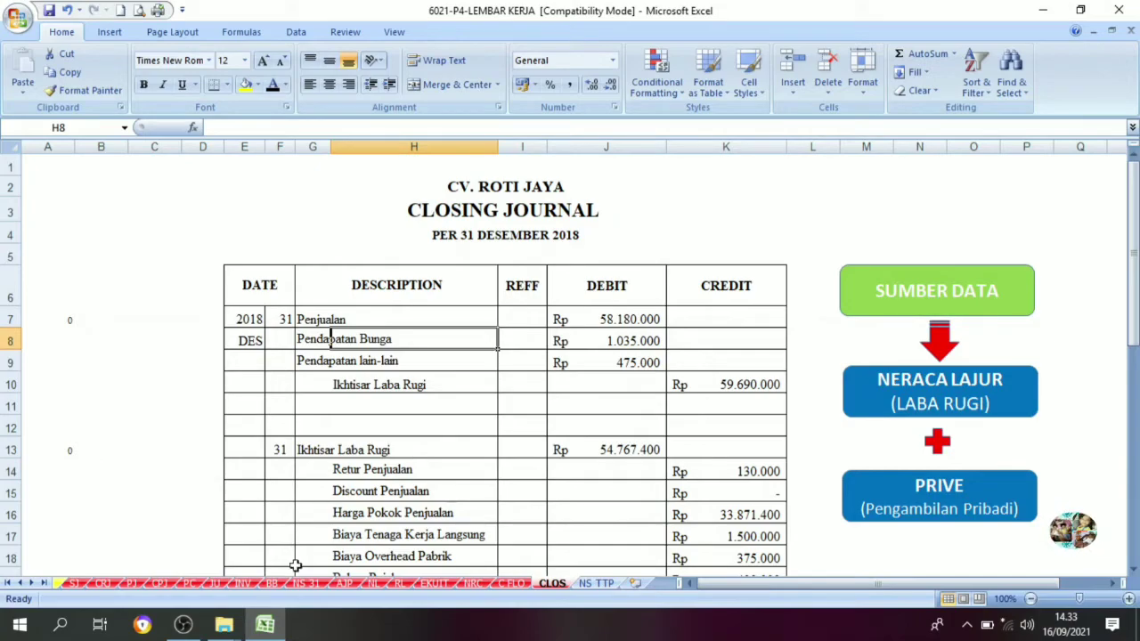
{"action": "left_click", "coordinate": [271, 582]}
{"action": "scroll", "coordinate": [330, 366], "scroll_direction": "down", "scroll_amount": 3}
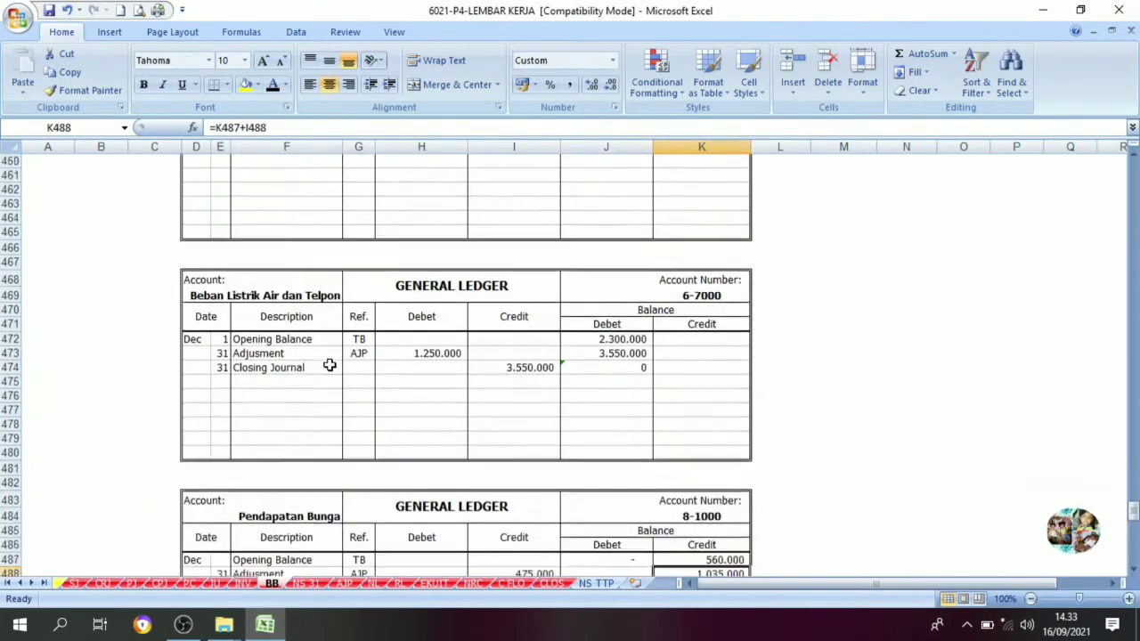
{"action": "scroll", "coordinate": [330, 365], "scroll_direction": "up", "scroll_amount": 14}
{"action": "scroll", "coordinate": [329, 366], "scroll_direction": "up", "scroll_amount": 20}
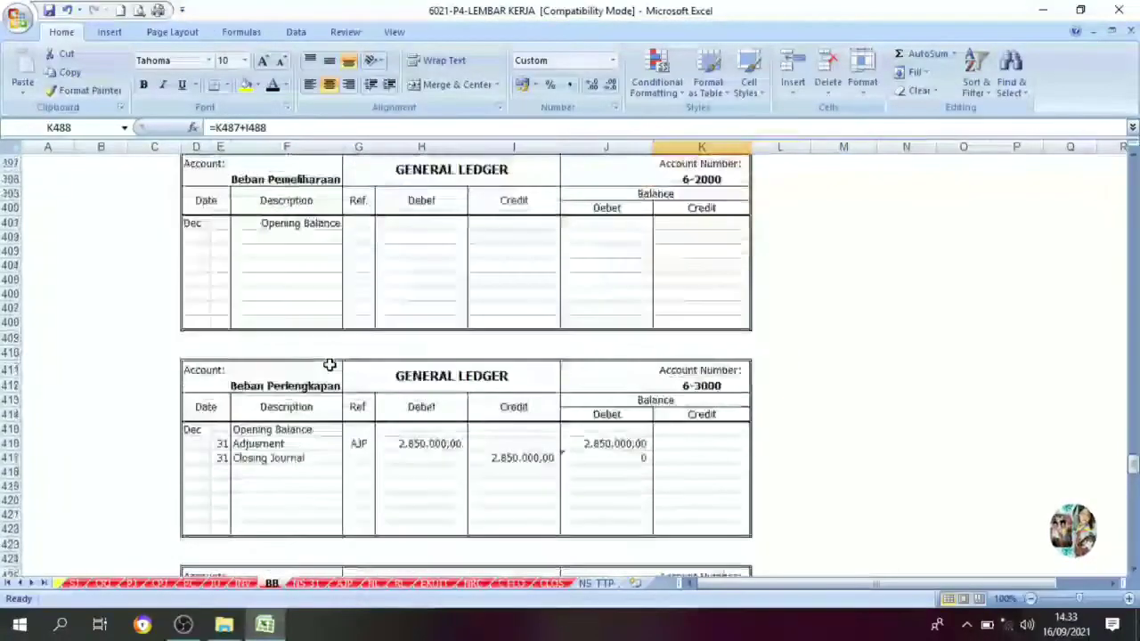
{"action": "scroll", "coordinate": [325, 366], "scroll_direction": "up", "scroll_amount": 13}
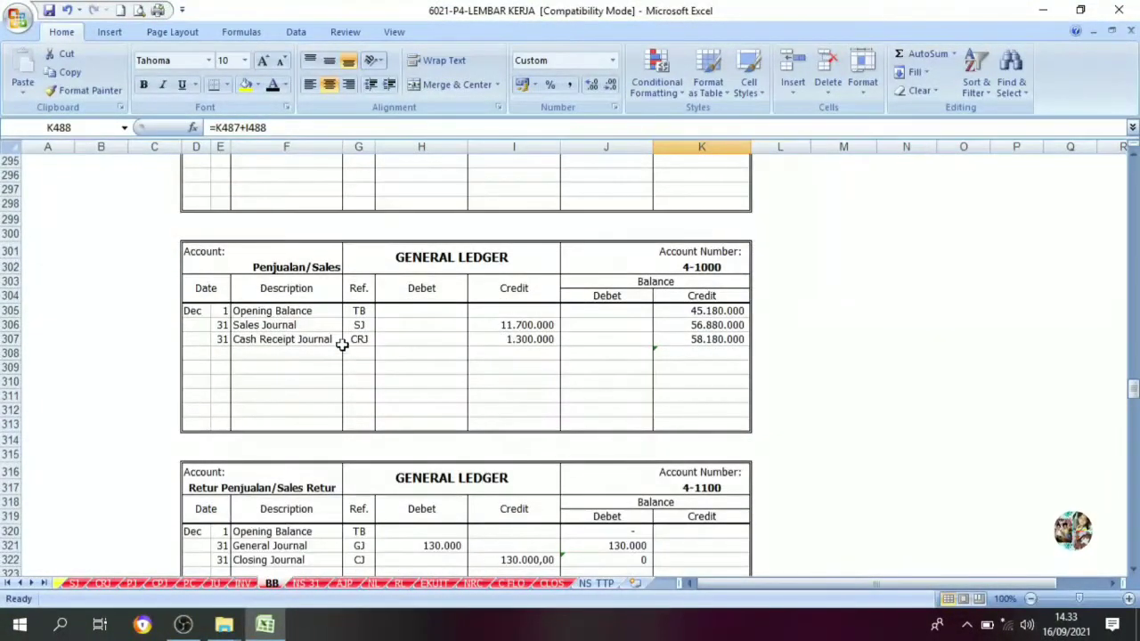
- Apply the Automatic font colour to the date 31 and Closing Journal description in row 308 of the Penjualan/Sales ledger and enter reference CJ
{"action": "left_click", "coordinate": [294, 262]}
{"action": "left_click", "coordinate": [293, 353]}
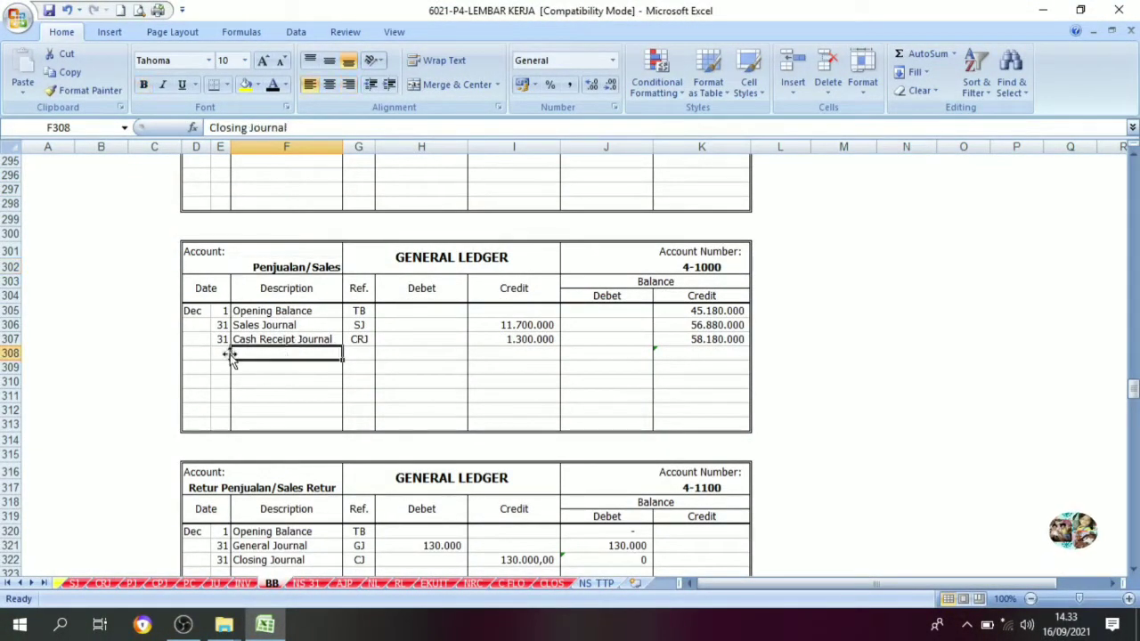
{"action": "left_click", "coordinate": [220, 353]}
{"action": "left_click", "coordinate": [273, 86]}
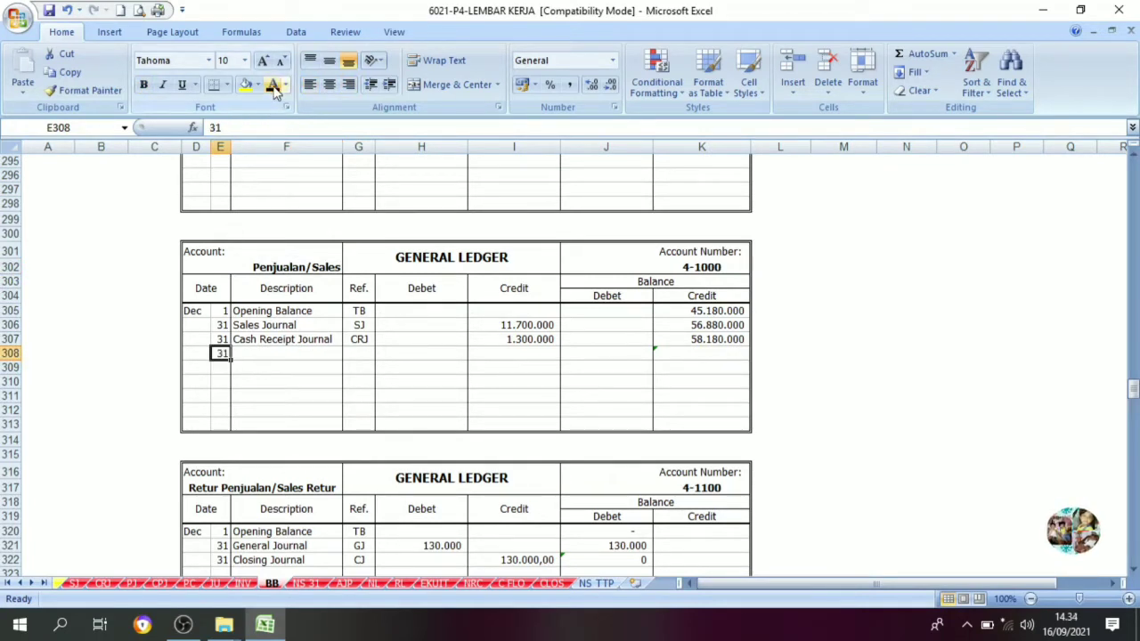
{"action": "left_click", "coordinate": [293, 352]}
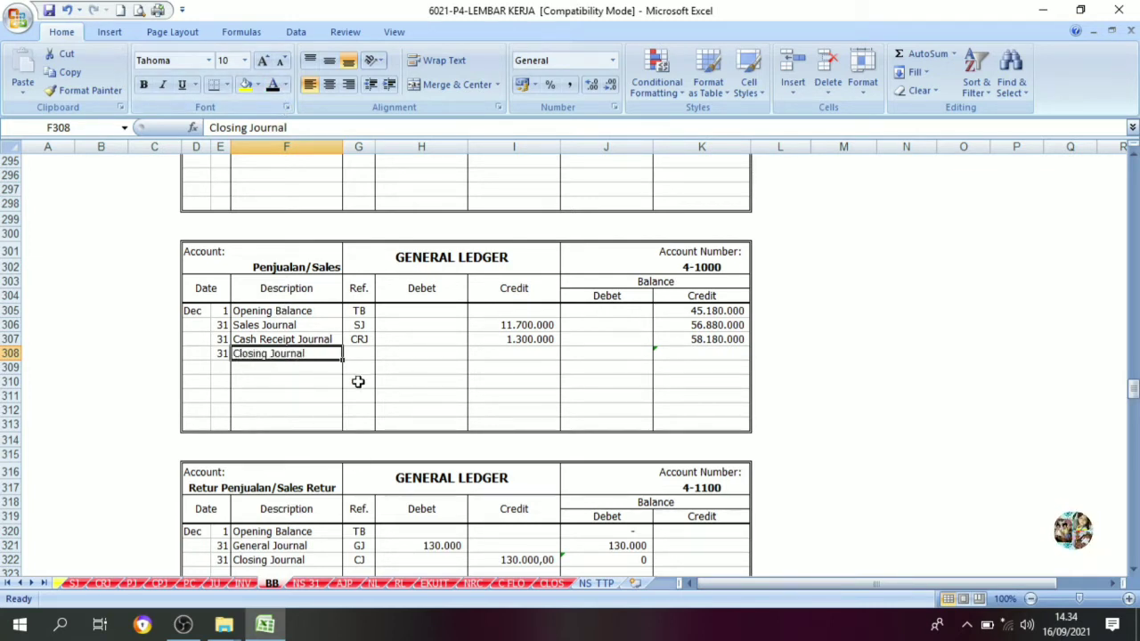
{"action": "left_click", "coordinate": [358, 354]}
{"action": "type", "text": "CJ"}
{"action": "key", "text": "ctrl+Return"}
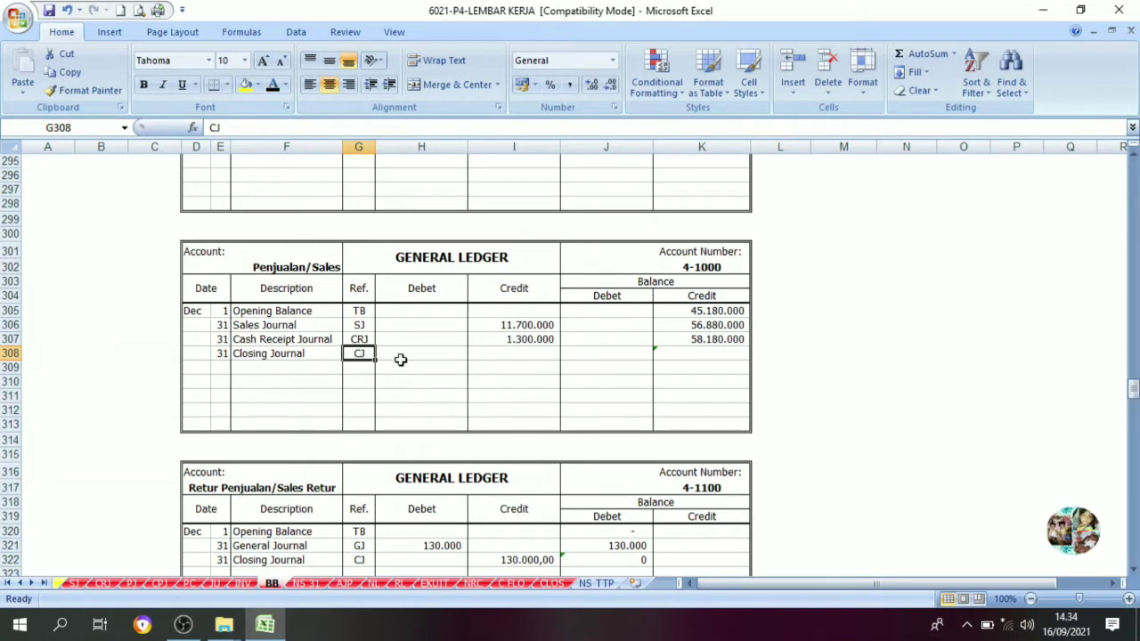
- Check the Penjualan debit on the CLOS sheet and apply the Automatic font colour to the closing debit in H308 on the BB sheet
{"action": "left_click", "coordinate": [552, 584]}
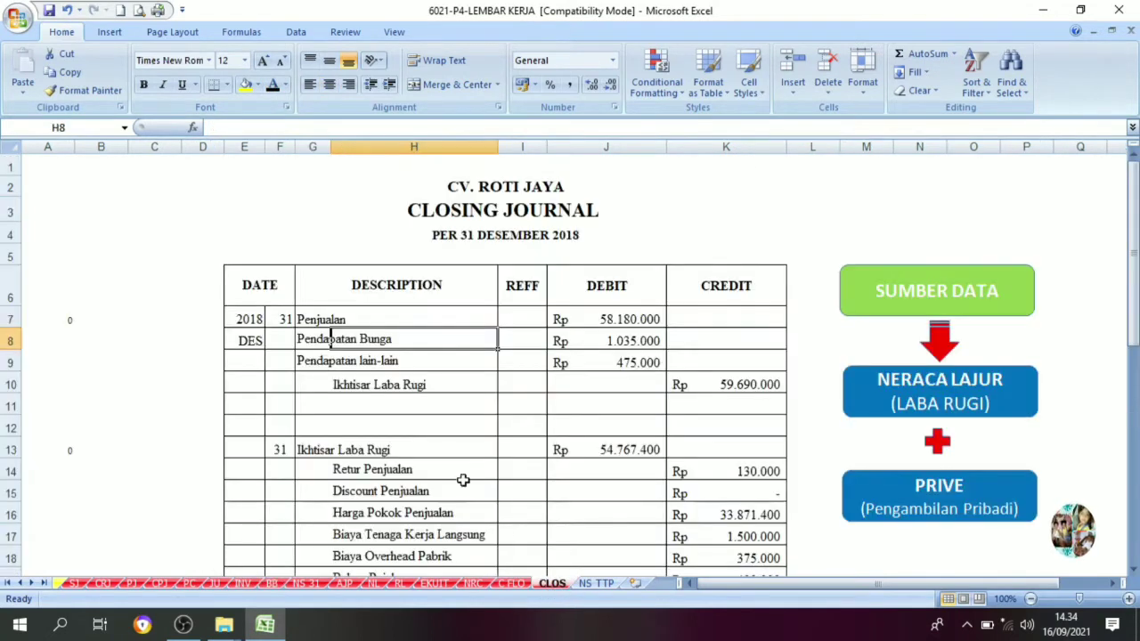
{"action": "left_click", "coordinate": [322, 319]}
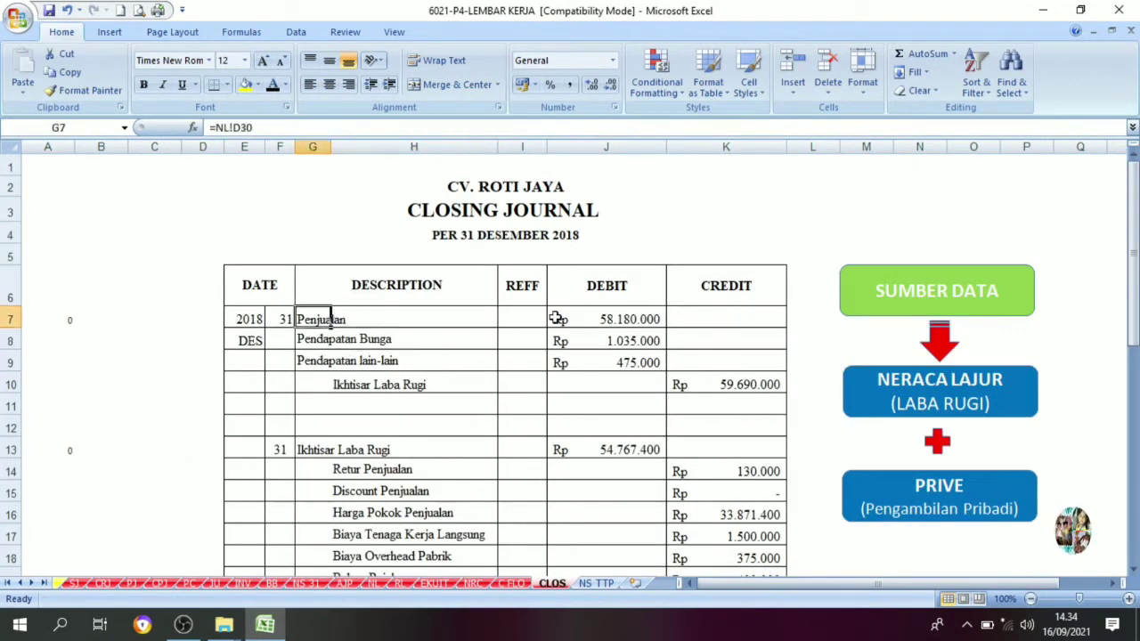
{"action": "left_click", "coordinate": [602, 294]}
{"action": "left_click", "coordinate": [594, 318]}
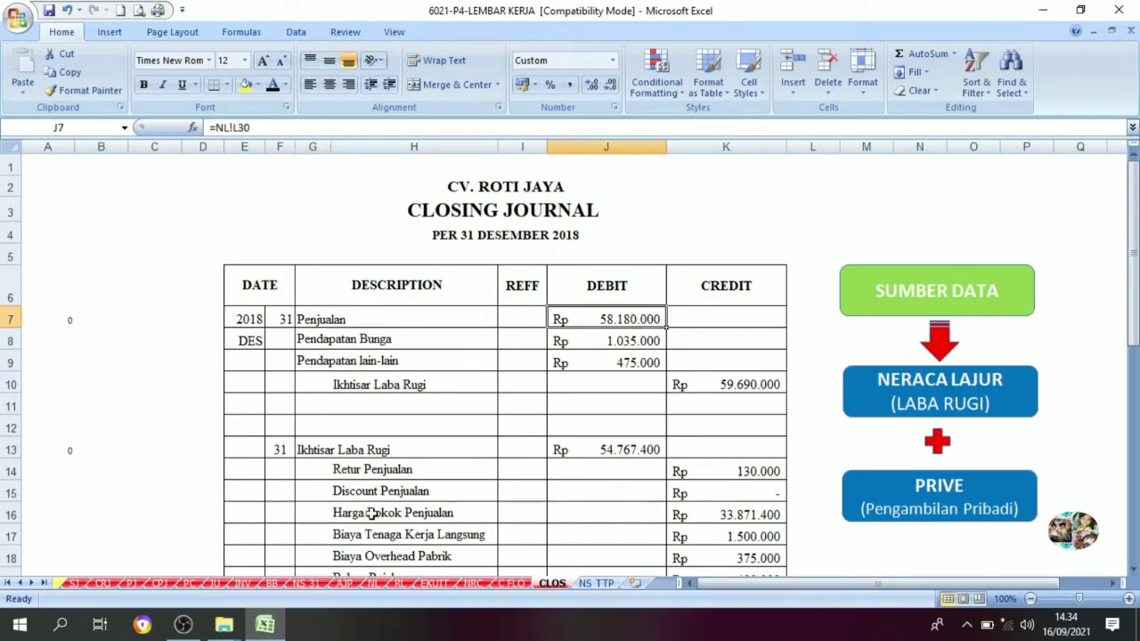
{"action": "left_click", "coordinate": [271, 583]}
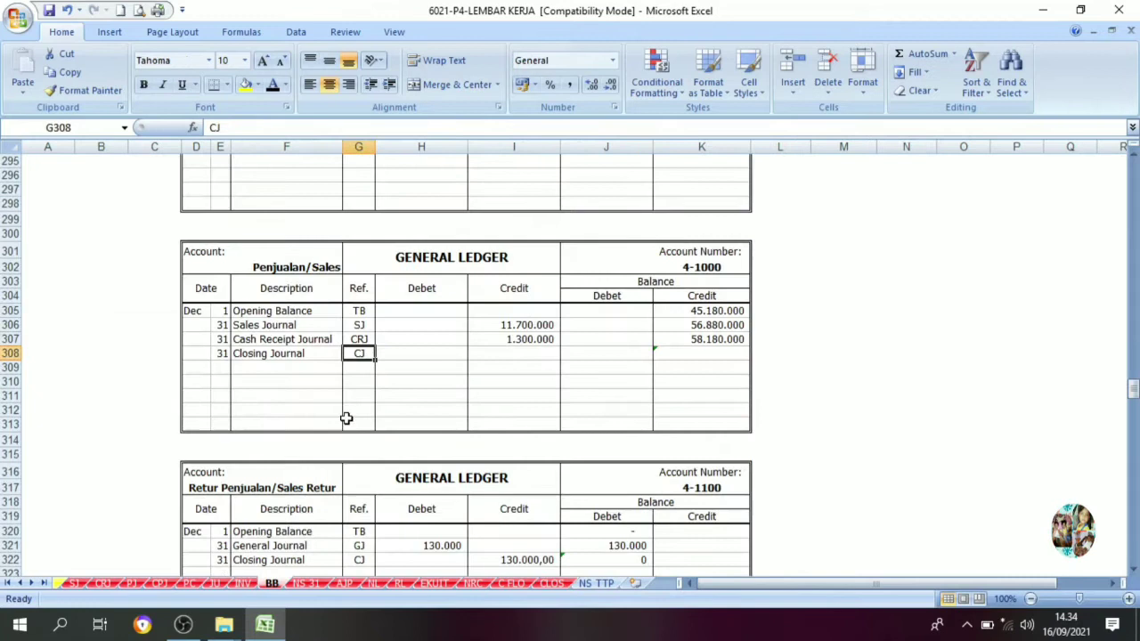
{"action": "left_click", "coordinate": [420, 354]}
{"action": "left_click", "coordinate": [273, 85]}
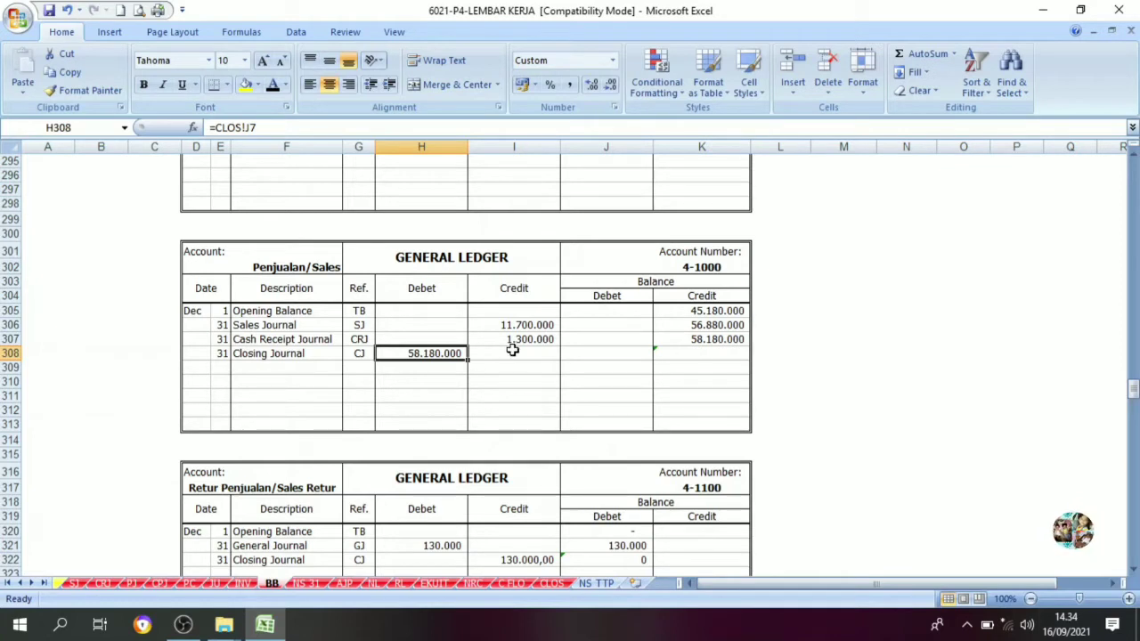
- Compare the Penjualan closing debit with the preceding credit balance and apply the Automatic font colour to the closing credit balance in K308
{"action": "left_click", "coordinate": [668, 282]}
{"action": "left_click", "coordinate": [657, 356]}
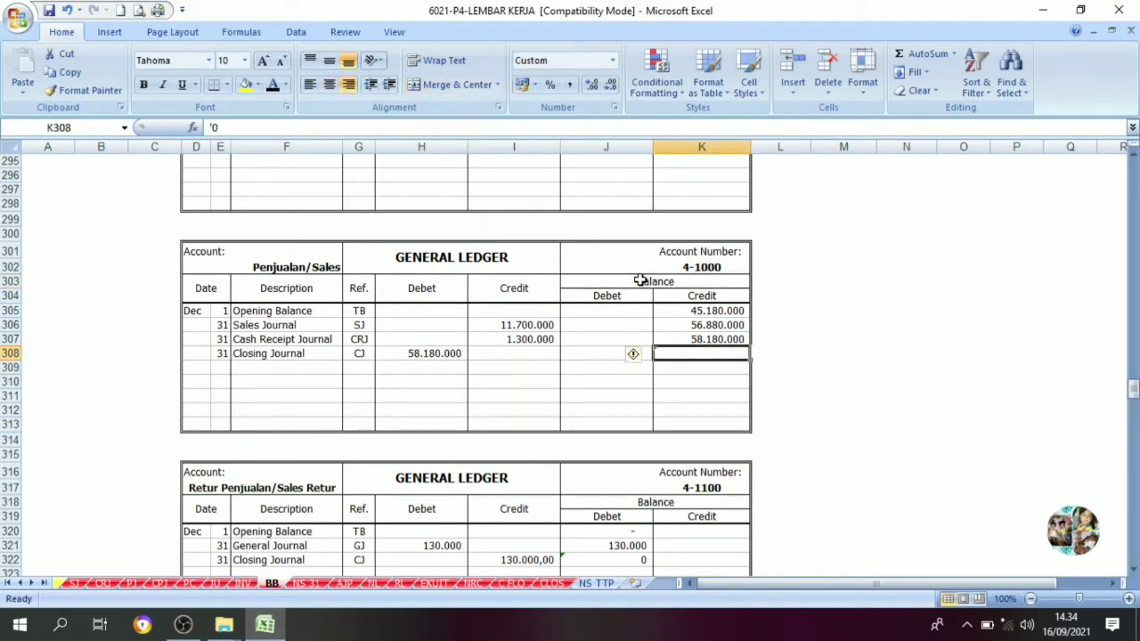
{"action": "left_click", "coordinate": [639, 281]}
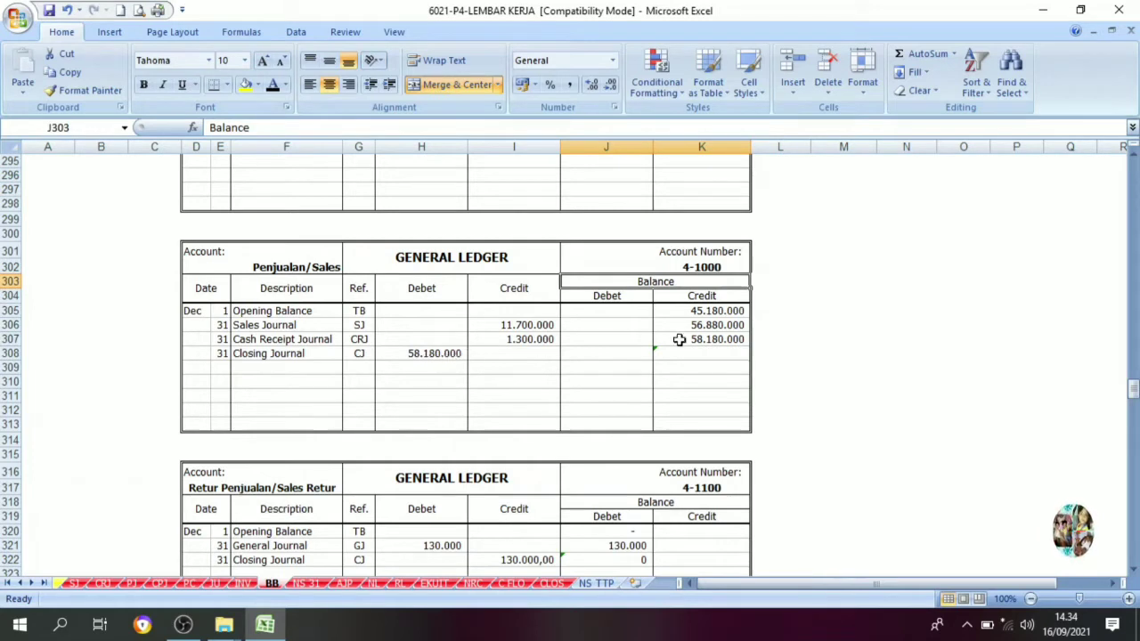
{"action": "left_click", "coordinate": [713, 345]}
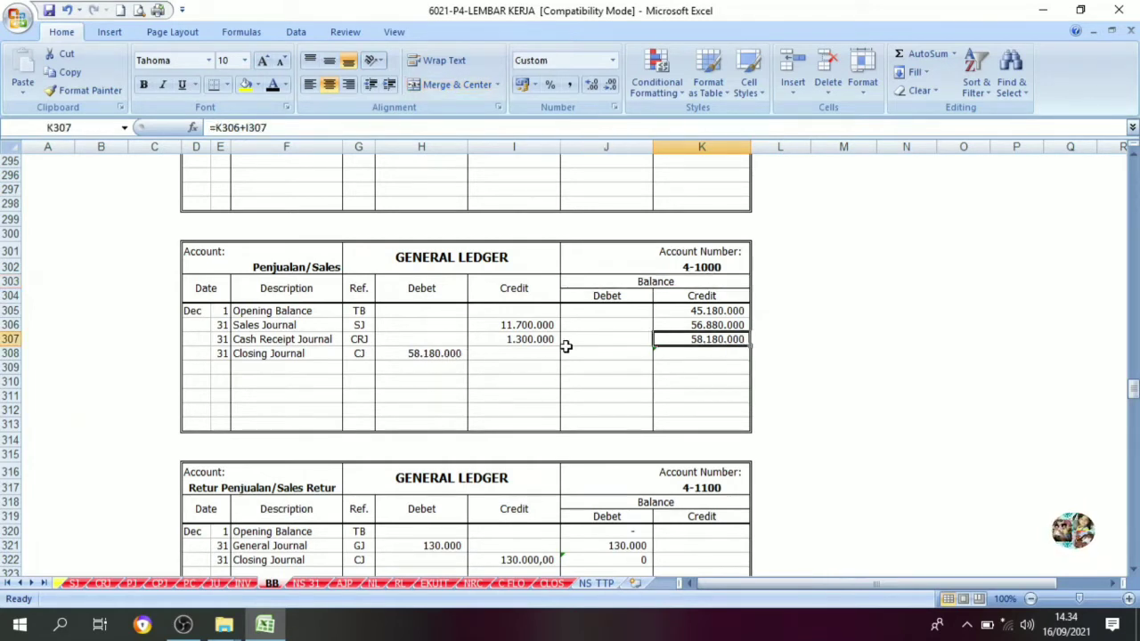
{"action": "left_click", "coordinate": [451, 353]}
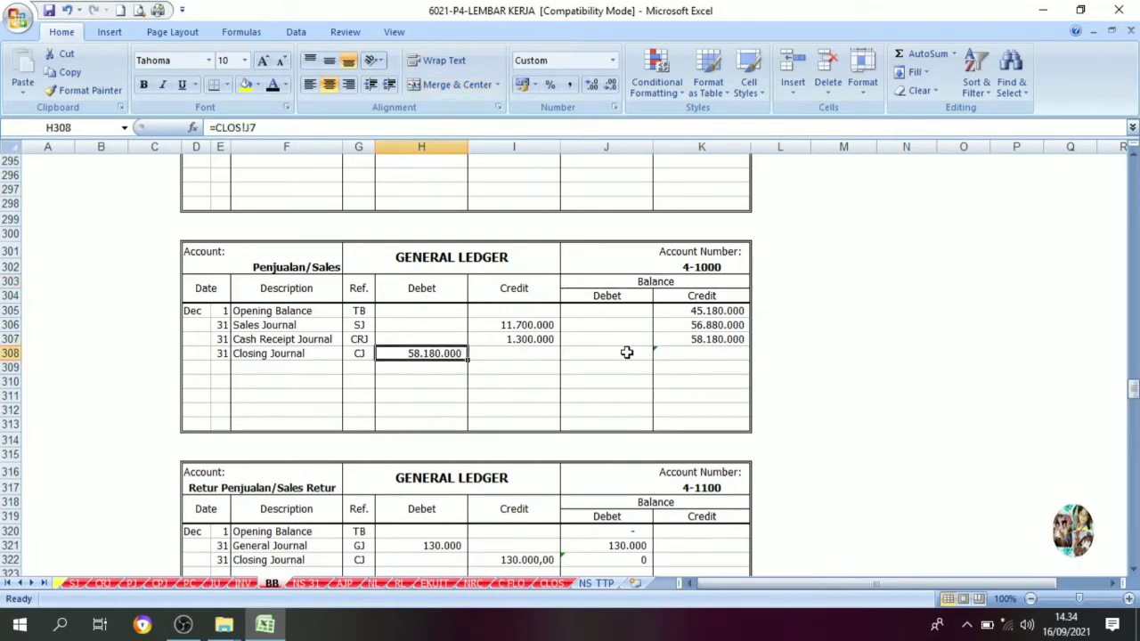
{"action": "left_click", "coordinate": [712, 338]}
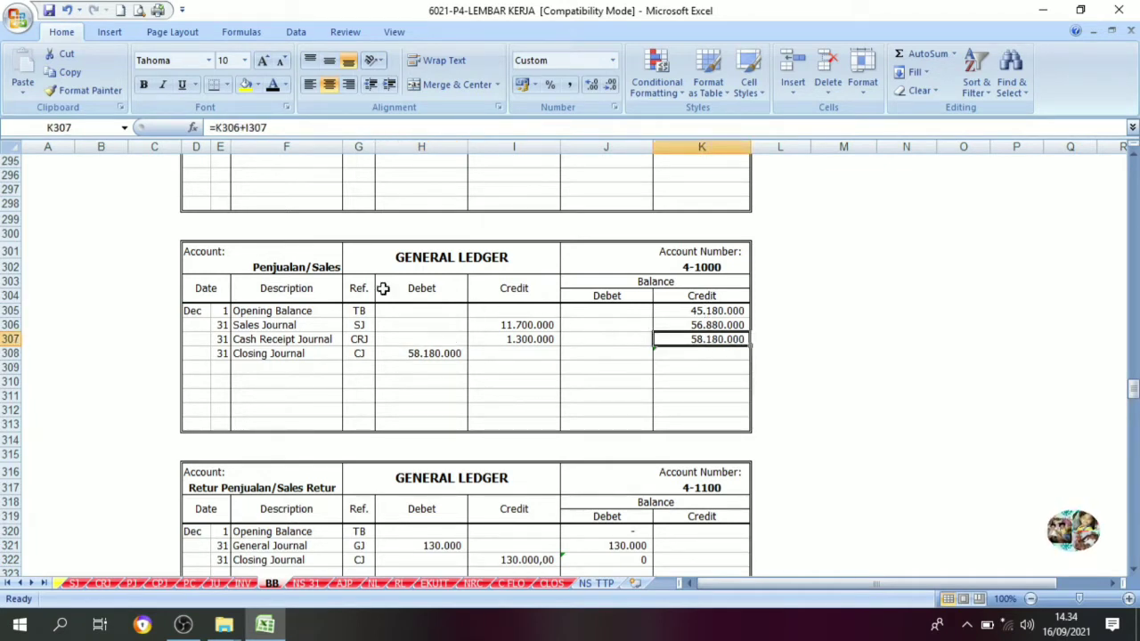
{"action": "left_click", "coordinate": [423, 294]}
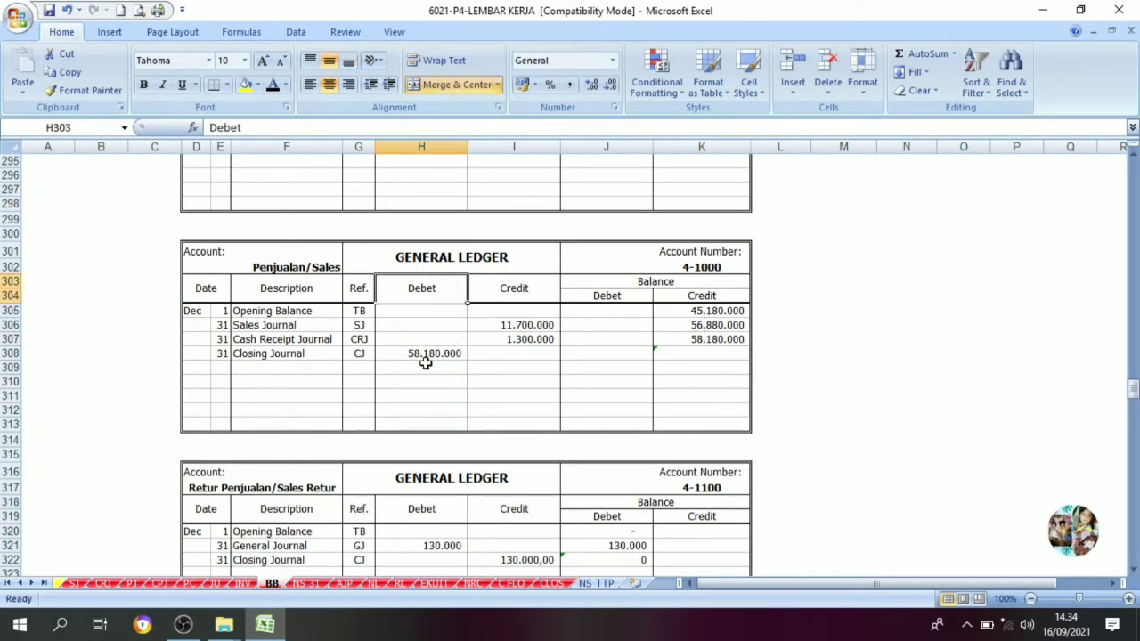
{"action": "left_click", "coordinate": [428, 357]}
{"action": "left_click", "coordinate": [681, 356]}
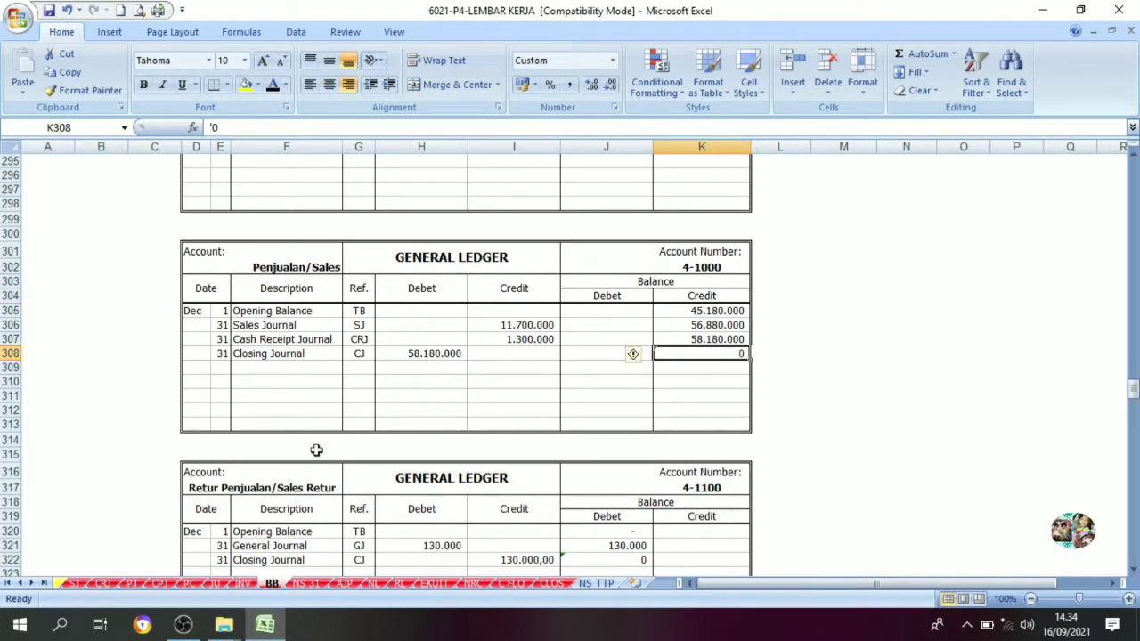
- Look up the Pendapatan Bunga entry in the closing journal and locate its ledger on the BB sheet
{"action": "left_click", "coordinate": [564, 587]}
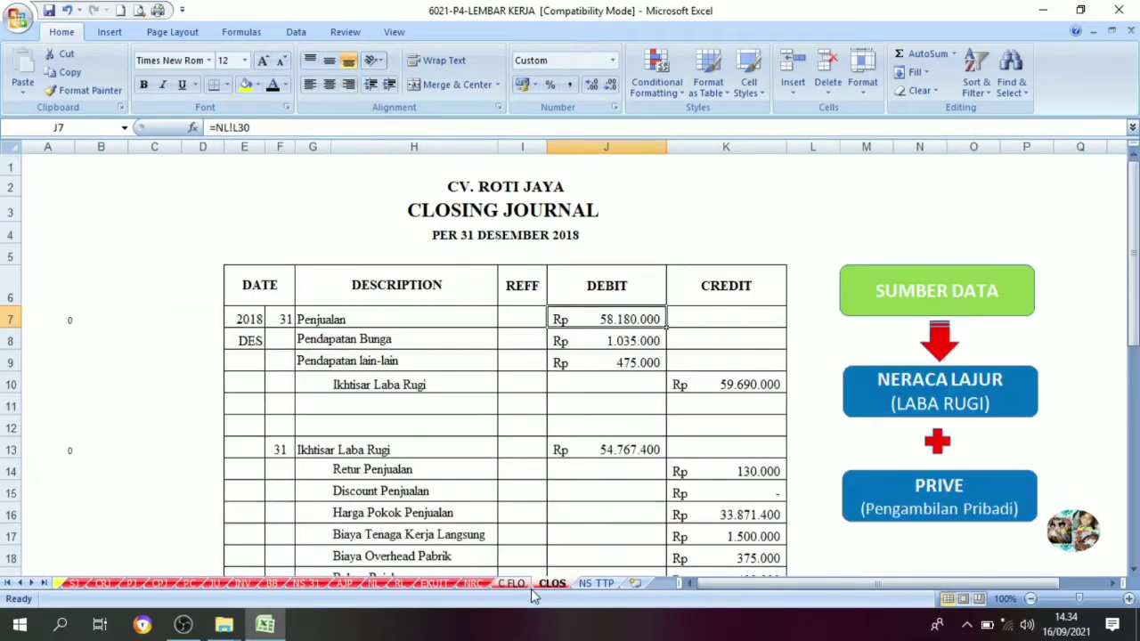
{"action": "left_click", "coordinate": [335, 325]}
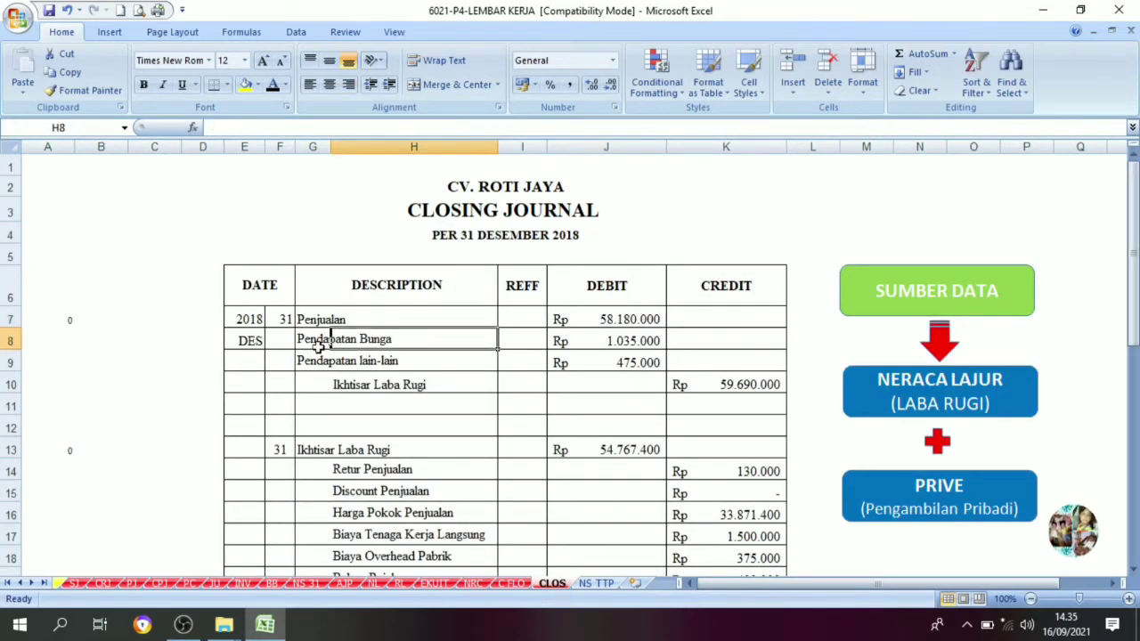
{"action": "left_click", "coordinate": [323, 341]}
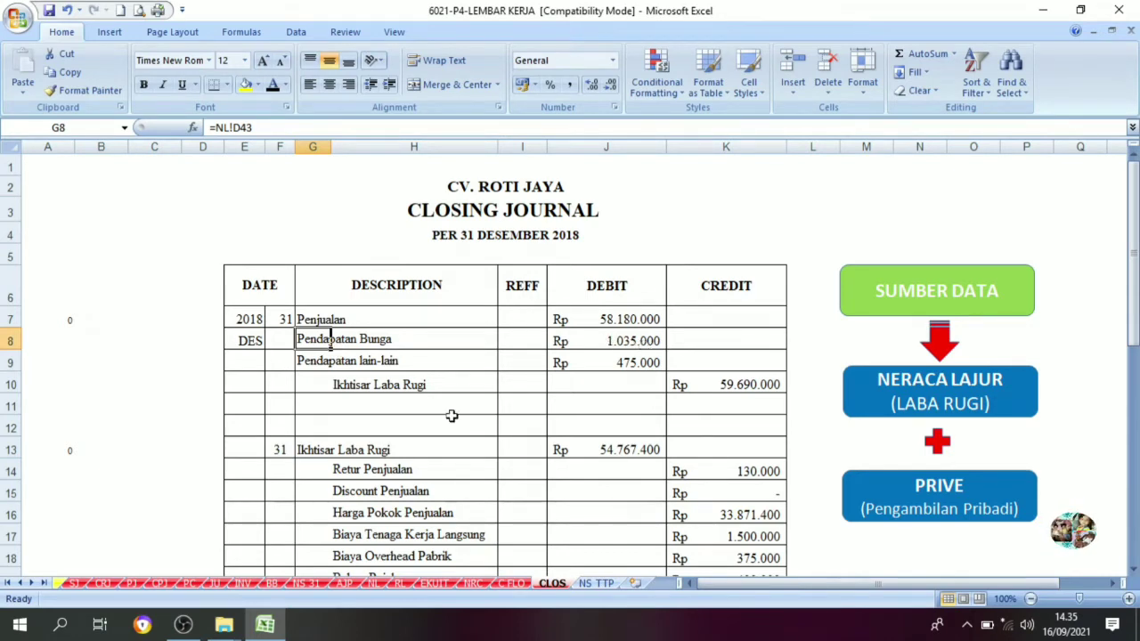
{"action": "left_click", "coordinate": [272, 584]}
{"action": "scroll", "coordinate": [288, 394], "scroll_direction": "down", "scroll_amount": 10}
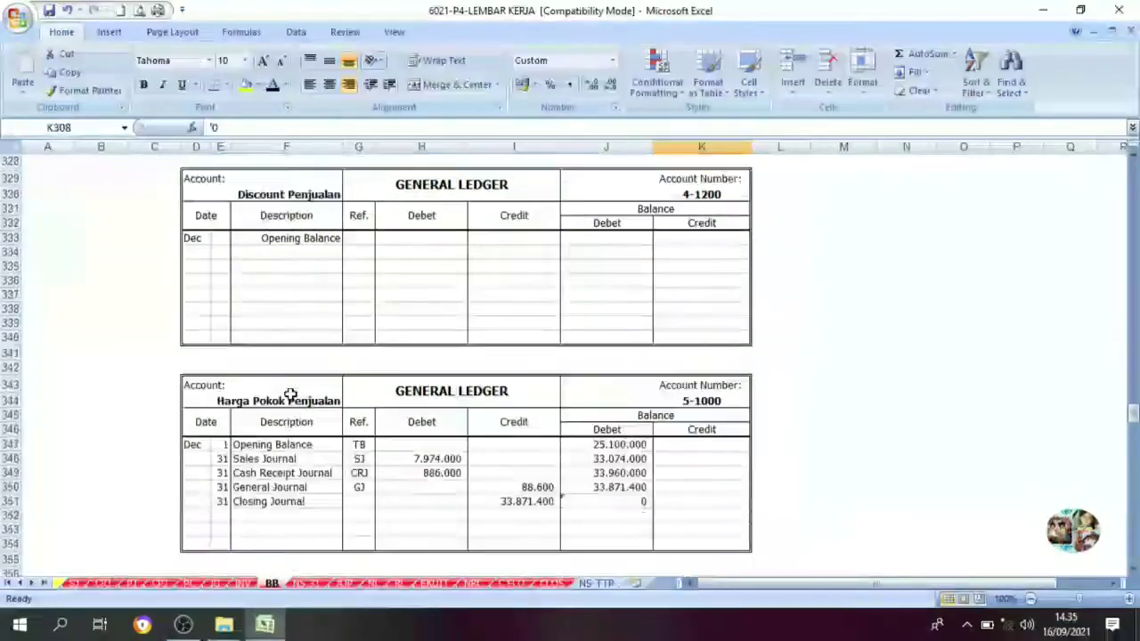
{"action": "scroll", "coordinate": [290, 395], "scroll_direction": "down", "scroll_amount": 20}
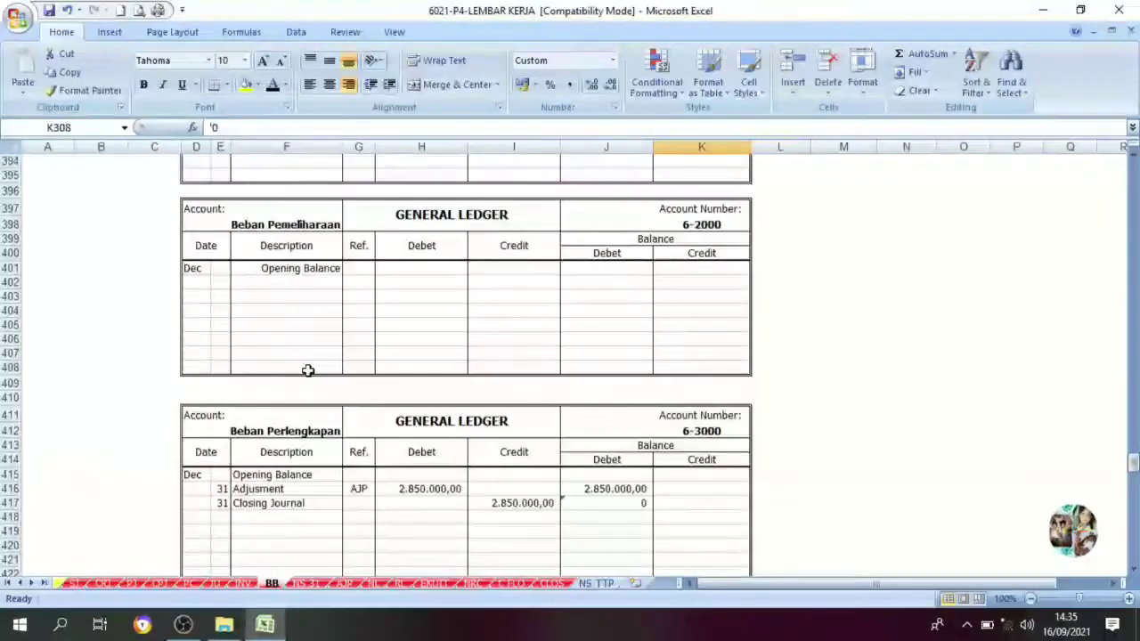
{"action": "scroll", "coordinate": [307, 370], "scroll_direction": "down", "scroll_amount": 15}
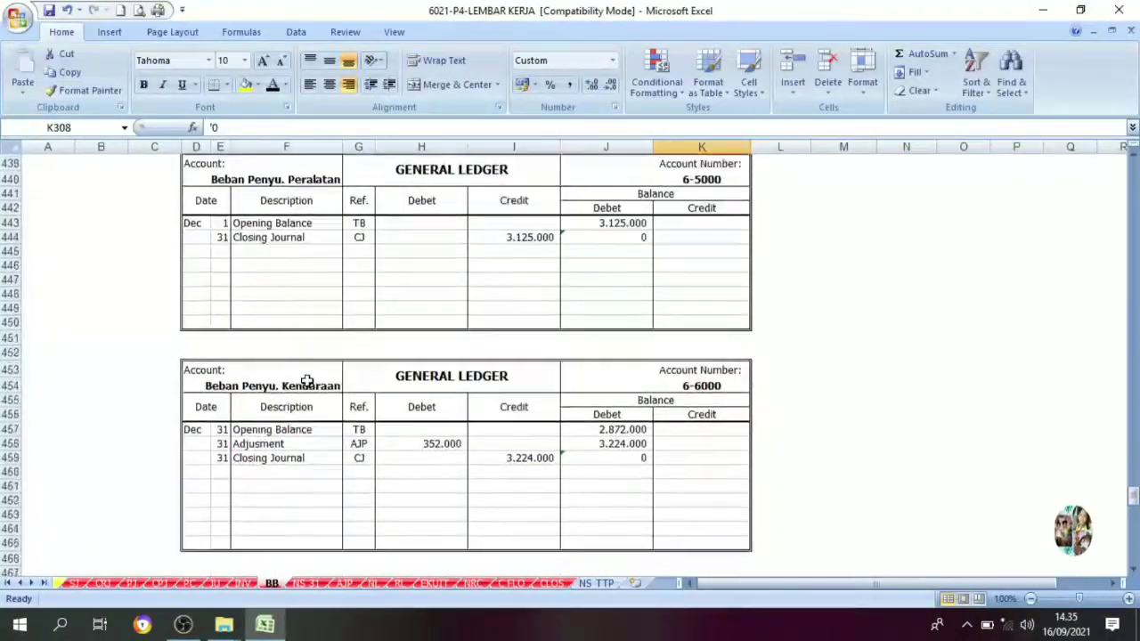
{"action": "scroll", "coordinate": [307, 382], "scroll_direction": "down", "scroll_amount": 13}
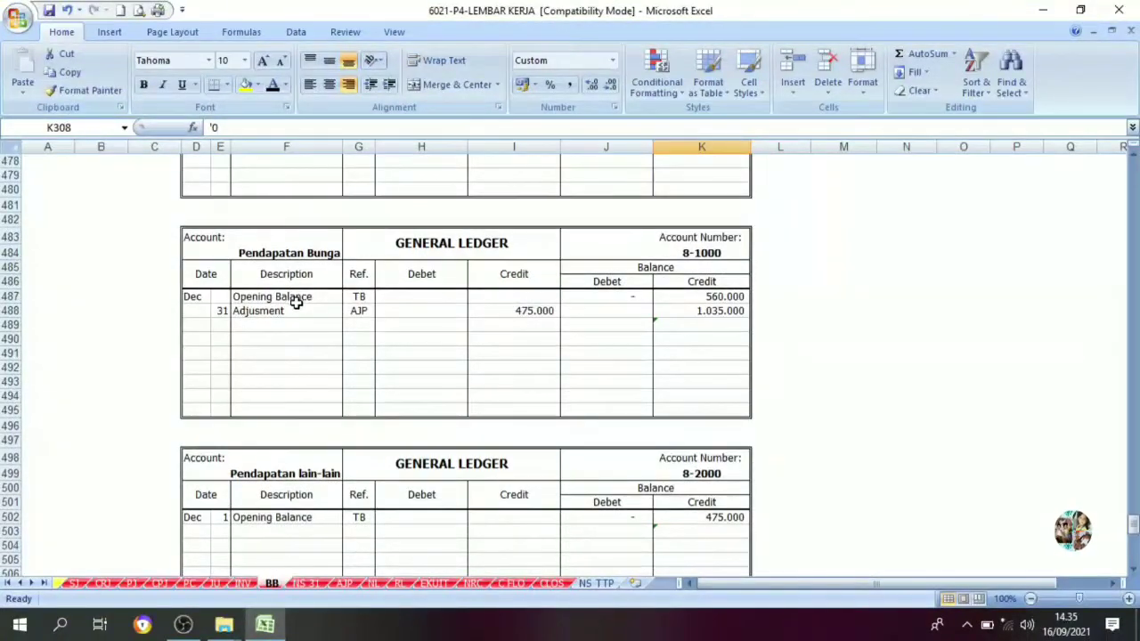
- Apply the Automatic font colour to the date 31, Closing Journal description and CJ reference in row 489 of the Pendapatan Bunga ledger
{"action": "left_click", "coordinate": [297, 303]}
{"action": "left_click", "coordinate": [226, 327]}
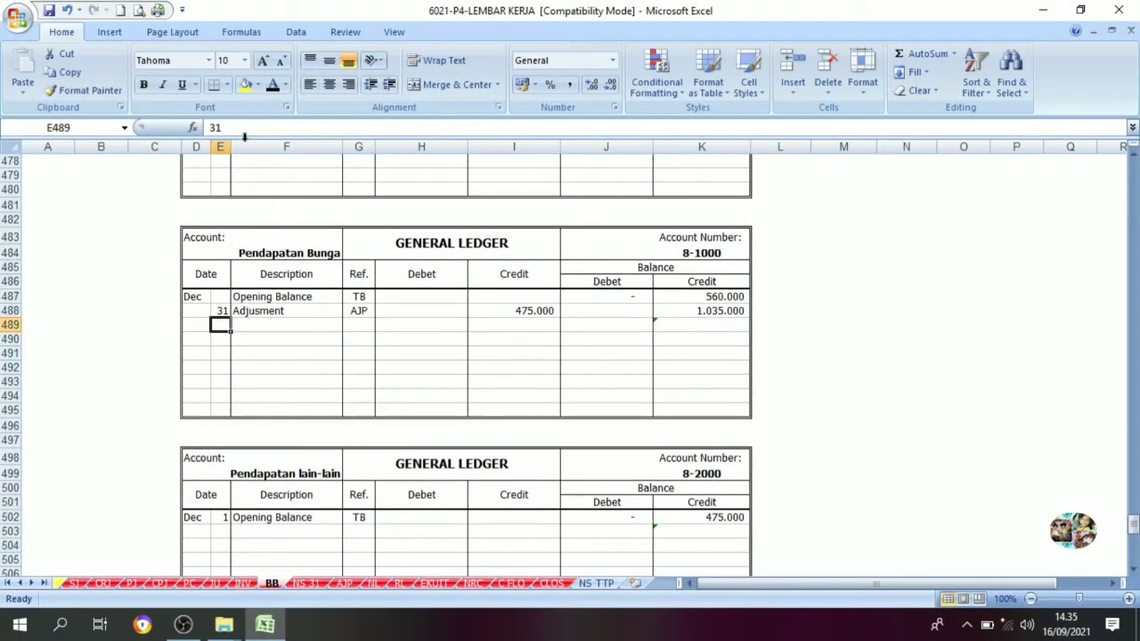
{"action": "left_click", "coordinate": [273, 84]}
{"action": "left_click", "coordinate": [267, 323]}
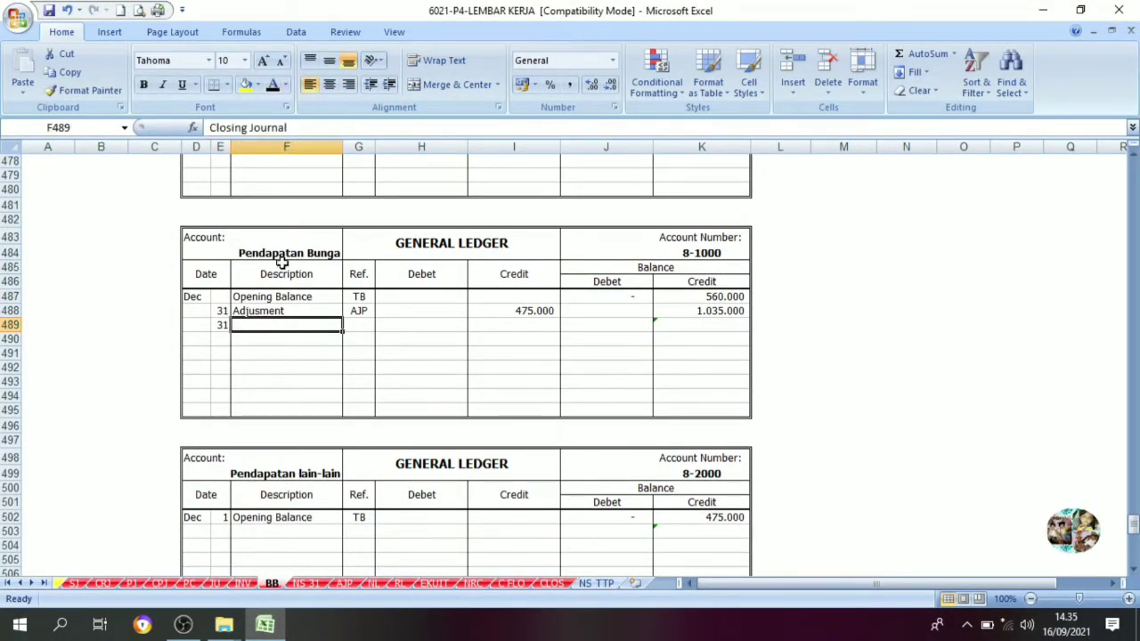
{"action": "left_click", "coordinate": [272, 85]}
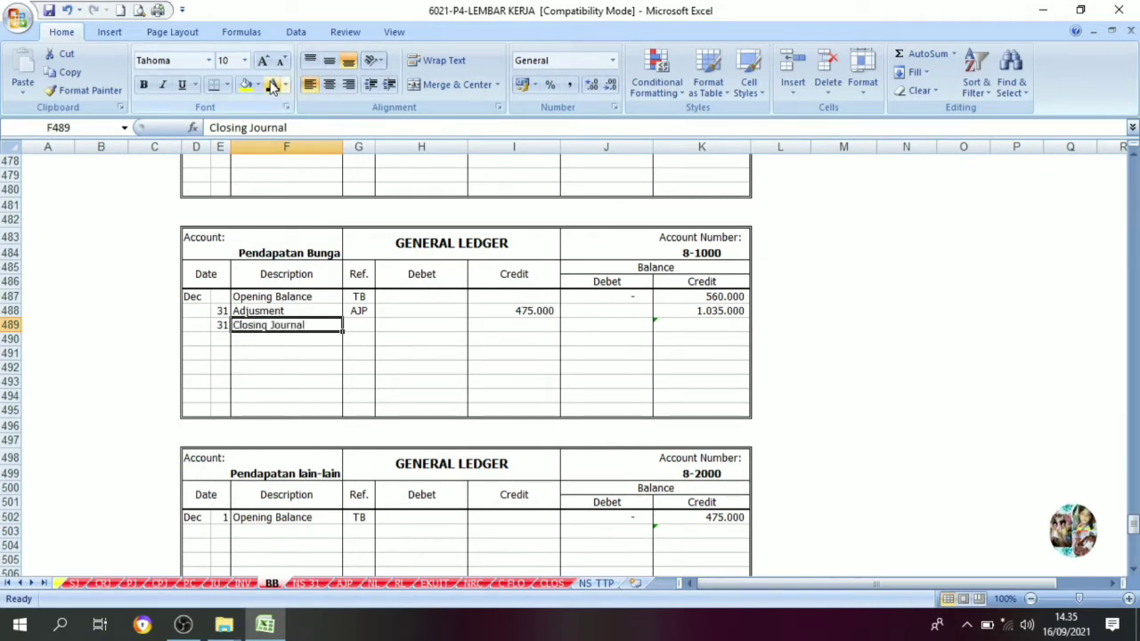
{"action": "left_click", "coordinate": [351, 324]}
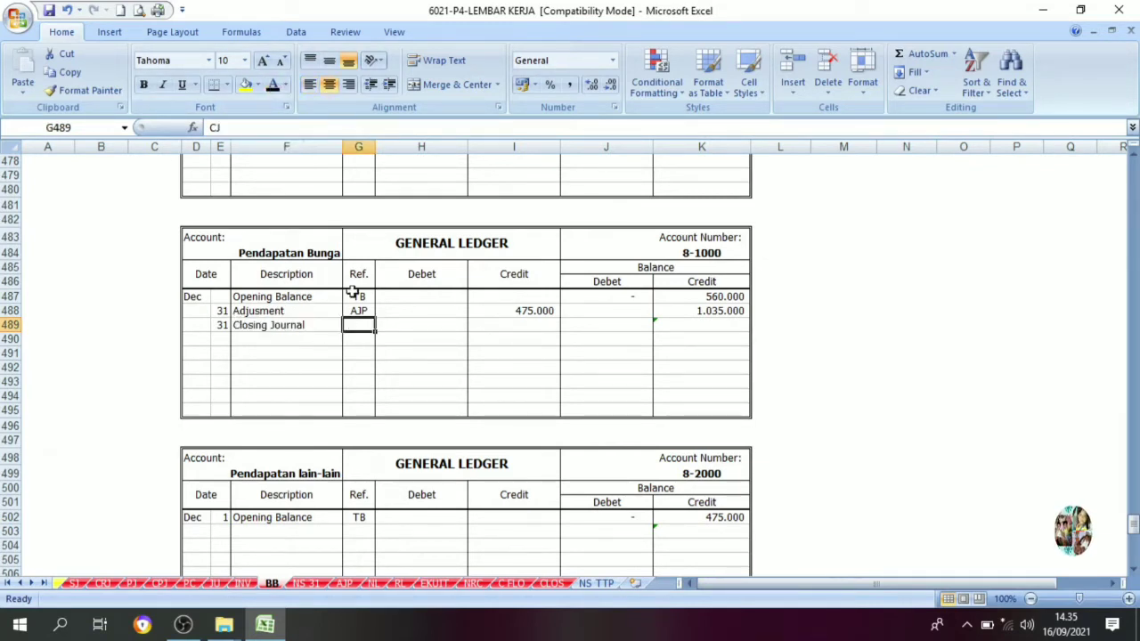
{"action": "left_click", "coordinate": [272, 84]}
- Check the Pendapatan Bunga debit on the CLOS sheet and apply the Automatic font colour to the closing debit in H489 on the BB sheet
{"action": "left_click", "coordinate": [414, 326]}
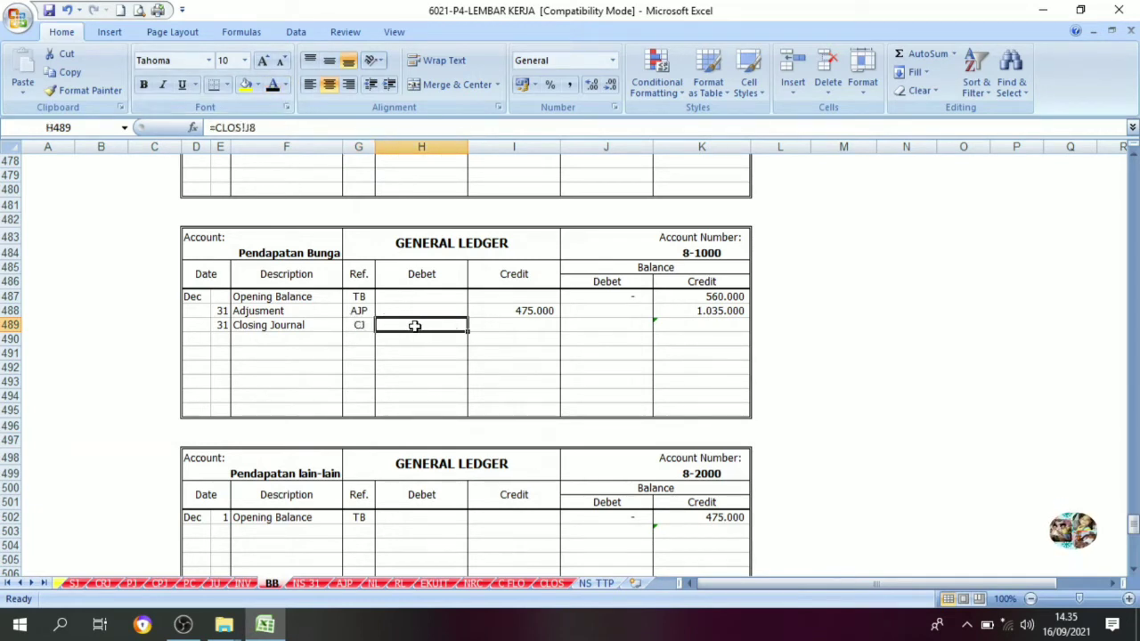
{"action": "left_click", "coordinate": [552, 584]}
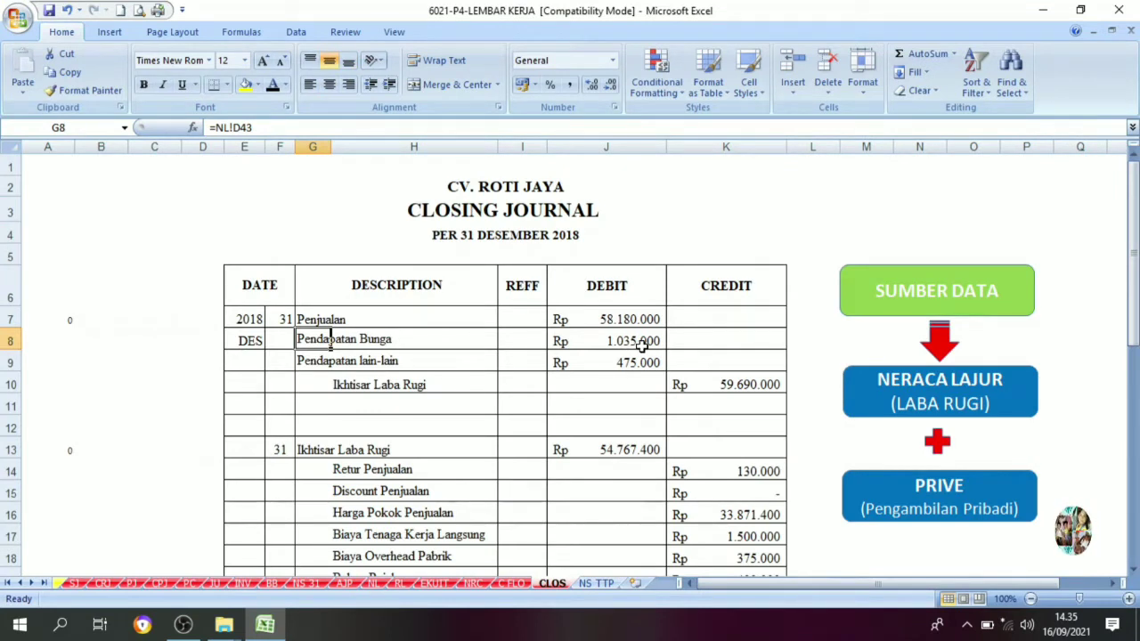
{"action": "left_click", "coordinate": [273, 583]}
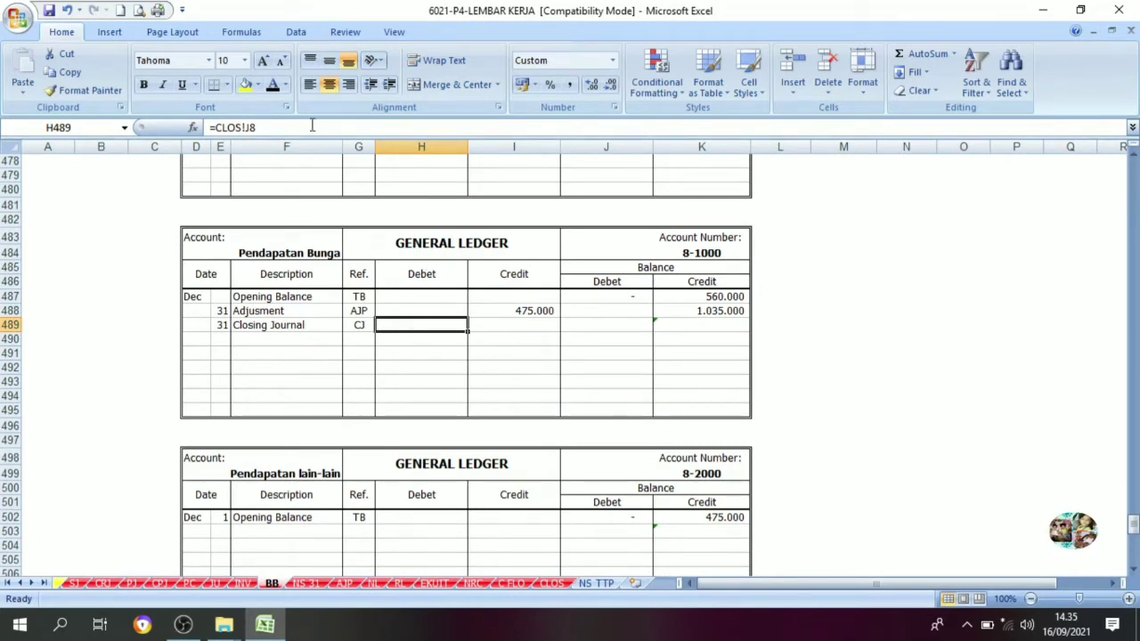
{"action": "left_click", "coordinate": [272, 85]}
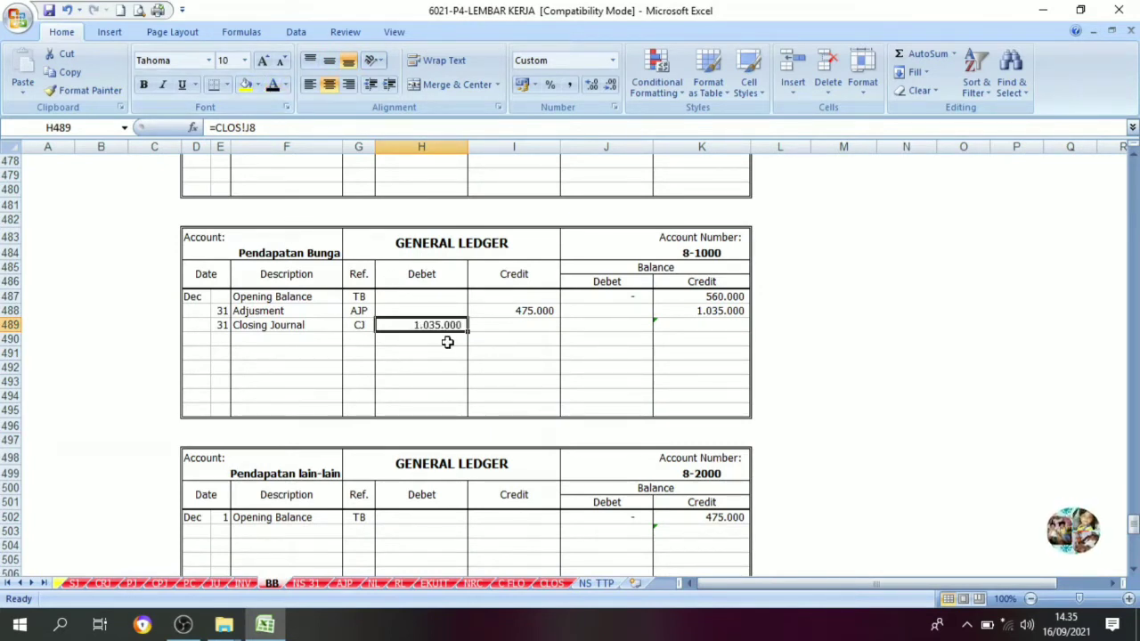
{"action": "left_click", "coordinate": [476, 339]}
{"action": "left_click", "coordinate": [428, 329]}
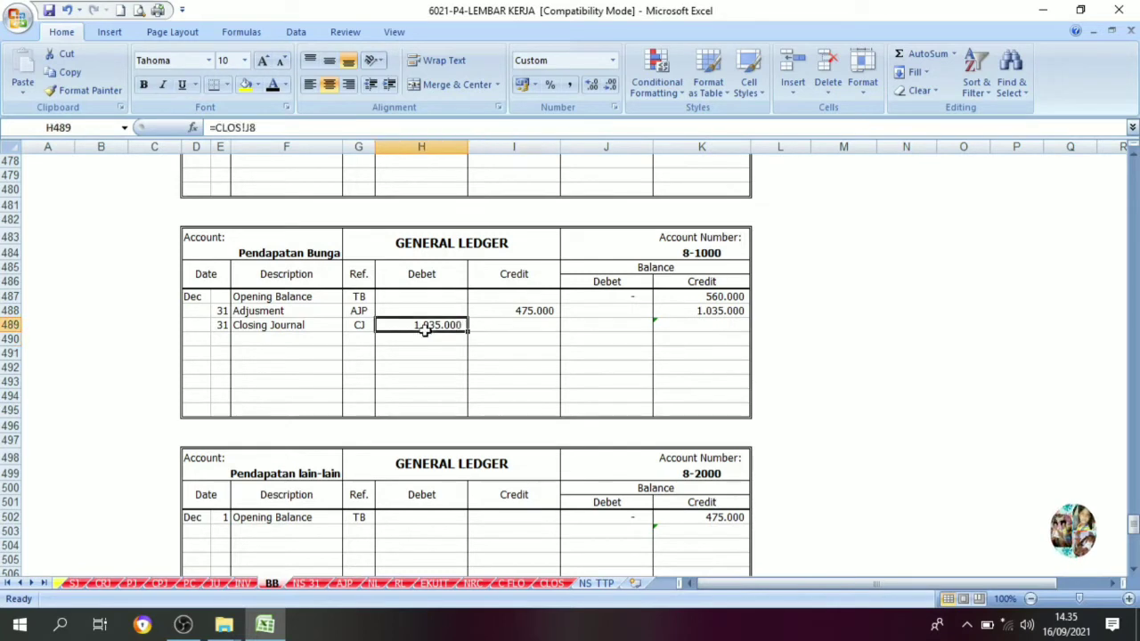
{"action": "left_click", "coordinate": [477, 340]}
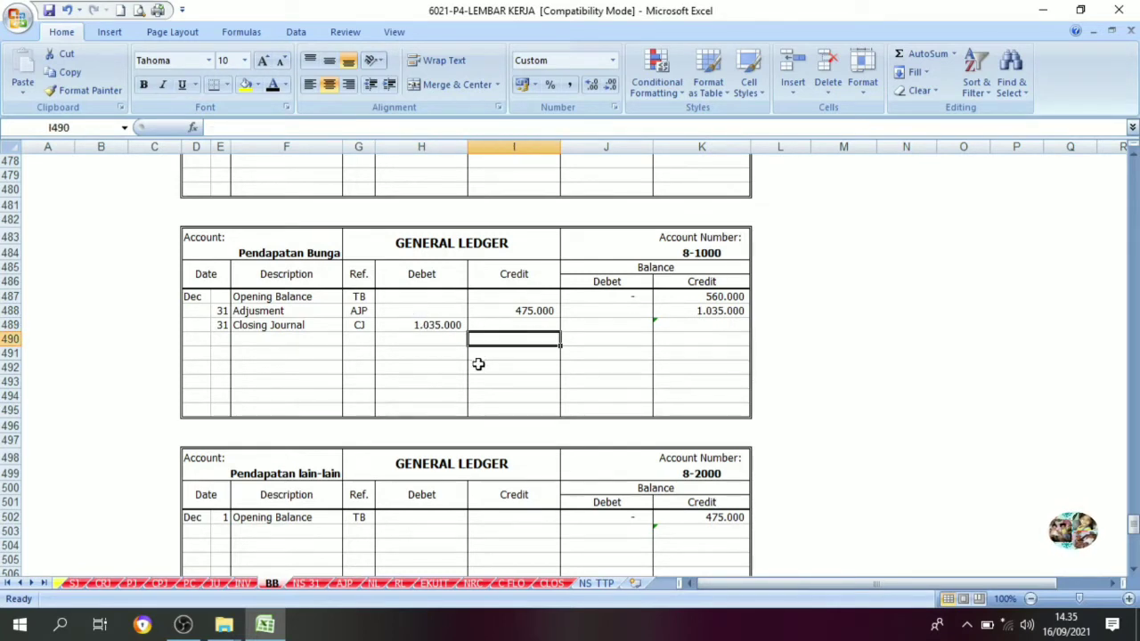
- Compare the Pendapatan Bunga closing debit with the preceding credit balance and apply the Automatic font colour to the closing credit balance in K489
{"action": "left_click", "coordinate": [682, 268]}
{"action": "left_click", "coordinate": [682, 297]}
{"action": "left_click", "coordinate": [660, 325]}
{"action": "left_click", "coordinate": [615, 324]}
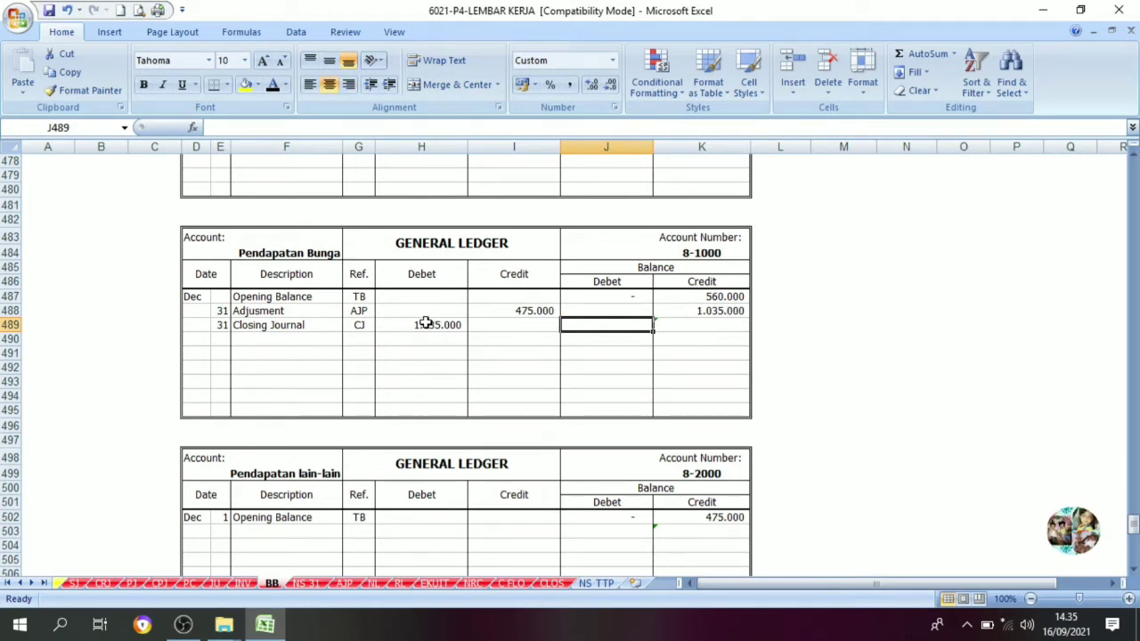
{"action": "left_click", "coordinate": [492, 327]}
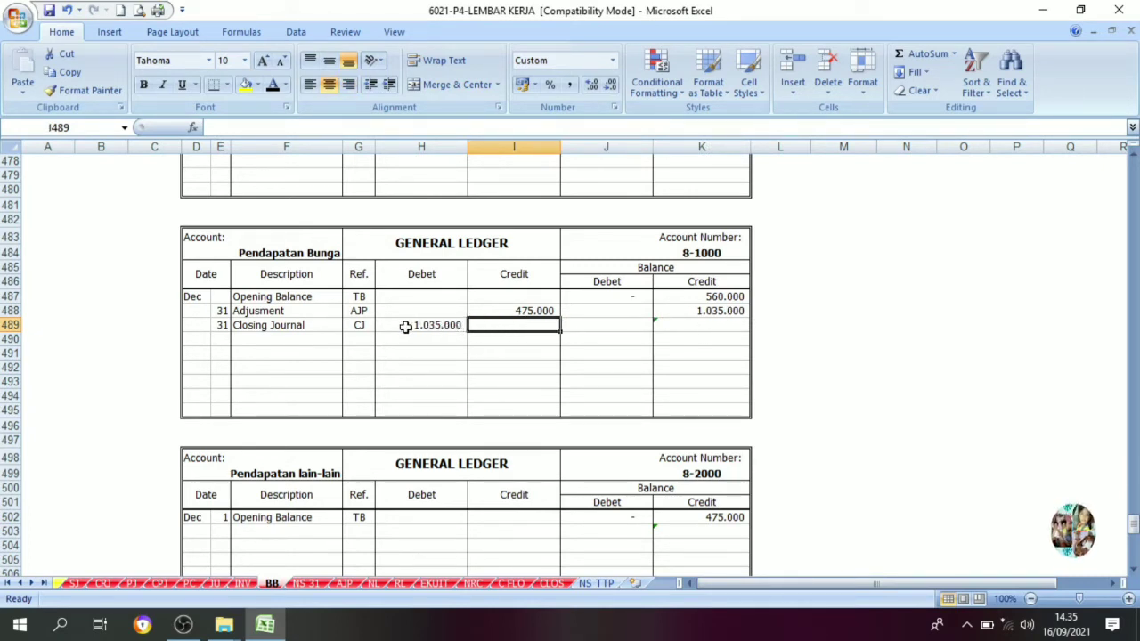
{"action": "left_click", "coordinate": [436, 323]}
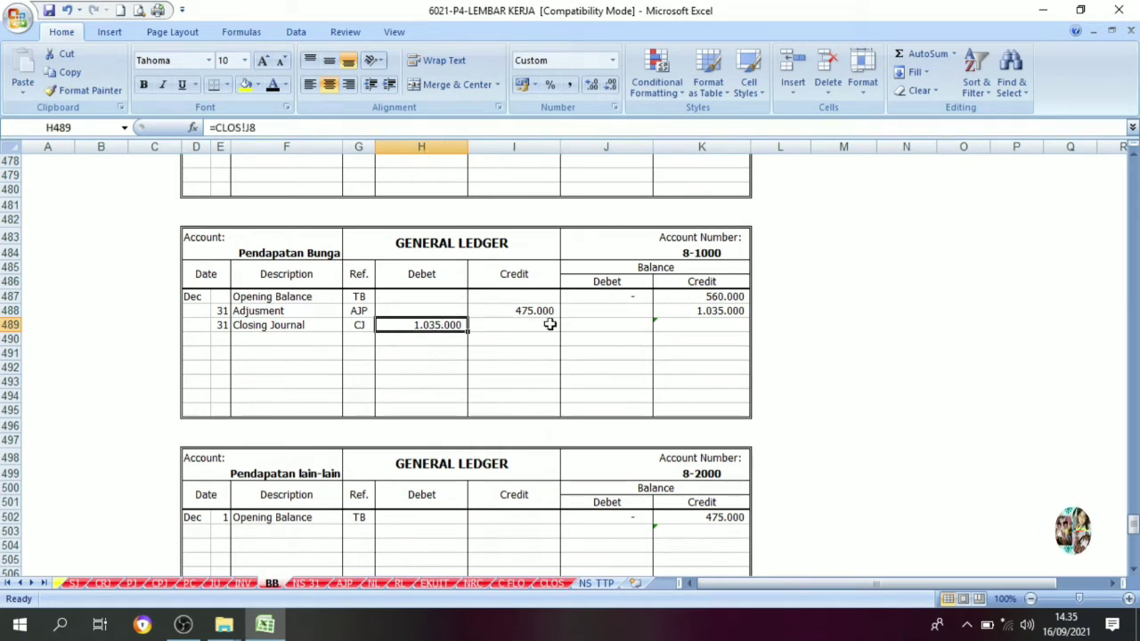
{"action": "left_click", "coordinate": [695, 309]}
{"action": "left_click", "coordinate": [447, 323]}
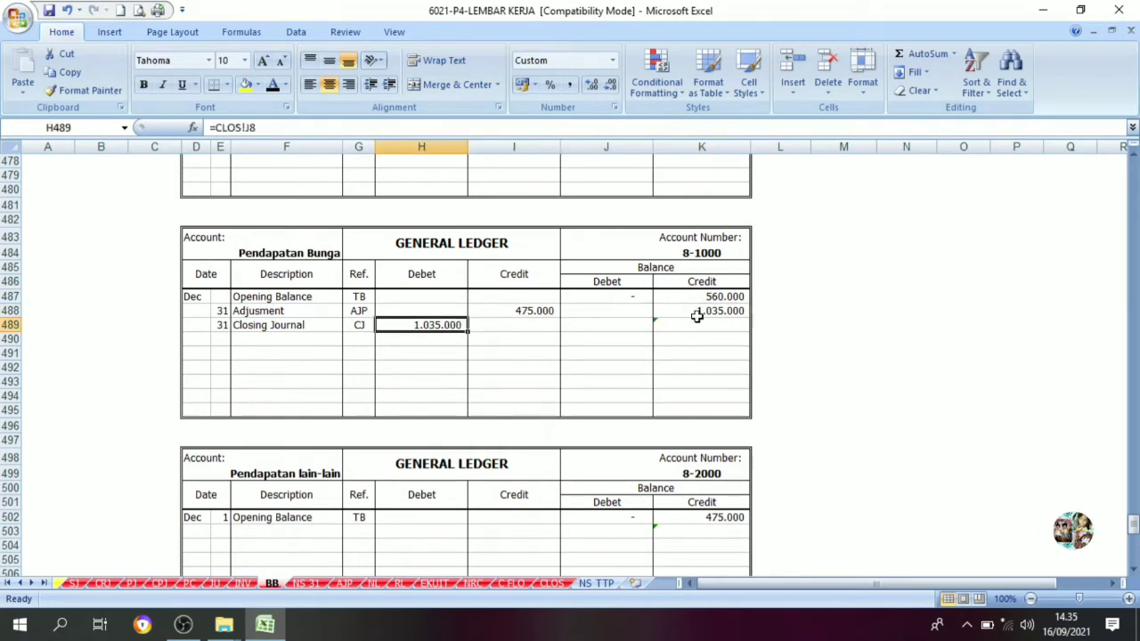
{"action": "left_click", "coordinate": [724, 307]}
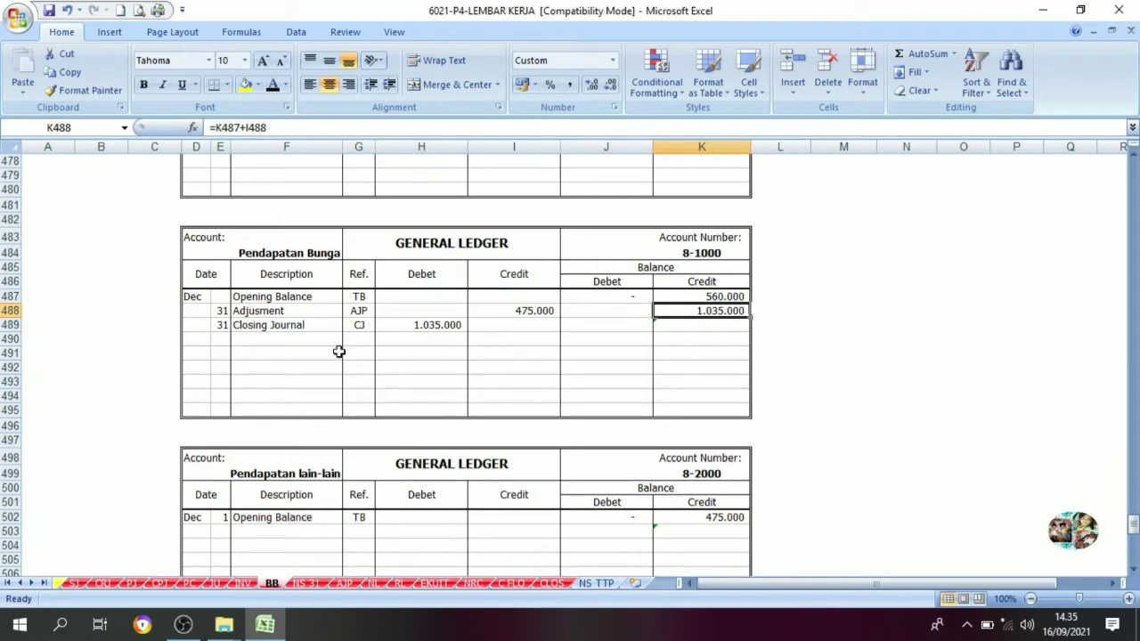
{"action": "left_click", "coordinate": [429, 325]}
{"action": "left_click", "coordinate": [704, 320]}
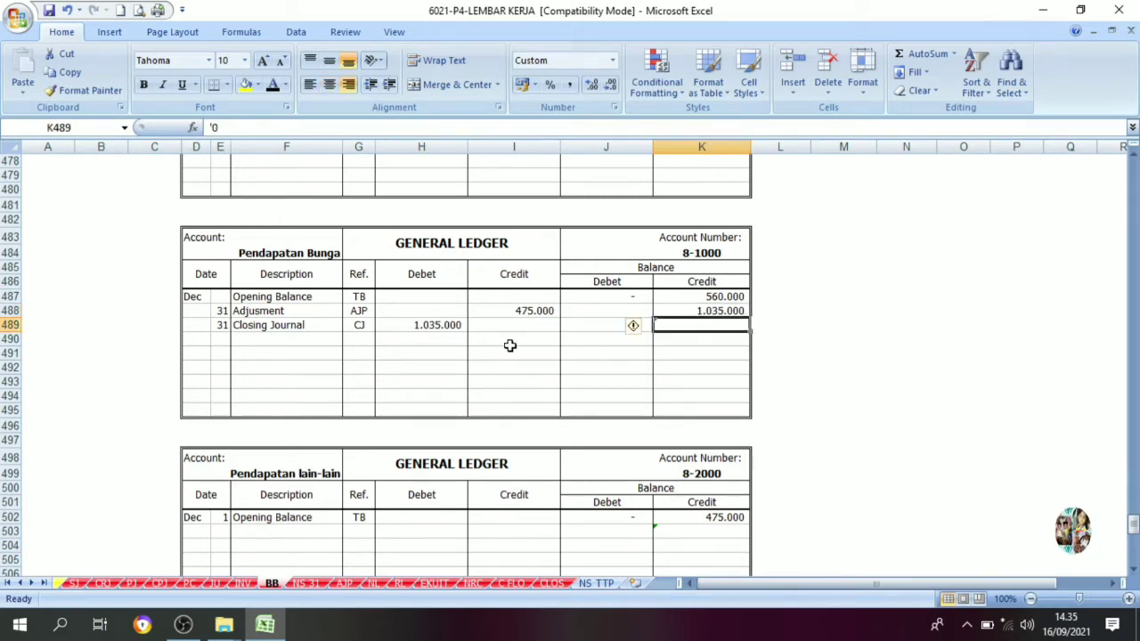
{"action": "left_click", "coordinate": [415, 329]}
{"action": "left_click", "coordinate": [685, 329]}
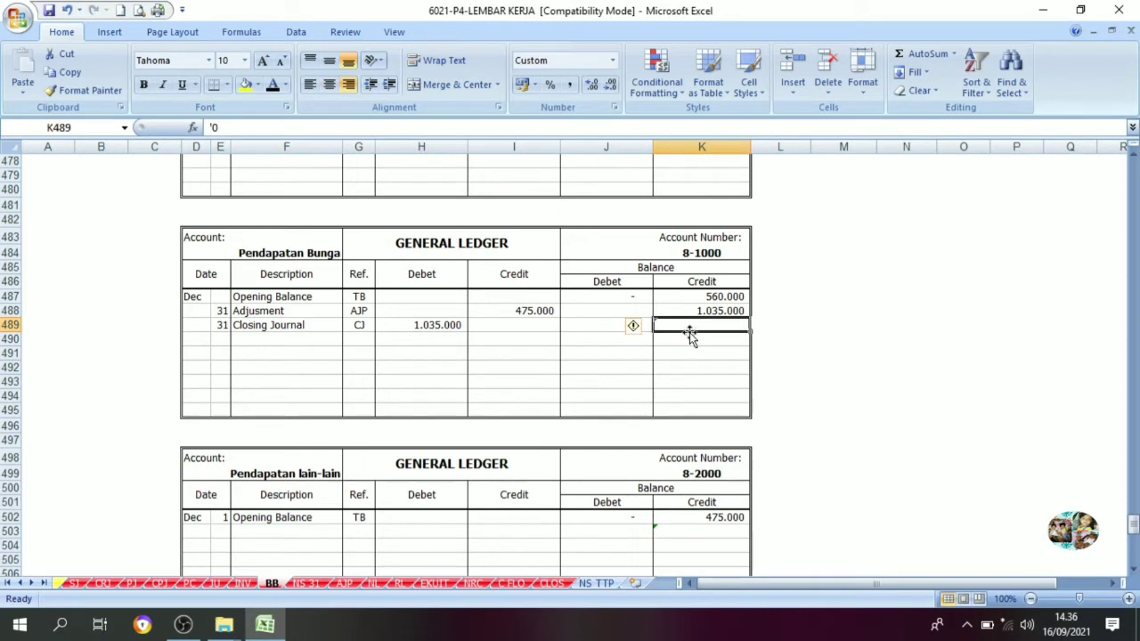
{"action": "left_click", "coordinate": [274, 88]}
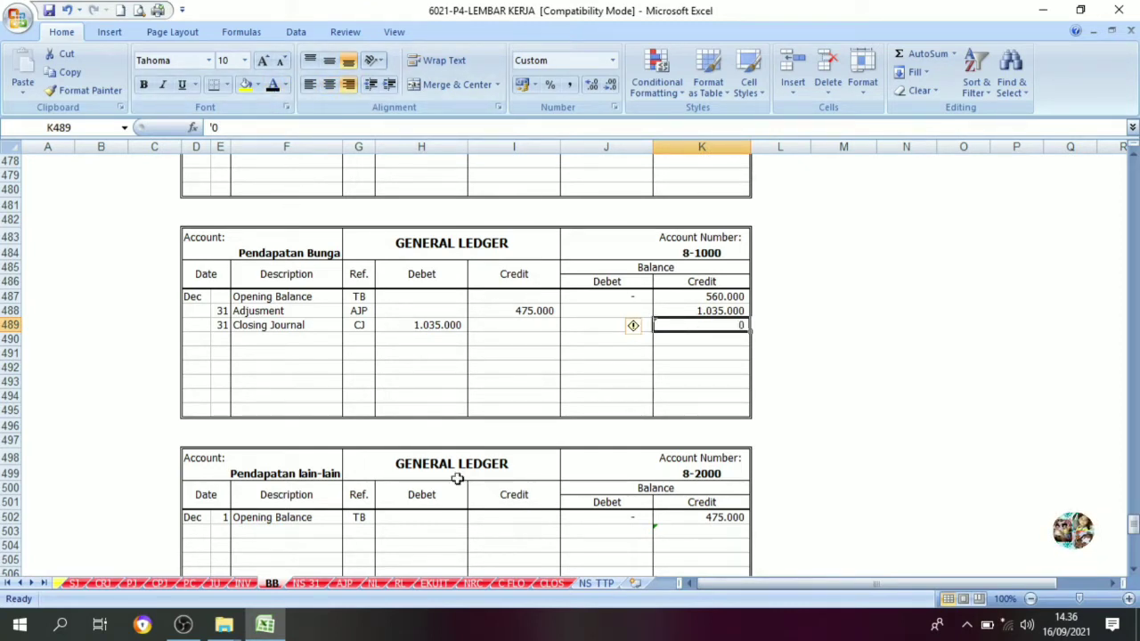
- Look up the Pendapatan lain-lain entry in the closing journal and locate its ledger on the BB sheet
{"action": "left_click", "coordinate": [552, 583]}
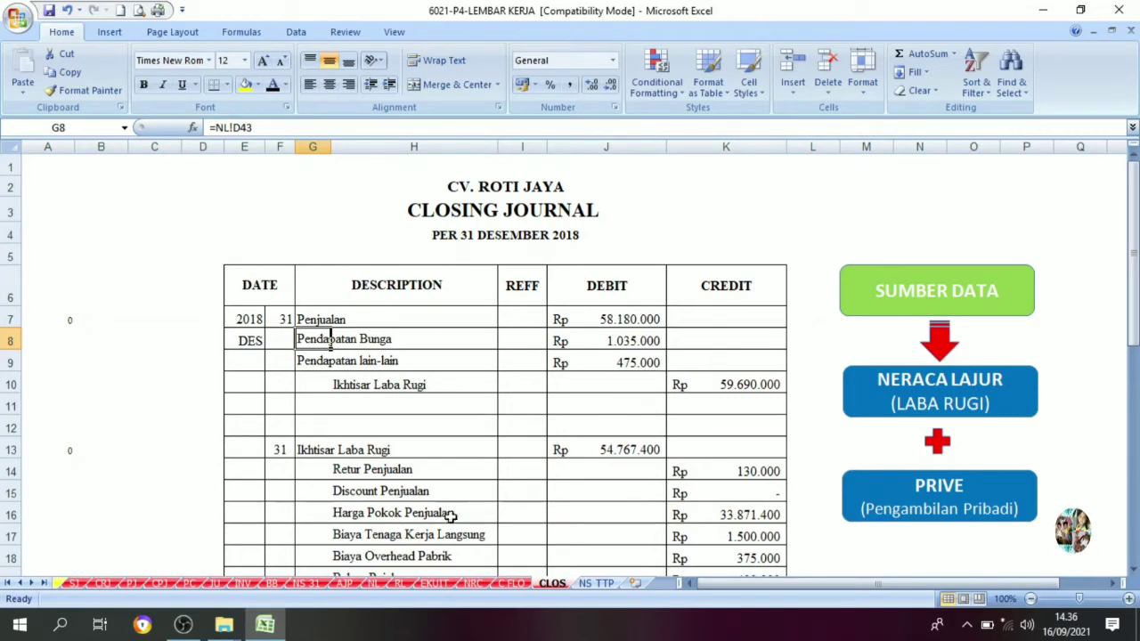
{"action": "left_click", "coordinate": [272, 584]}
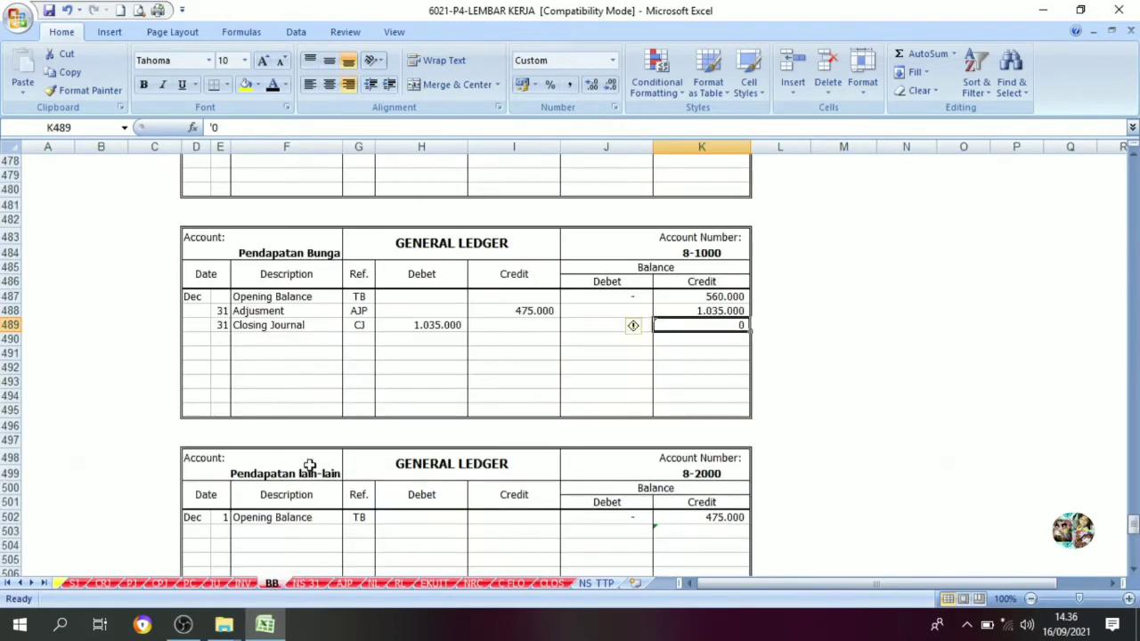
{"action": "scroll", "coordinate": [331, 415], "scroll_direction": "down", "scroll_amount": 3}
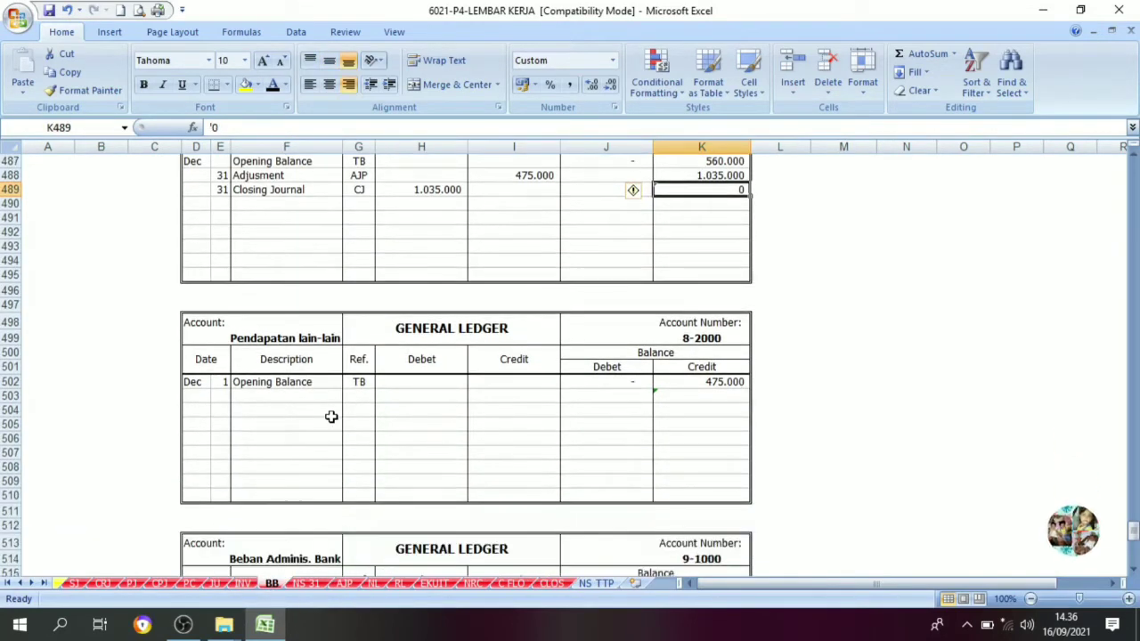
{"action": "left_click", "coordinate": [221, 395]}
{"action": "left_click", "coordinate": [267, 339]}
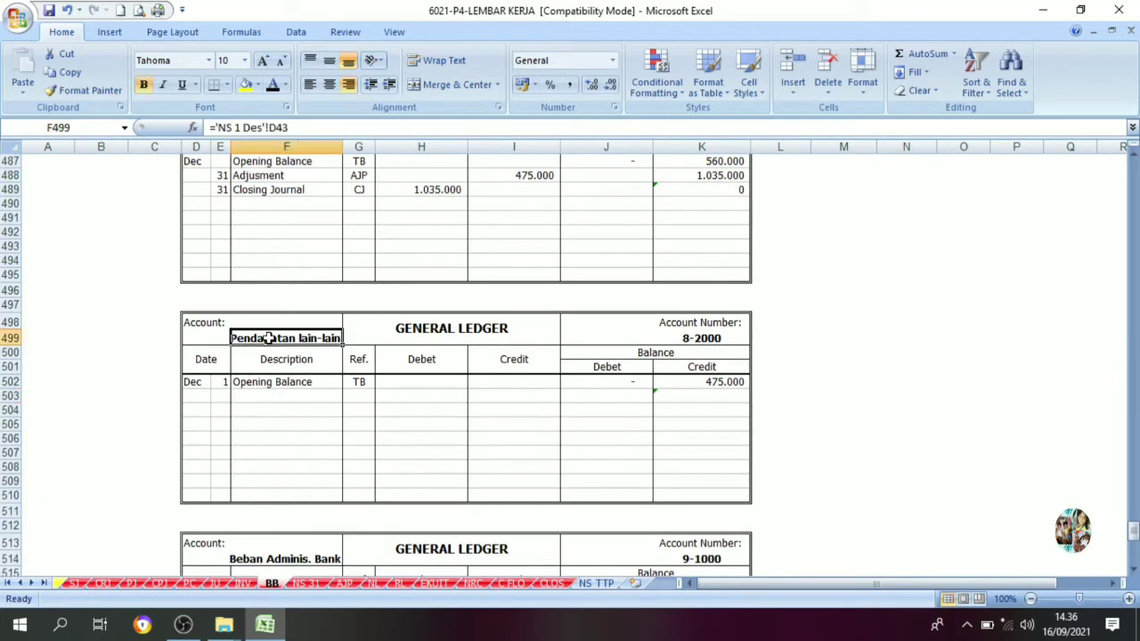
- Apply the Automatic font colour to the date 31, Closing Journal description and CJ reference in row 503 of the Pendapatan lain-lain ledger
{"action": "left_click", "coordinate": [223, 398]}
{"action": "left_click", "coordinate": [276, 84]}
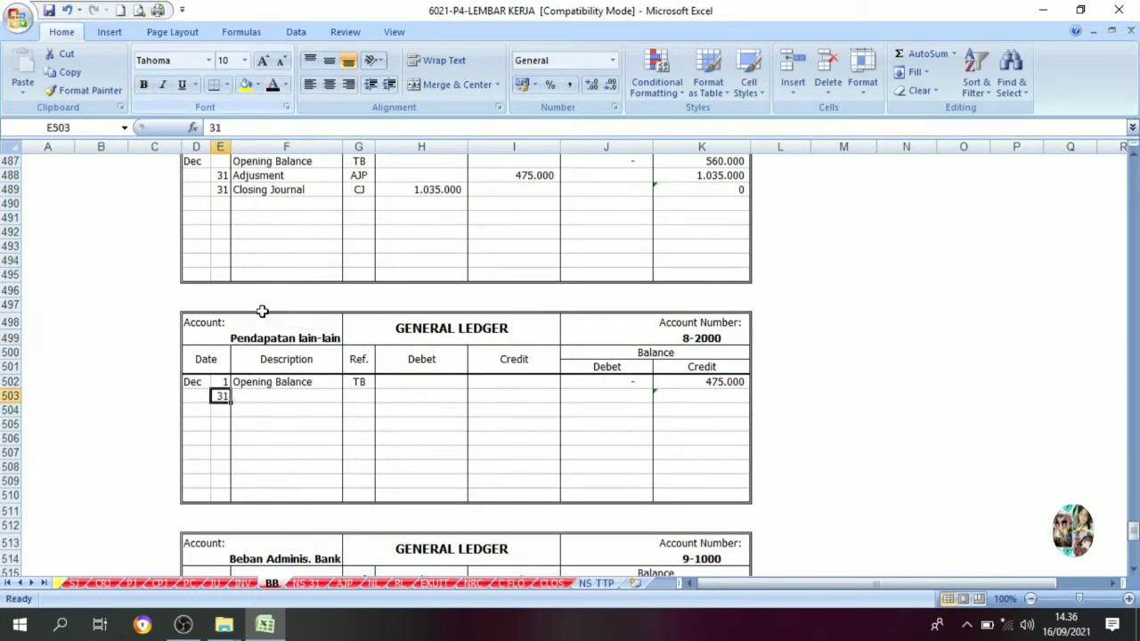
{"action": "left_click", "coordinate": [276, 399]}
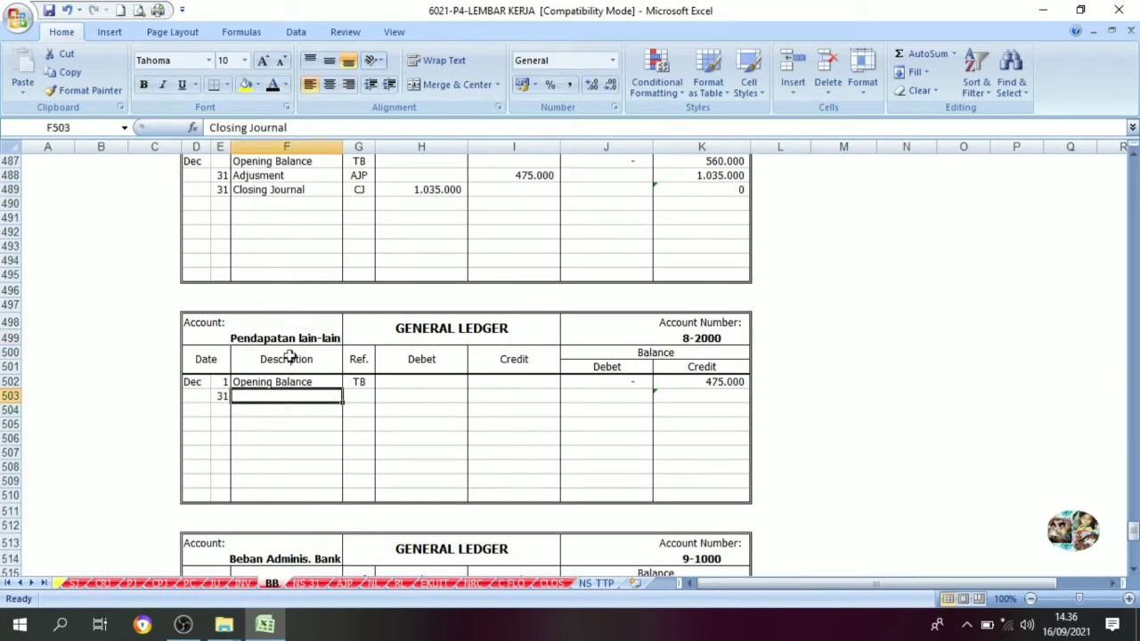
{"action": "left_click", "coordinate": [275, 84]}
{"action": "left_click", "coordinate": [350, 399]}
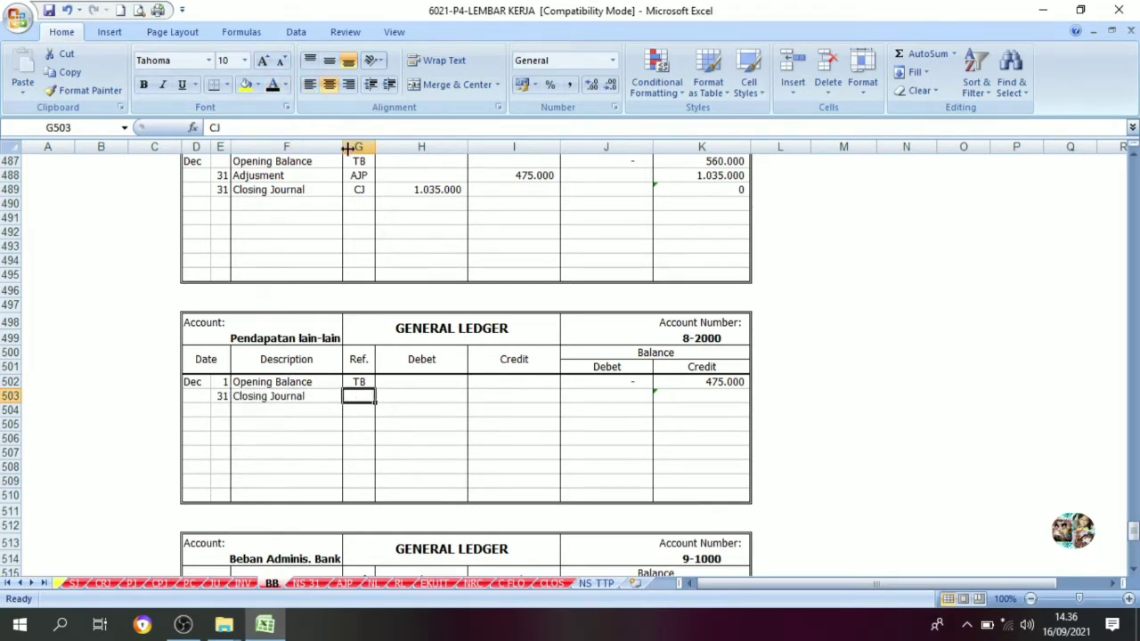
{"action": "left_click", "coordinate": [275, 90]}
- Check the Pendapatan lain-lain debit on the CLOS sheet and apply the Automatic font colour to the closing debit in H503 on the BB sheet
{"action": "left_click", "coordinate": [405, 399]}
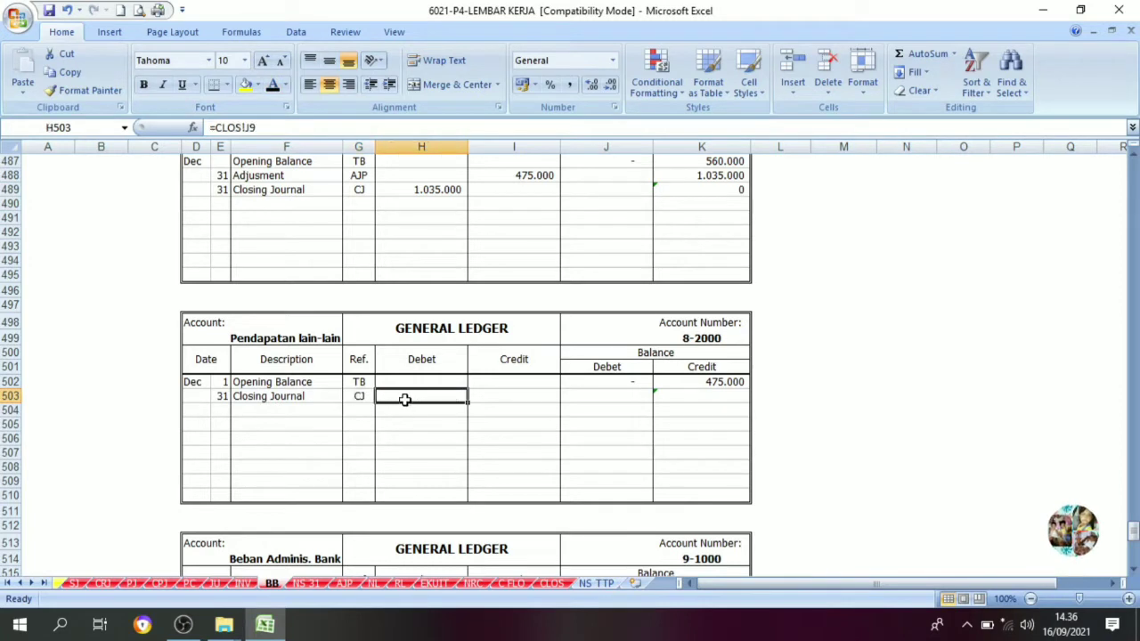
{"action": "left_click", "coordinate": [496, 399]}
{"action": "left_click", "coordinate": [417, 396]}
{"action": "left_click", "coordinate": [481, 396]}
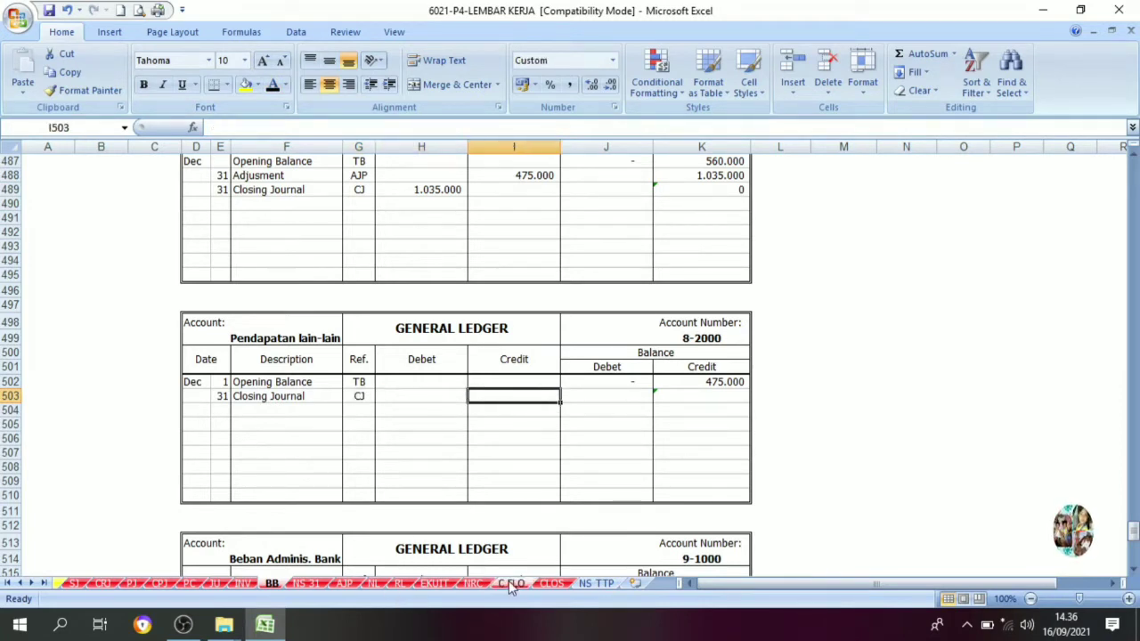
{"action": "left_click", "coordinate": [547, 585]}
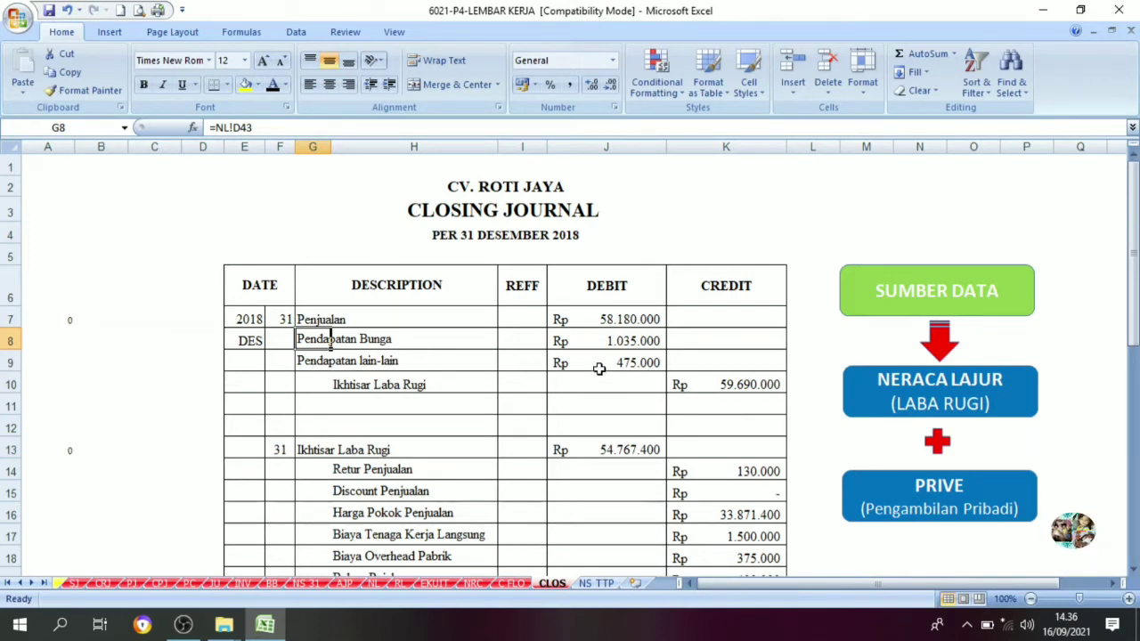
{"action": "left_click", "coordinate": [274, 586]}
{"action": "left_click", "coordinate": [407, 400]}
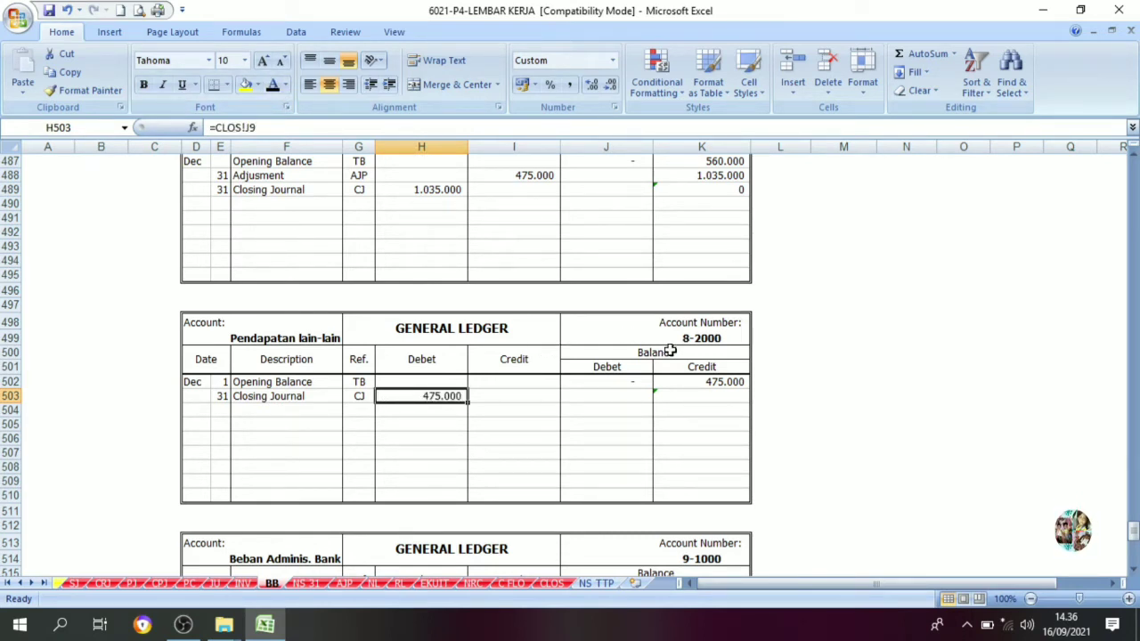
- Compare the Pendapatan lain-lain closing debit with the opening credit balance and apply the Automatic font colour to the closing credit balance in K503
{"action": "left_click", "coordinate": [620, 406]}
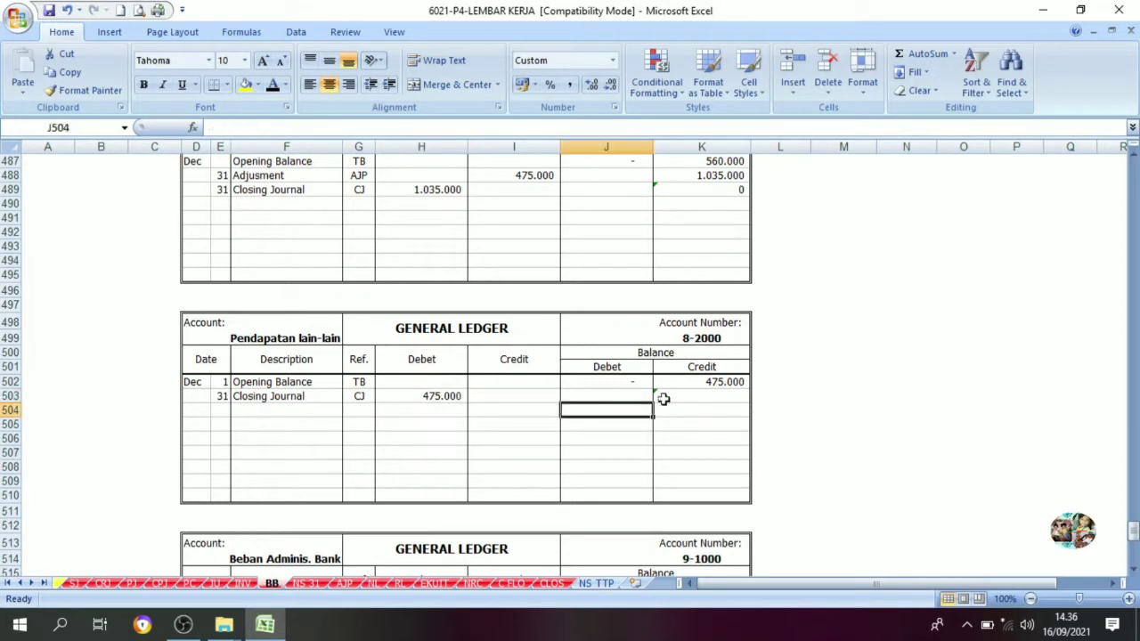
{"action": "left_click", "coordinate": [662, 399]}
{"action": "left_click", "coordinate": [623, 410]}
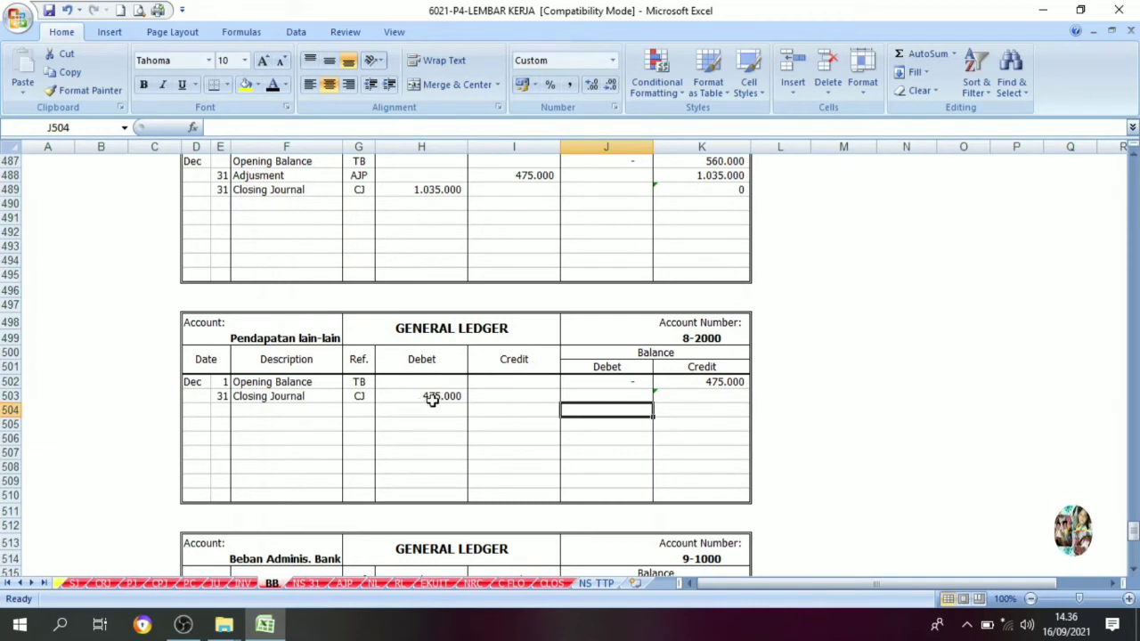
{"action": "key", "text": "ctrl+z"}
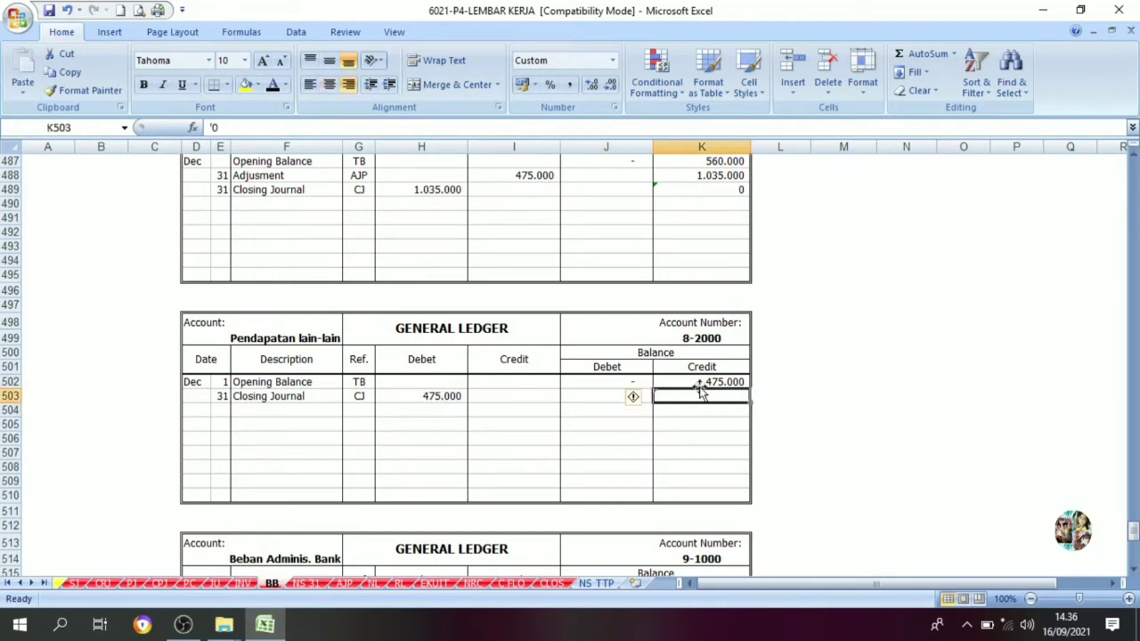
{"action": "key", "text": "ctrl+z"}
{"action": "left_click", "coordinate": [412, 392]}
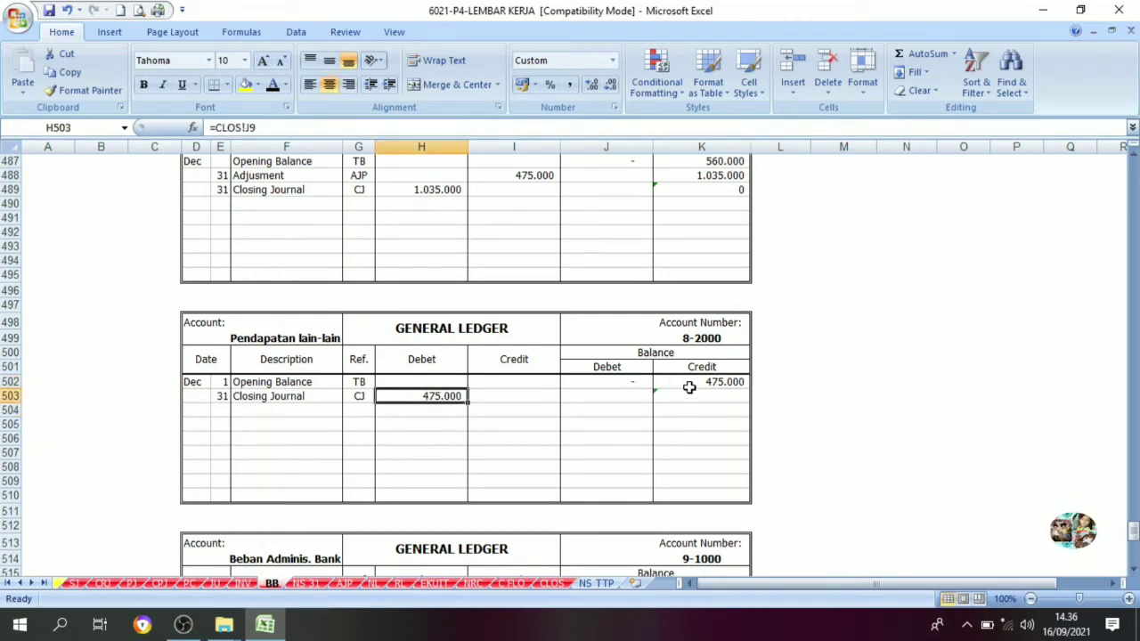
{"action": "left_click", "coordinate": [689, 387]}
{"action": "left_click", "coordinate": [432, 399]}
{"action": "left_click", "coordinate": [684, 393]}
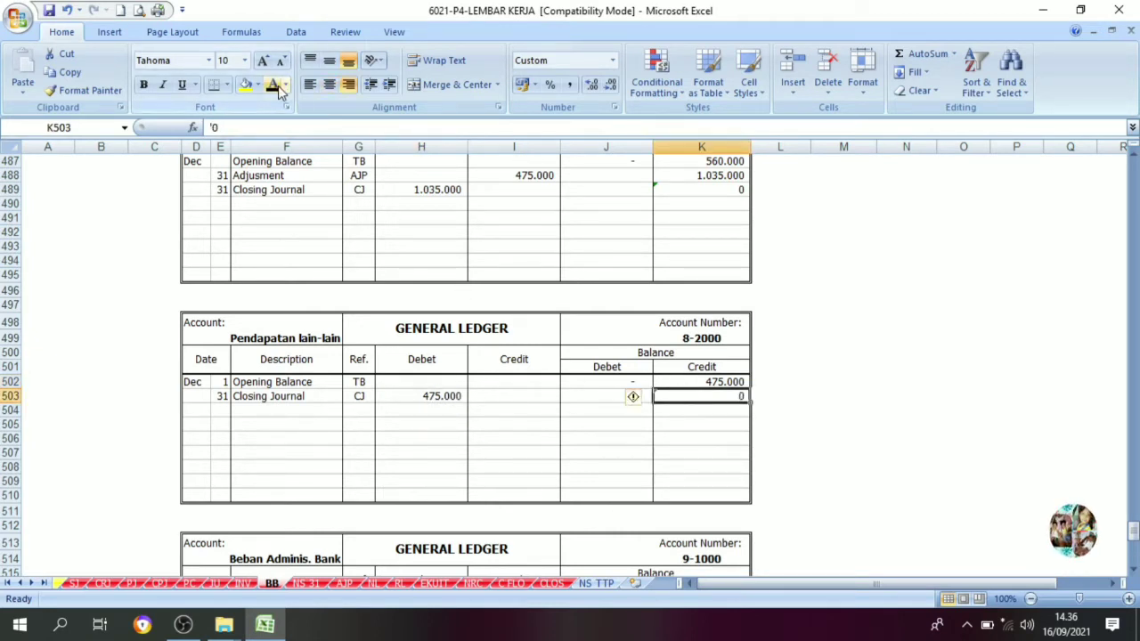
{"action": "left_click", "coordinate": [355, 496]}
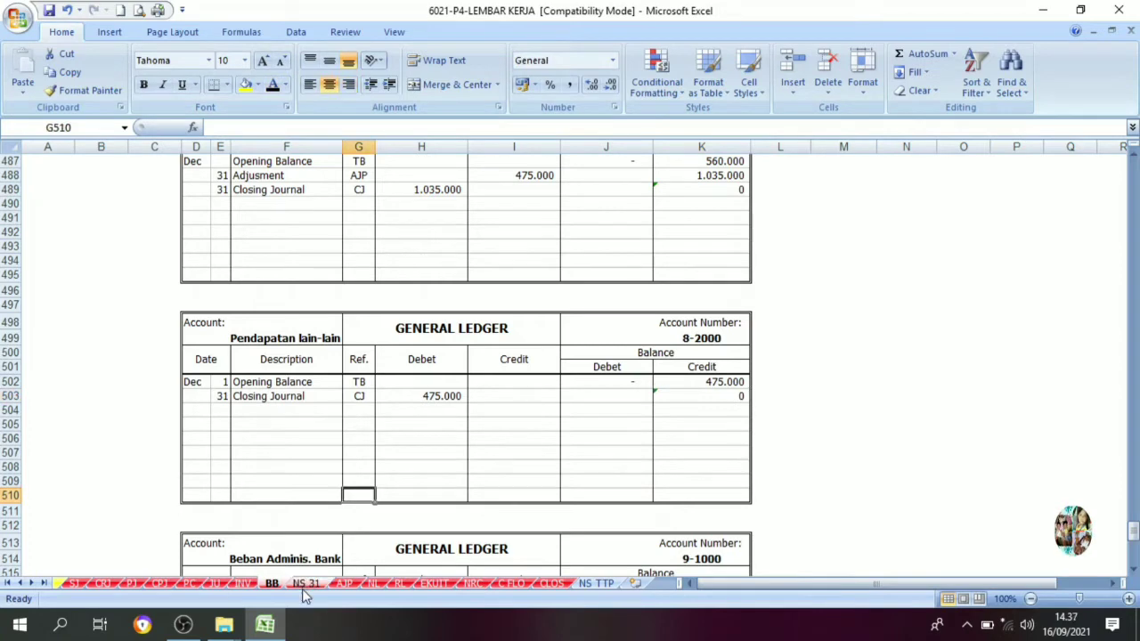
- Examine the Ikhtisar Laba Rugi credit entry in row 10 of the closing journal on the CLOS sheet
{"action": "left_click", "coordinate": [545, 585]}
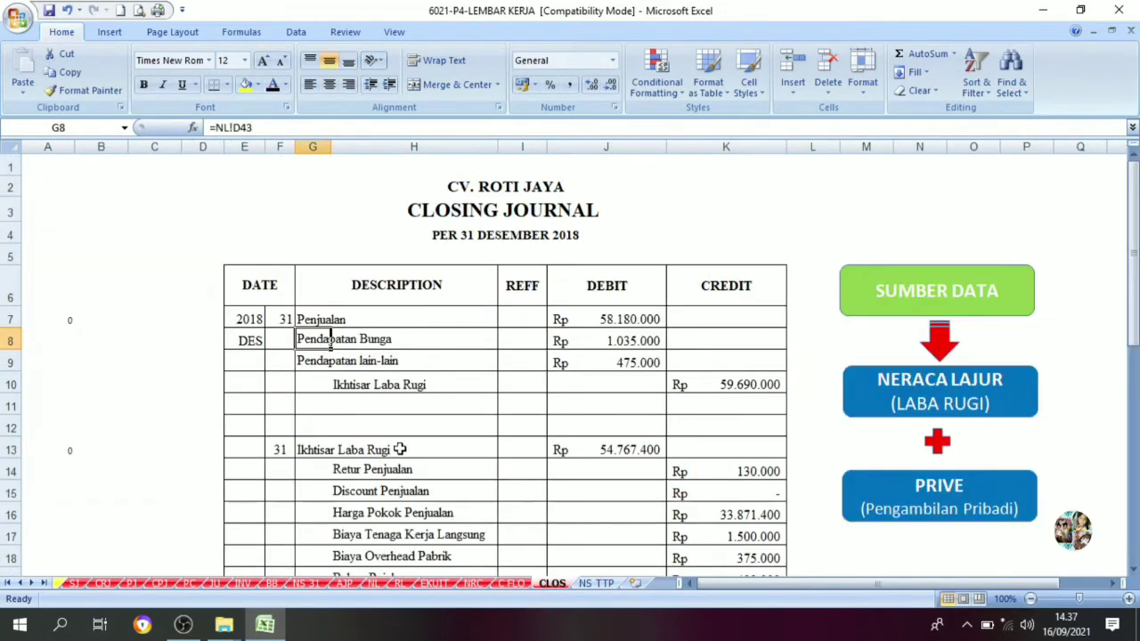
{"action": "scroll", "coordinate": [388, 398], "scroll_direction": "down", "scroll_amount": 2}
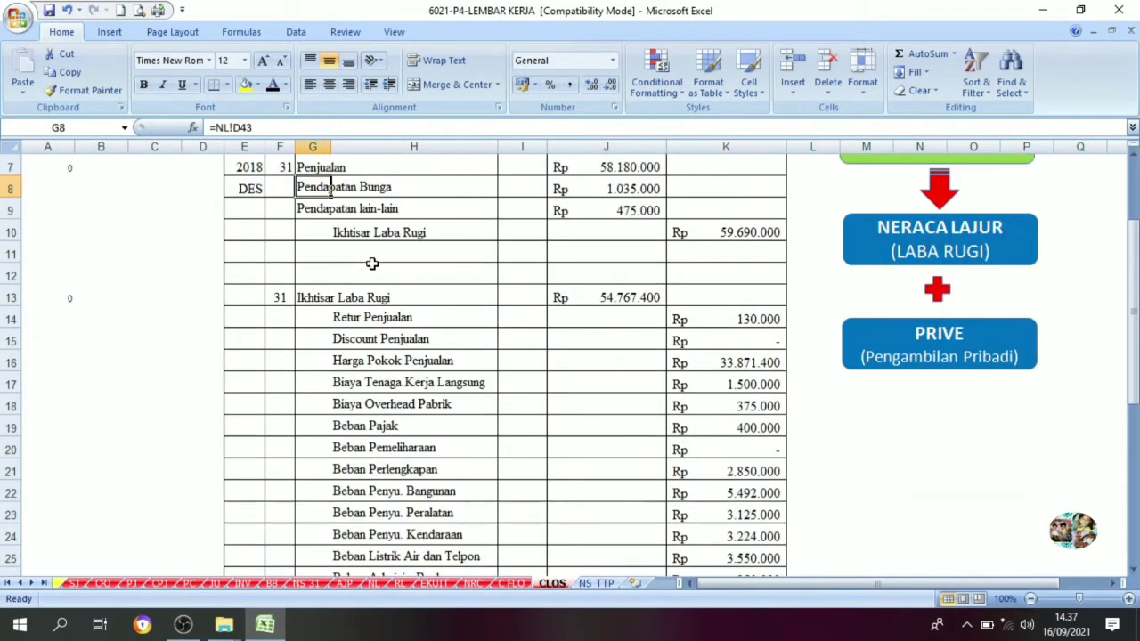
{"action": "left_click", "coordinate": [395, 233]}
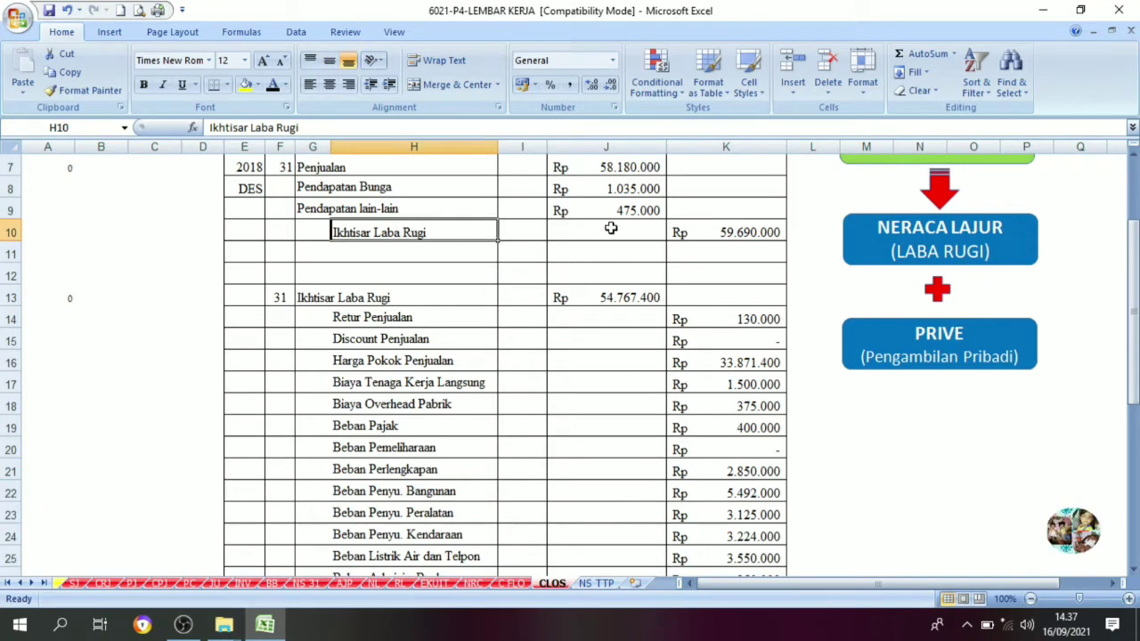
{"action": "scroll", "coordinate": [443, 255], "scroll_direction": "up", "scroll_amount": 2}
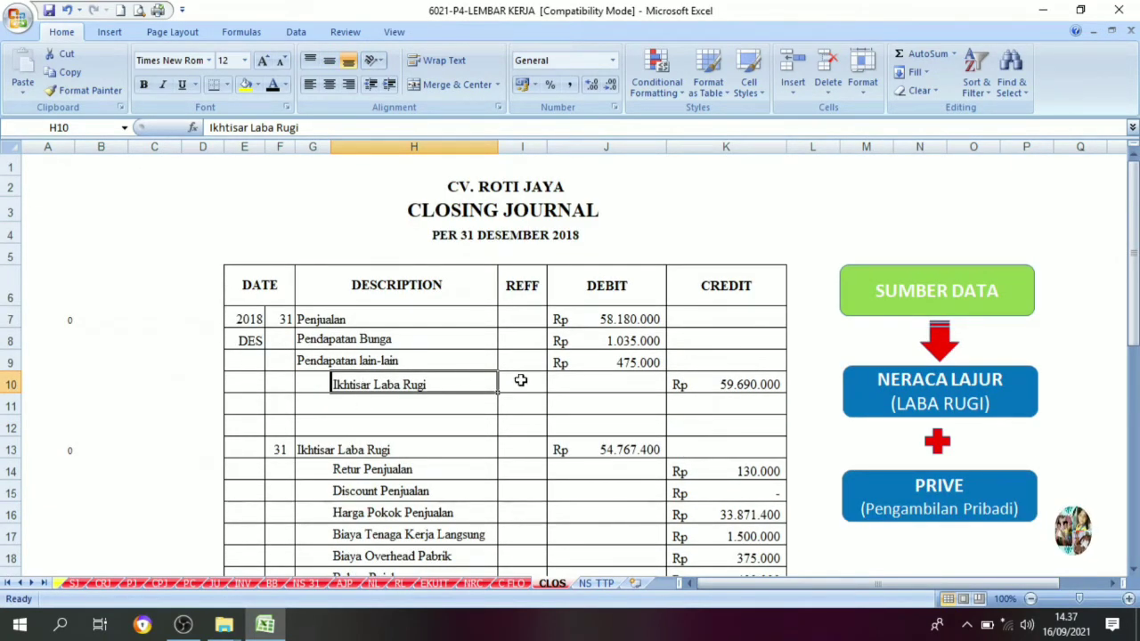
- Check the Ikhtisar Laba Rugi credit in K10 on the CLOS sheet and locate the Ikhtisar Laba Rugi ledger on the BB sheet
{"action": "left_click", "coordinate": [728, 383]}
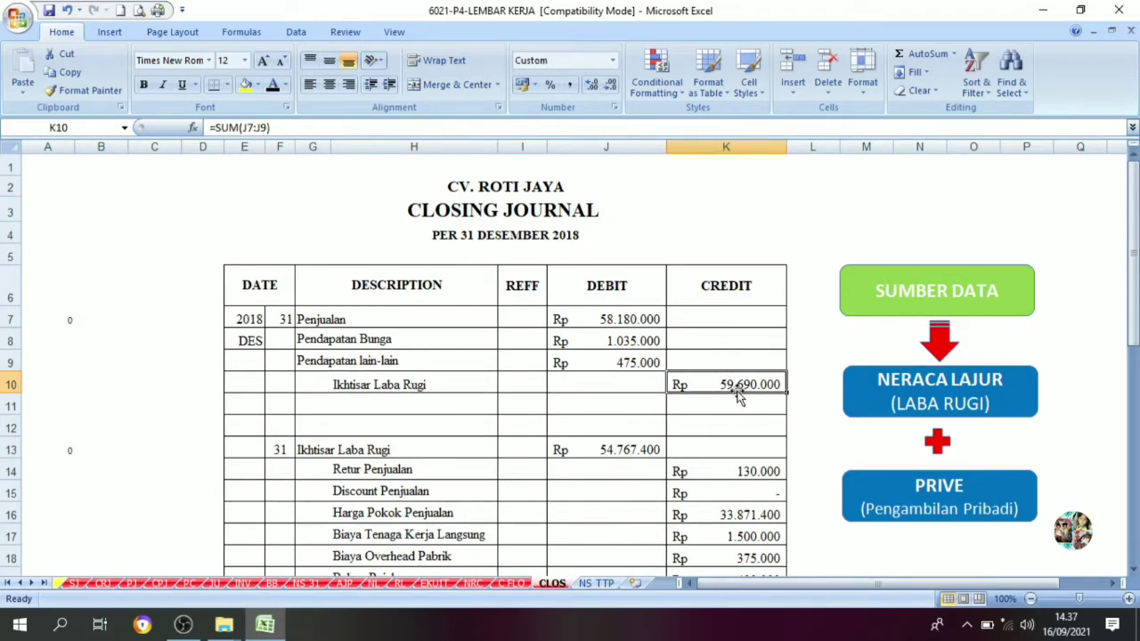
{"action": "left_click", "coordinate": [272, 584]}
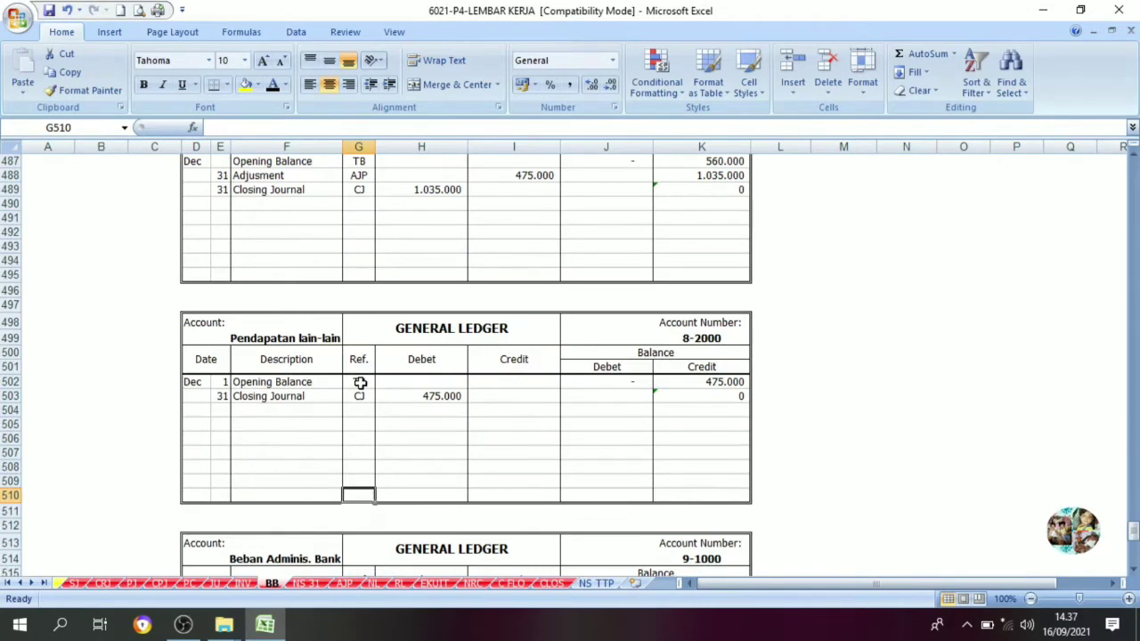
{"action": "scroll", "coordinate": [361, 405], "scroll_direction": "down", "scroll_amount": 2}
{"action": "scroll", "coordinate": [371, 373], "scroll_direction": "down", "scroll_amount": 8}
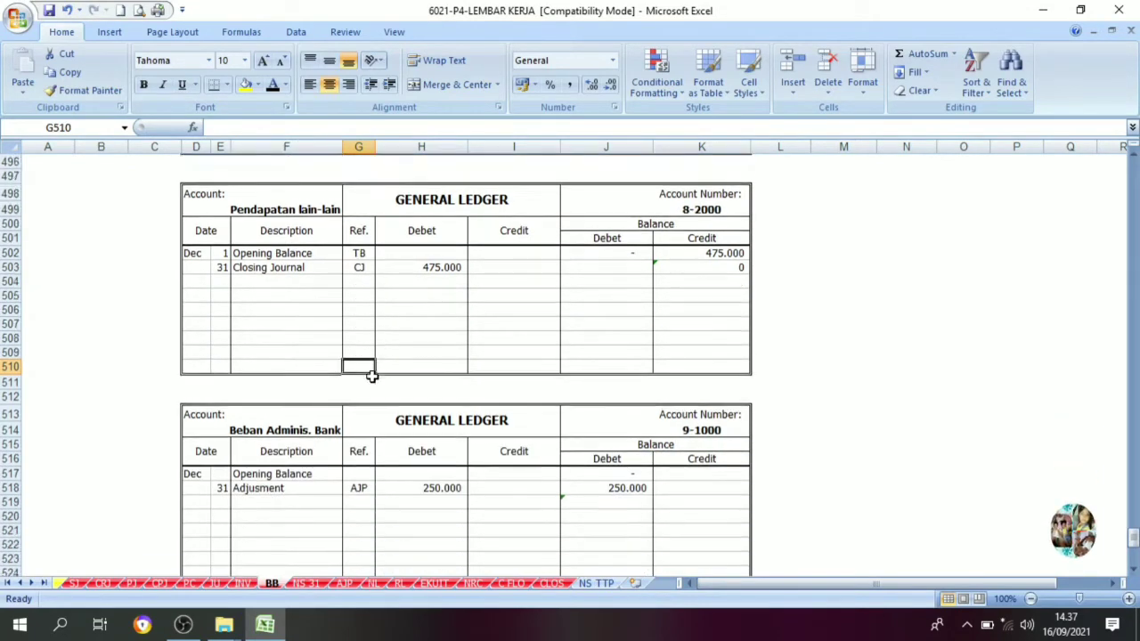
{"action": "scroll", "coordinate": [373, 389], "scroll_direction": "down", "scroll_amount": 2}
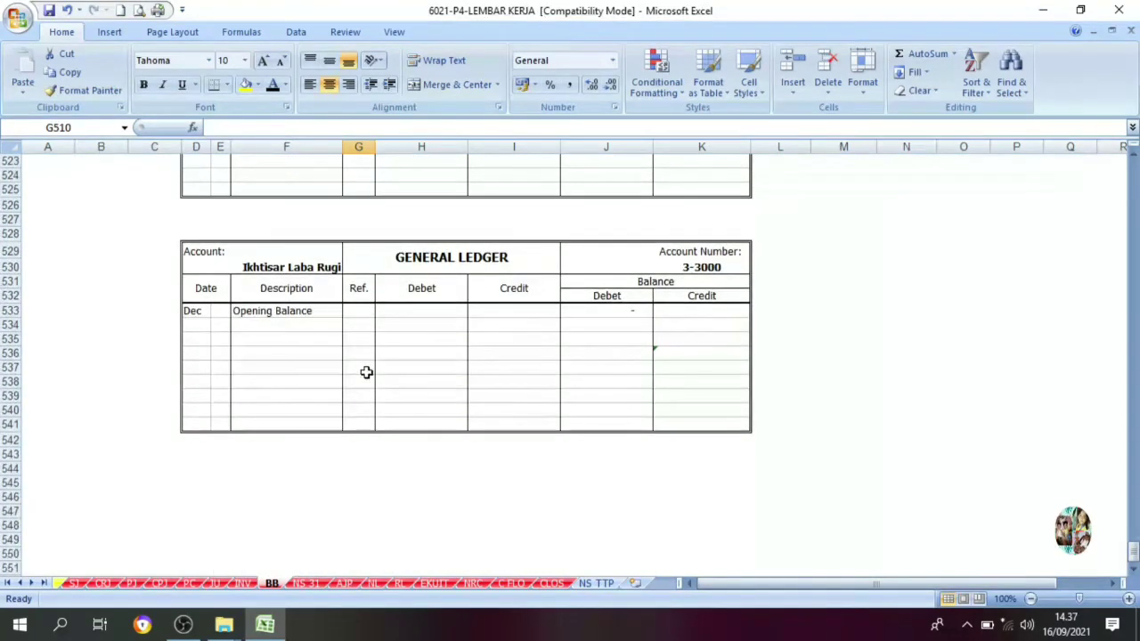
{"action": "left_click", "coordinate": [271, 265]}
{"action": "left_click", "coordinate": [290, 342]}
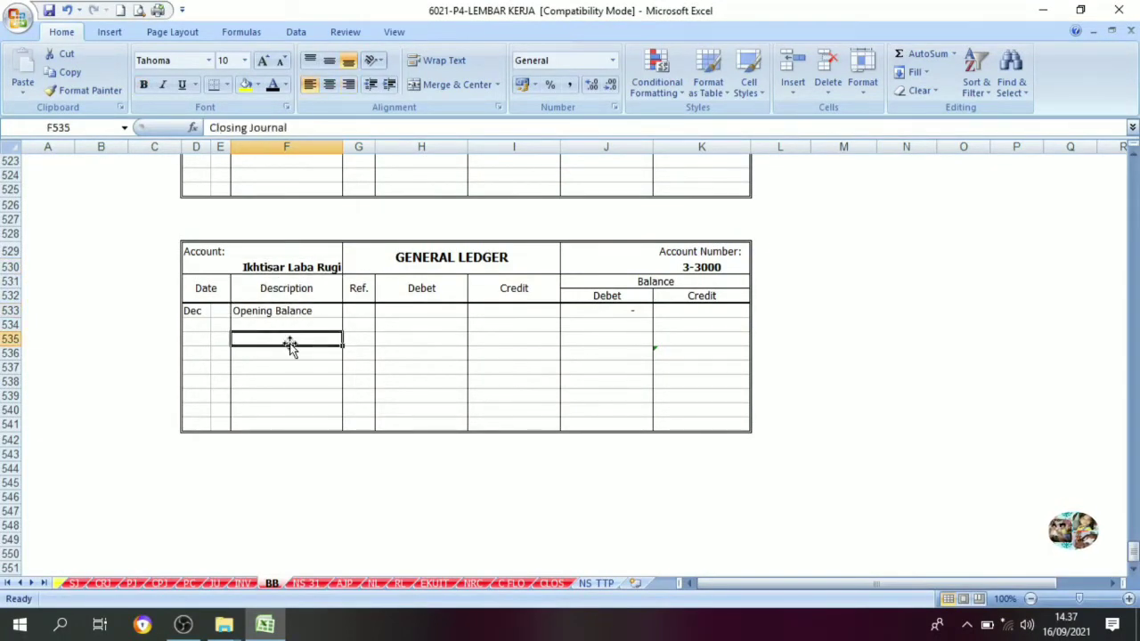
{"action": "left_click", "coordinate": [220, 267]}
{"action": "left_click", "coordinate": [204, 264]}
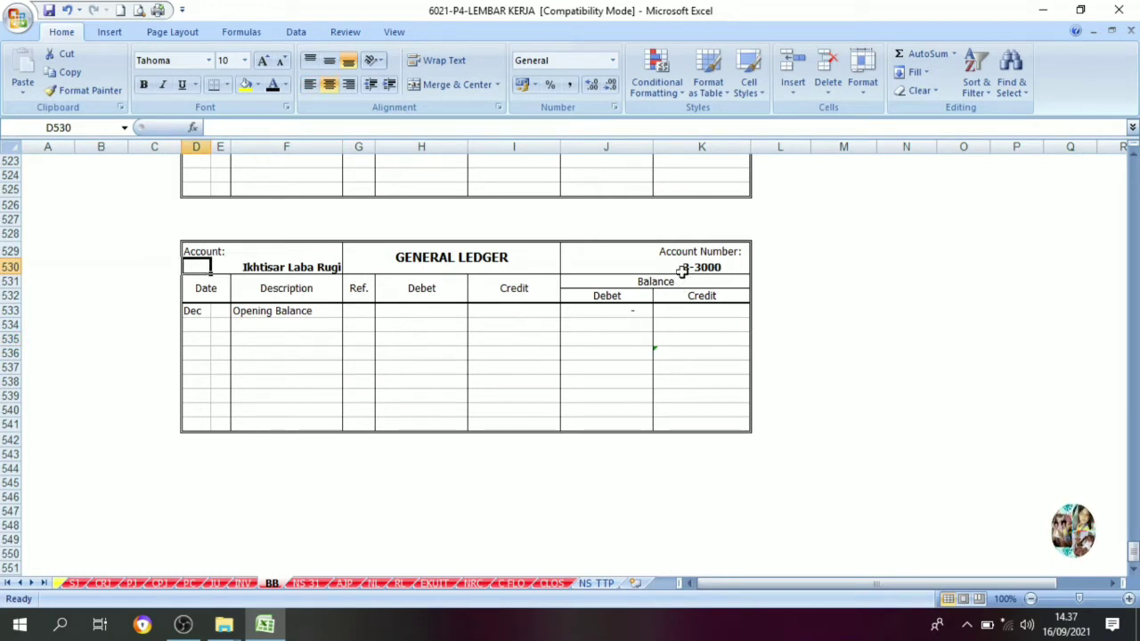
- Look back through the earlier ledgers on the BB sheet and examine the Prive ledger's account heading
{"action": "scroll", "coordinate": [627, 260], "scroll_direction": "up", "scroll_amount": 1}
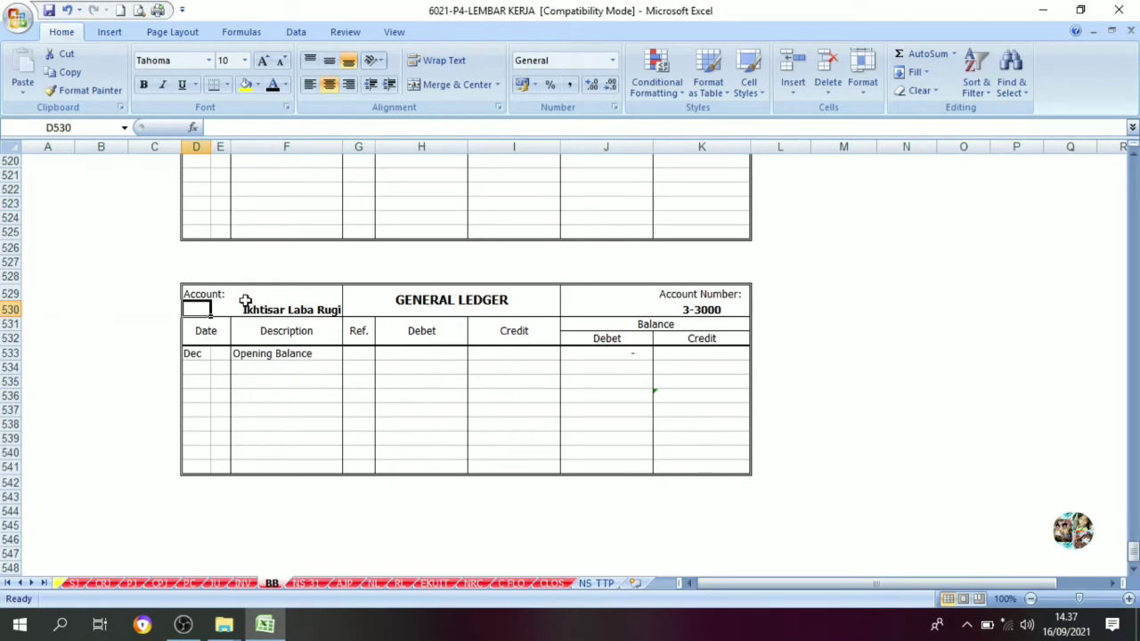
{"action": "scroll", "coordinate": [245, 301], "scroll_direction": "down", "scroll_amount": 15}
{"action": "scroll", "coordinate": [244, 294], "scroll_direction": "up", "scroll_amount": 10}
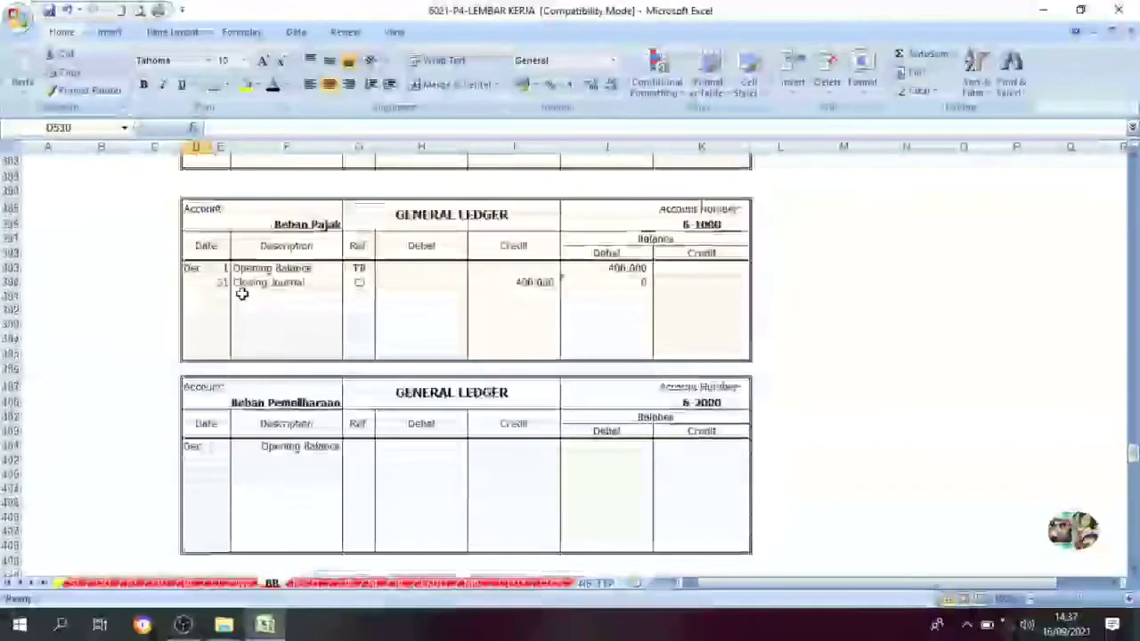
{"action": "scroll", "coordinate": [241, 294], "scroll_direction": "up", "scroll_amount": 15}
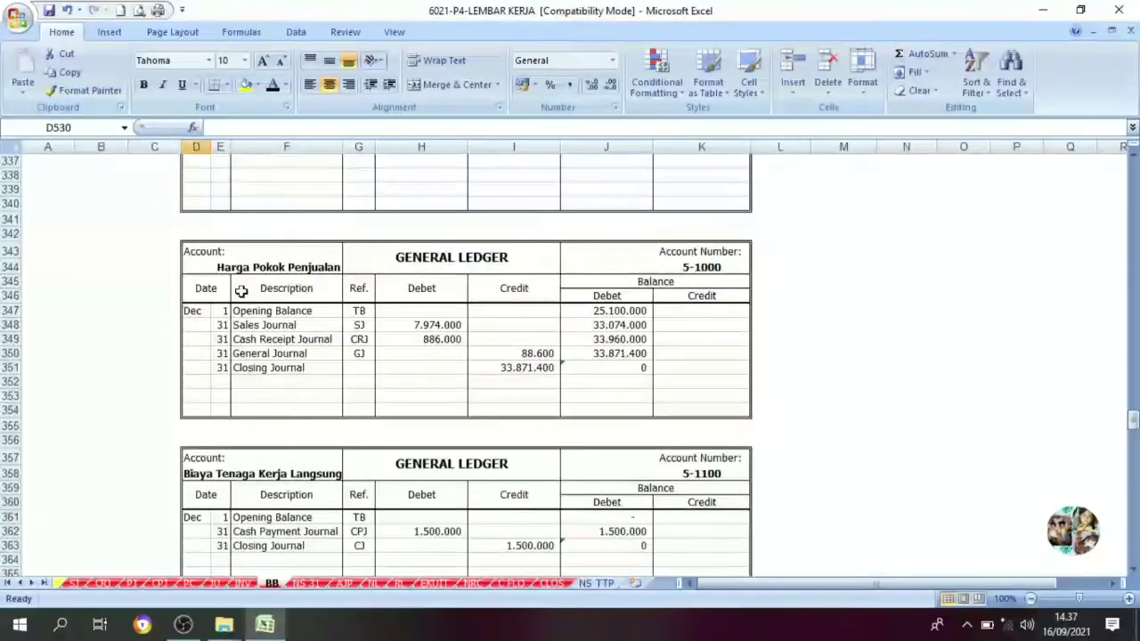
{"action": "scroll", "coordinate": [240, 291], "scroll_direction": "up", "scroll_amount": 20}
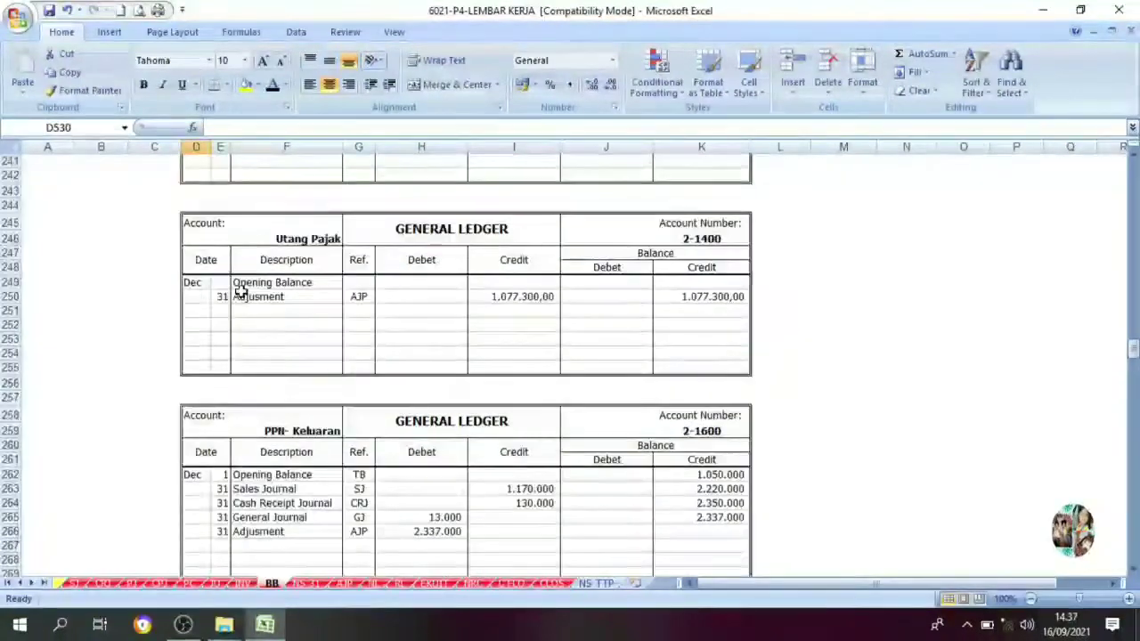
{"action": "scroll", "coordinate": [240, 292], "scroll_direction": "down", "scroll_amount": 13}
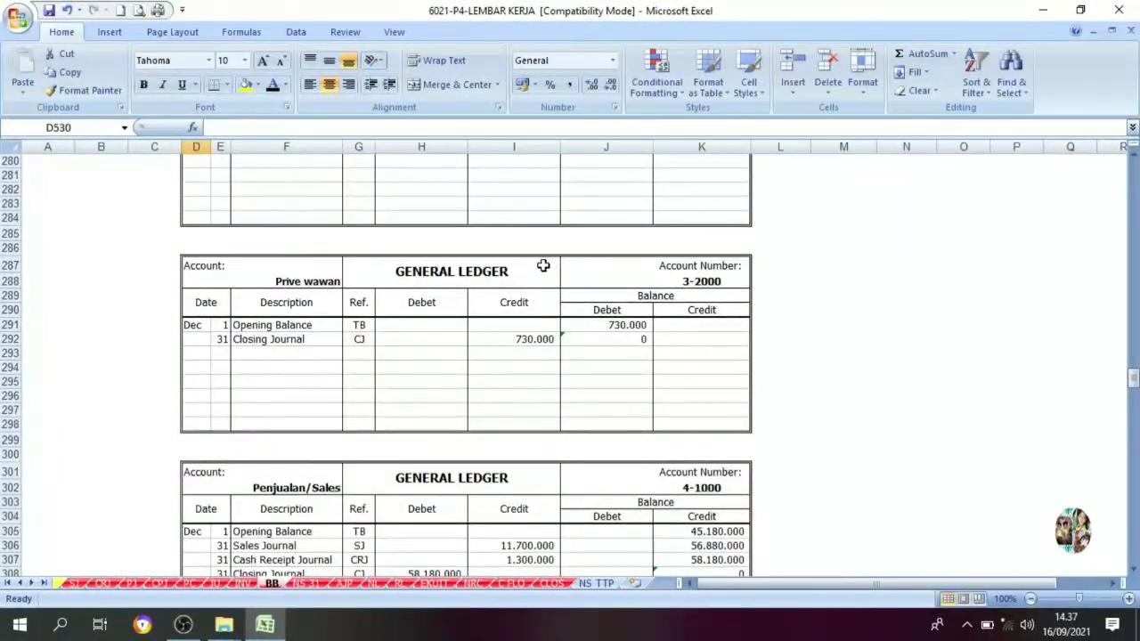
{"action": "left_click", "coordinate": [543, 265]}
{"action": "left_click", "coordinate": [187, 280]}
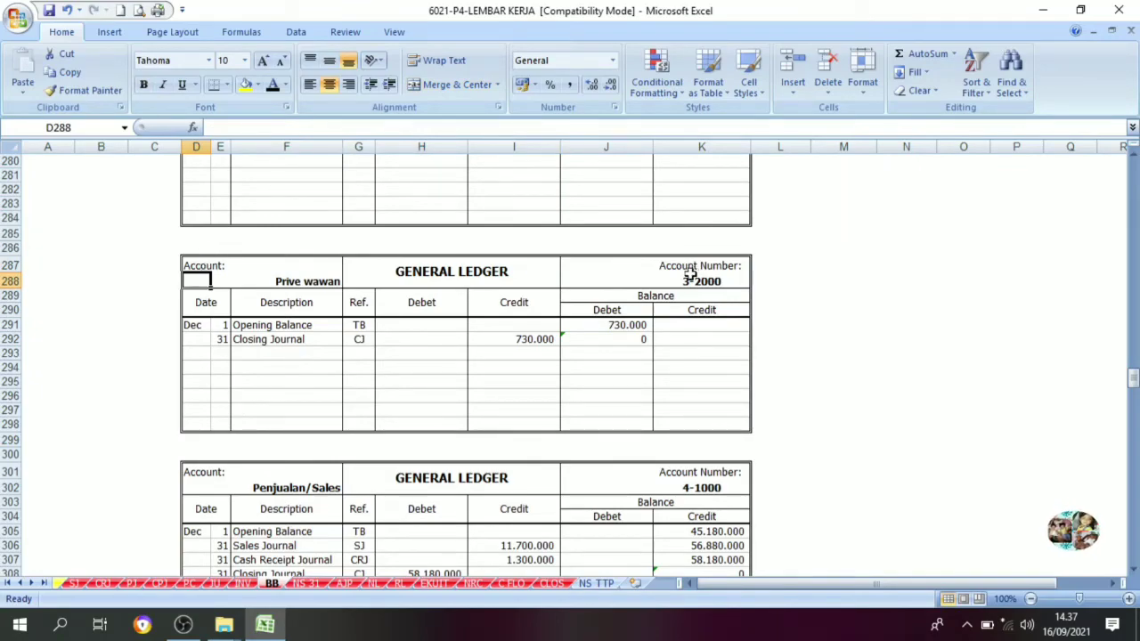
- Return to the Ikhtisar Laba Rugi ledger at the end of the BB sheet and check its account name and number
{"action": "left_click_drag", "start_coordinate": [1134, 379], "coordinate": [1134, 496]}
{"action": "scroll", "coordinate": [683, 424], "scroll_direction": "down", "scroll_amount": 20}
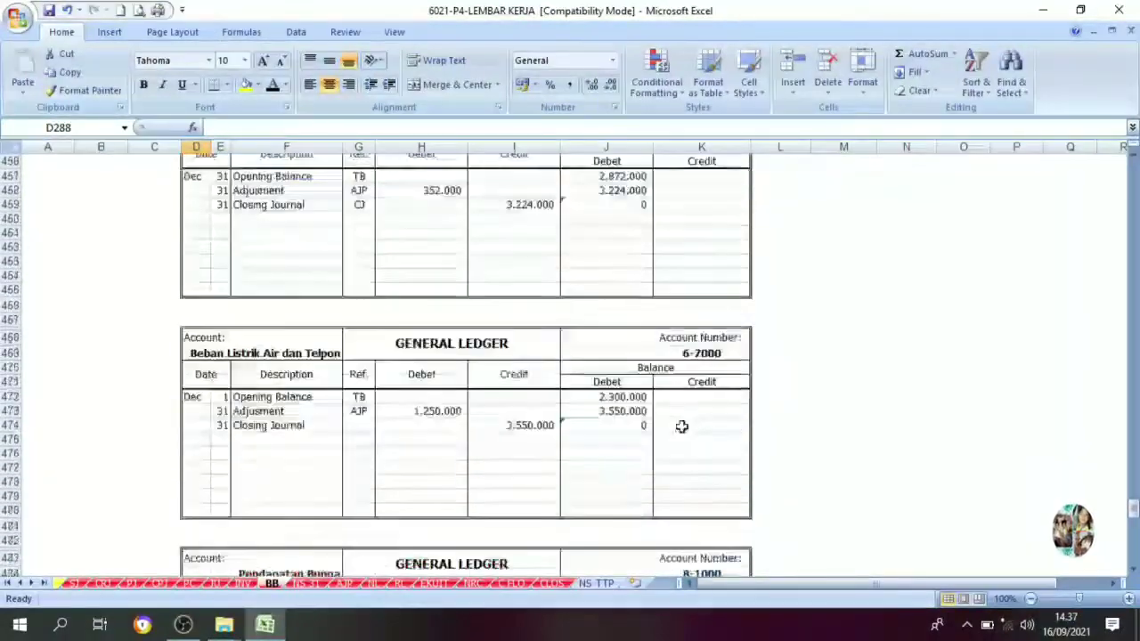
{"action": "scroll", "coordinate": [658, 409], "scroll_direction": "down", "scroll_amount": 4}
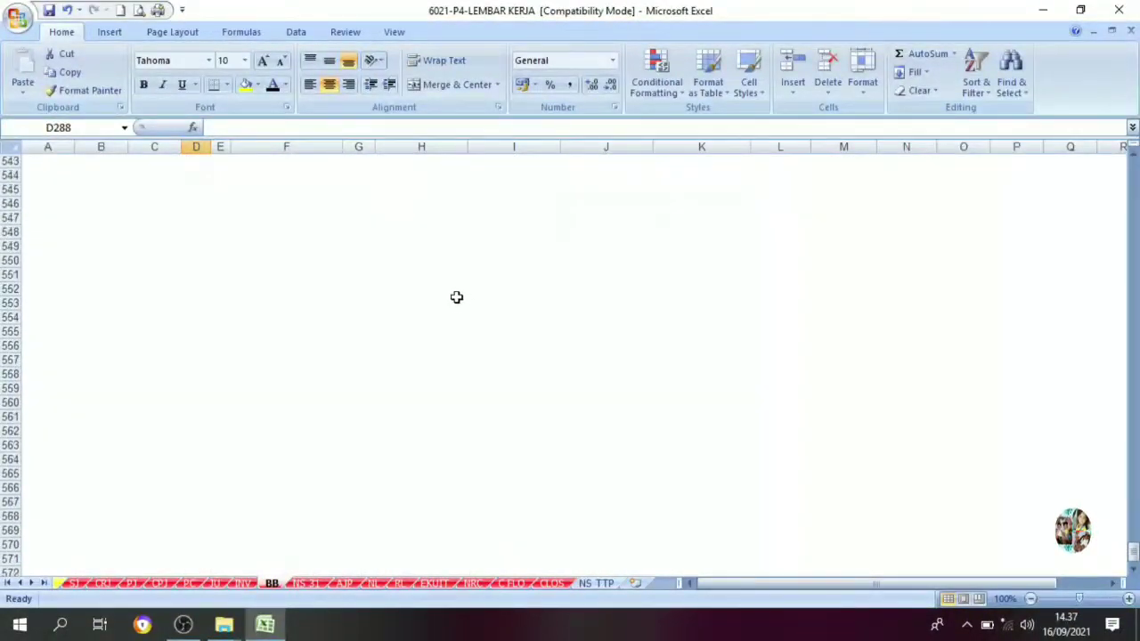
{"action": "scroll", "coordinate": [456, 300], "scroll_direction": "up", "scroll_amount": 11}
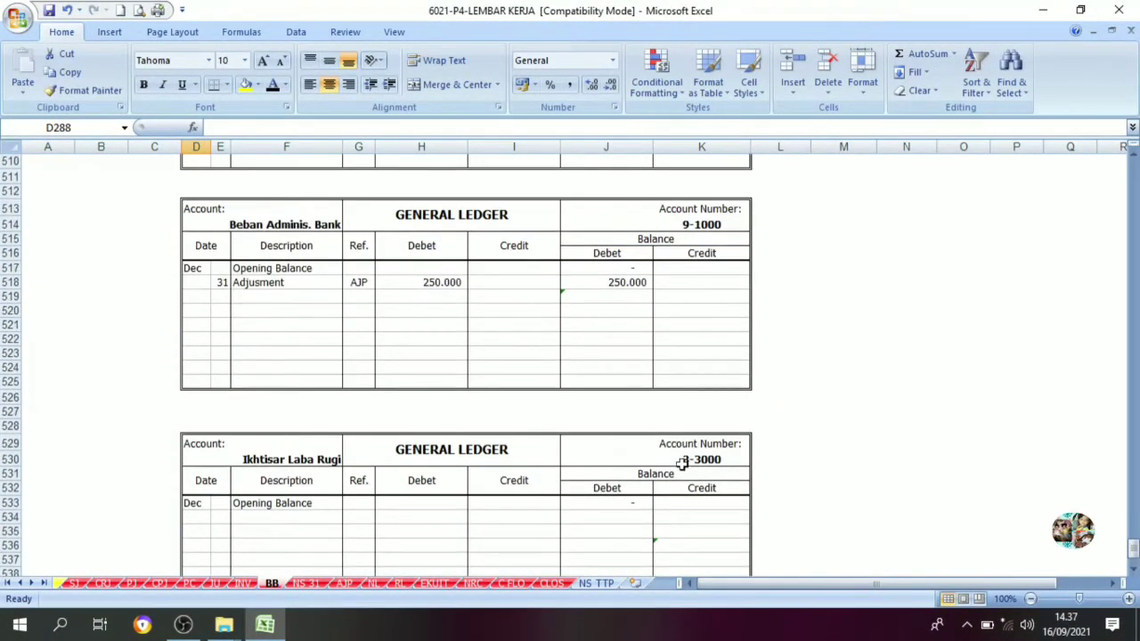
{"action": "left_click", "coordinate": [682, 463]}
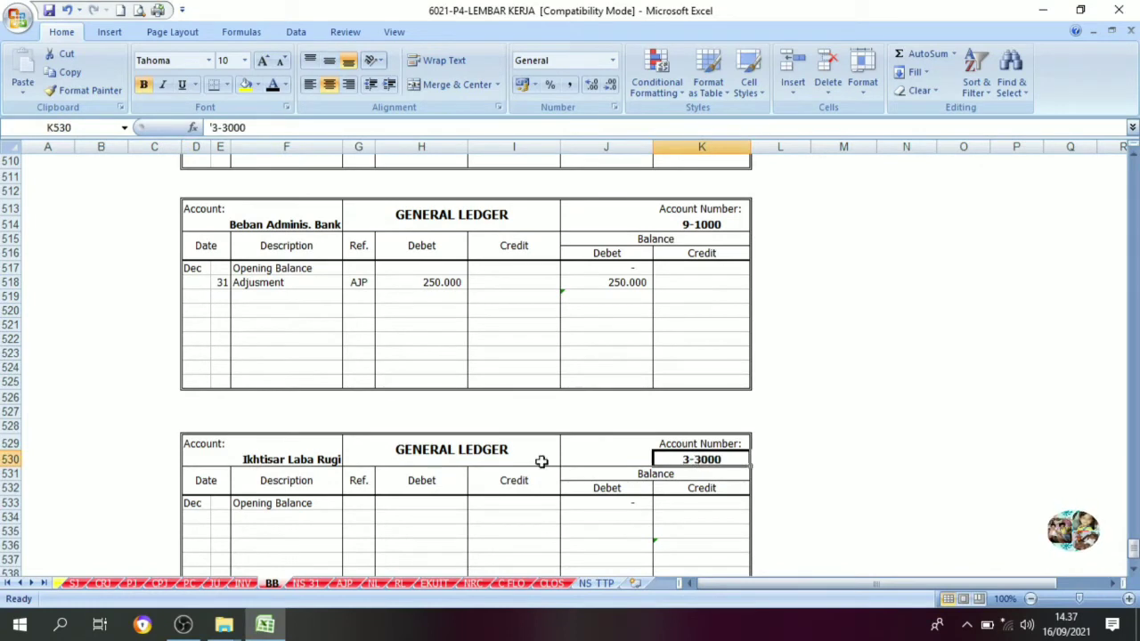
{"action": "scroll", "coordinate": [537, 469], "scroll_direction": "down", "scroll_amount": 2}
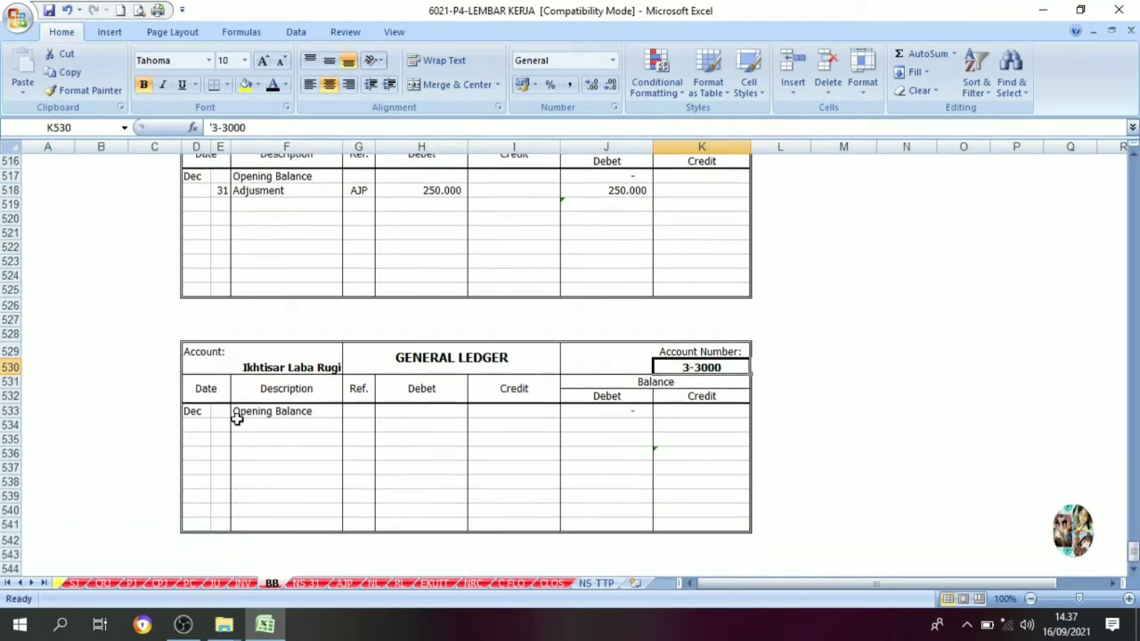
{"action": "left_click", "coordinate": [320, 368]}
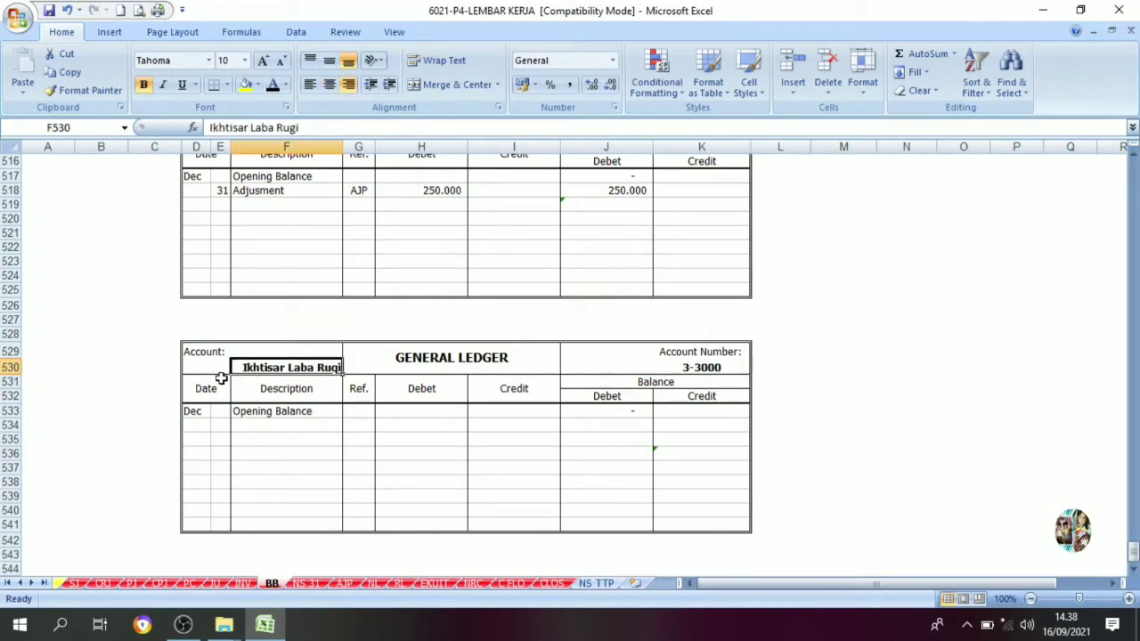
{"action": "left_click", "coordinate": [194, 352]}
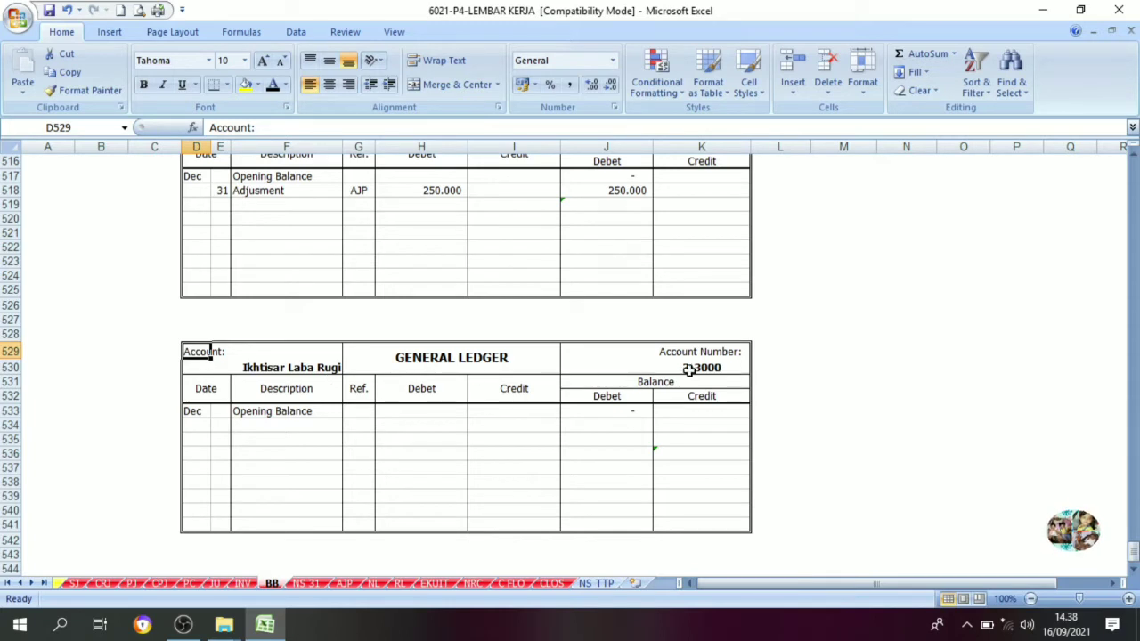
- Apply the Automatic font colour to the date 31, Closing Journal description and CJ reference in row 534 of the Ikhtisar Laba Rugi ledger
{"action": "left_click", "coordinate": [219, 428]}
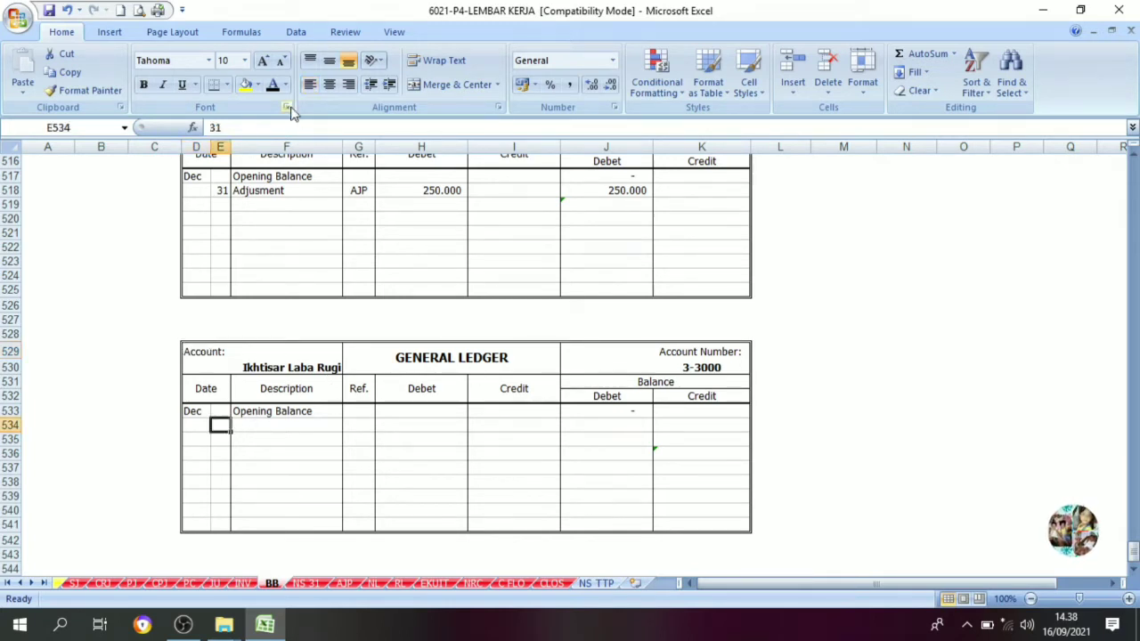
{"action": "left_click", "coordinate": [280, 425]}
{"action": "type", "text": "Closing Journal"}
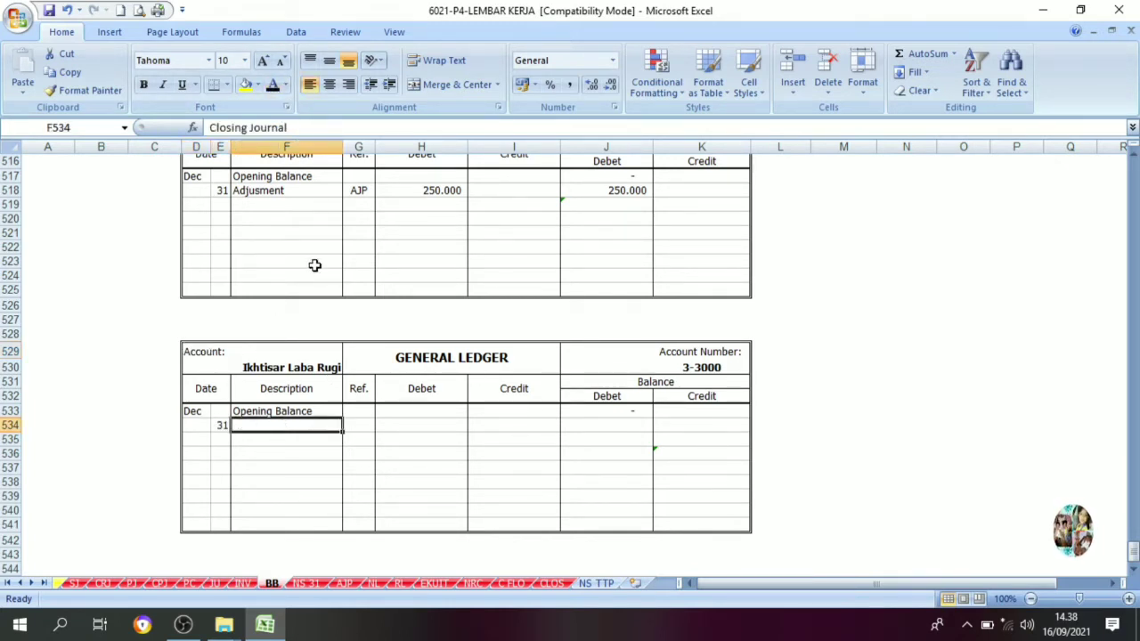
{"action": "left_click", "coordinate": [363, 426]}
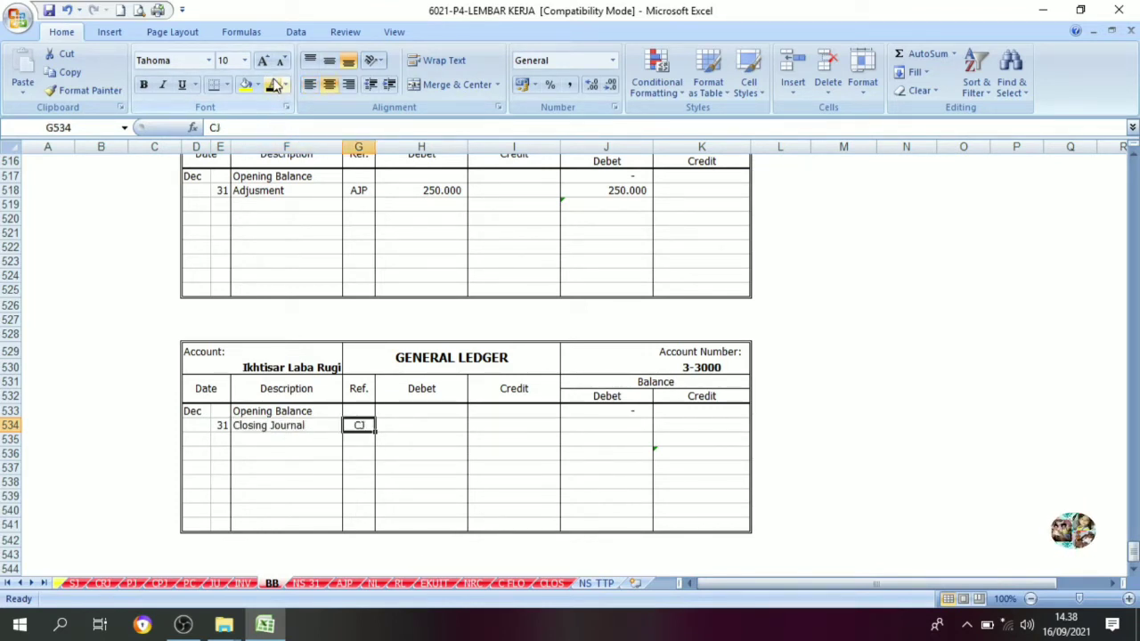
- Recheck the Ikhtisar Laba Rugi credit on the CLOS sheet and apply the Automatic font colour to the closing credit in I534 on the BB sheet
{"action": "left_click", "coordinate": [441, 428]}
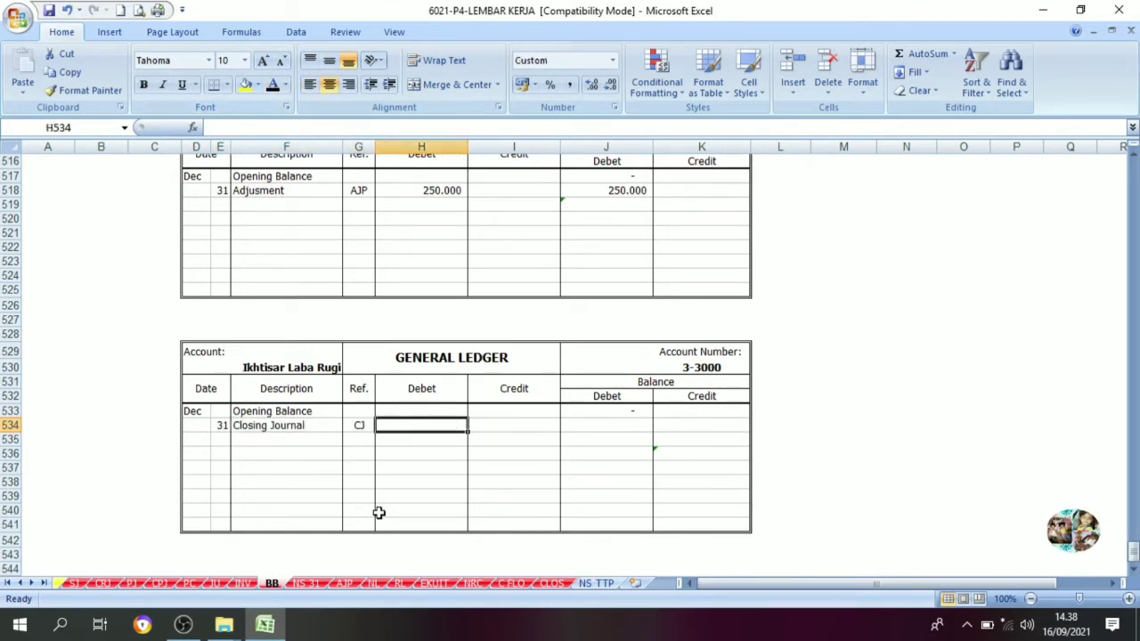
{"action": "left_click", "coordinate": [550, 583]}
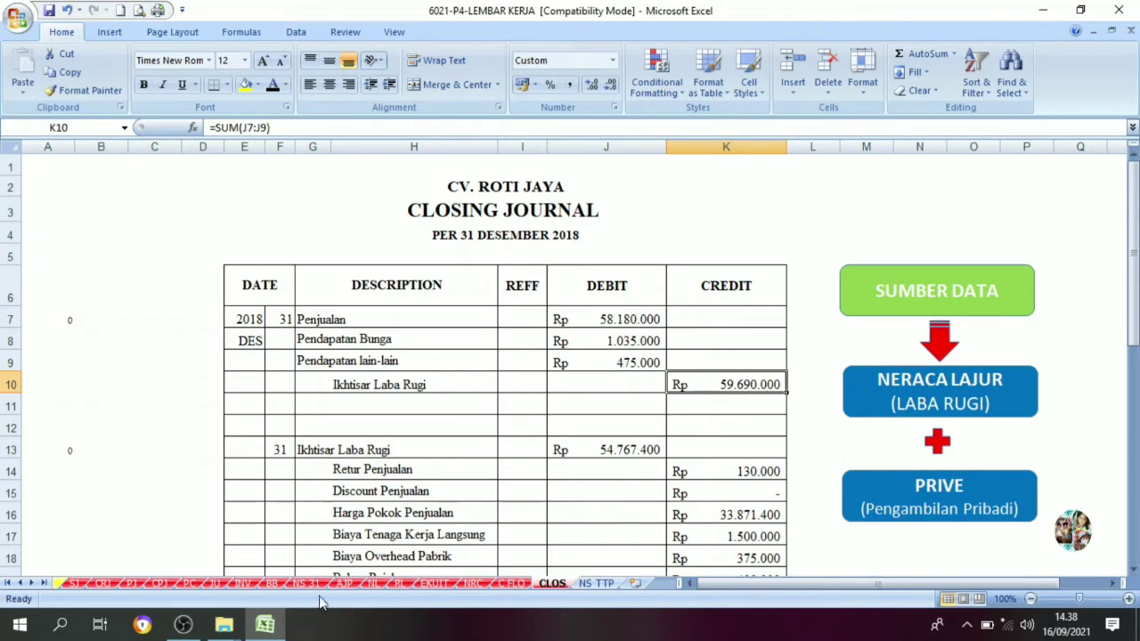
{"action": "left_click", "coordinate": [272, 583]}
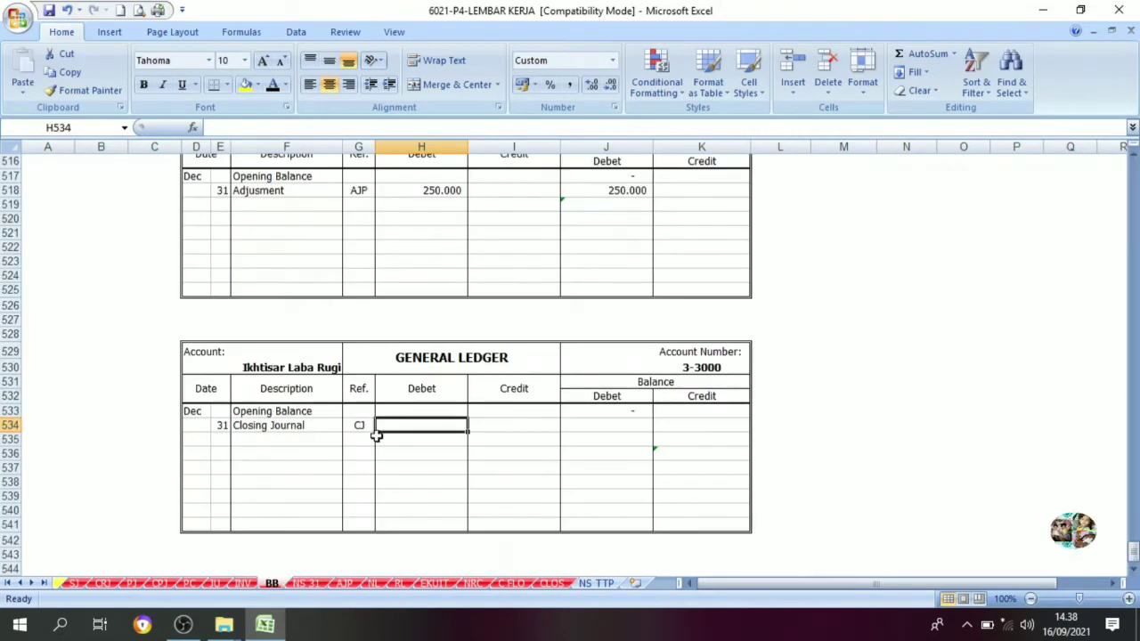
{"action": "left_click", "coordinate": [497, 426]}
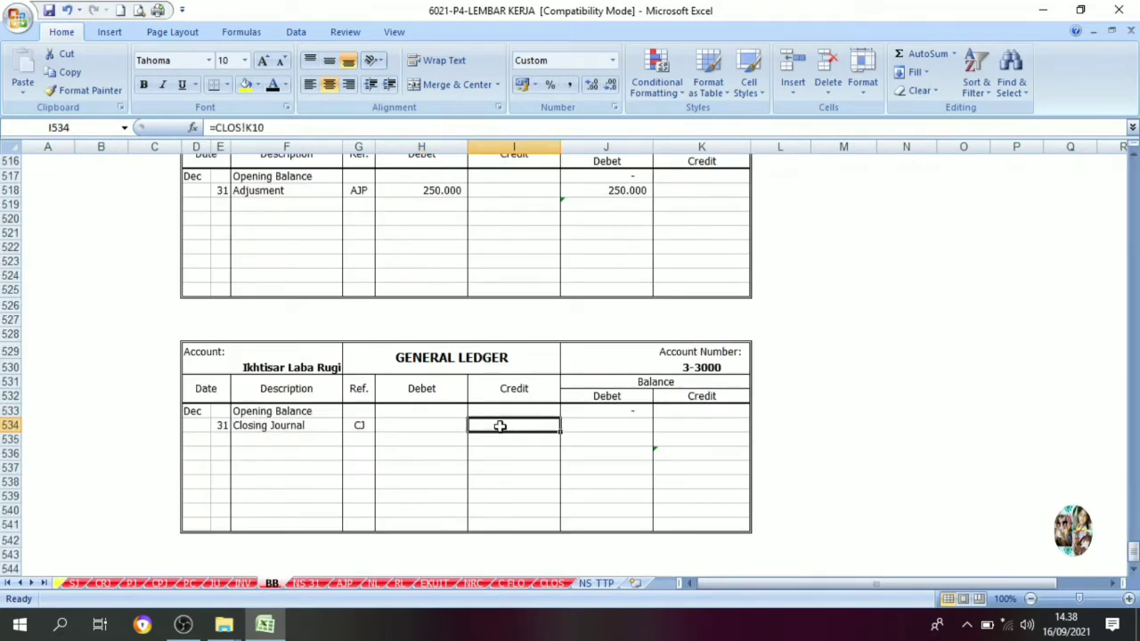
{"action": "left_click", "coordinate": [272, 85]}
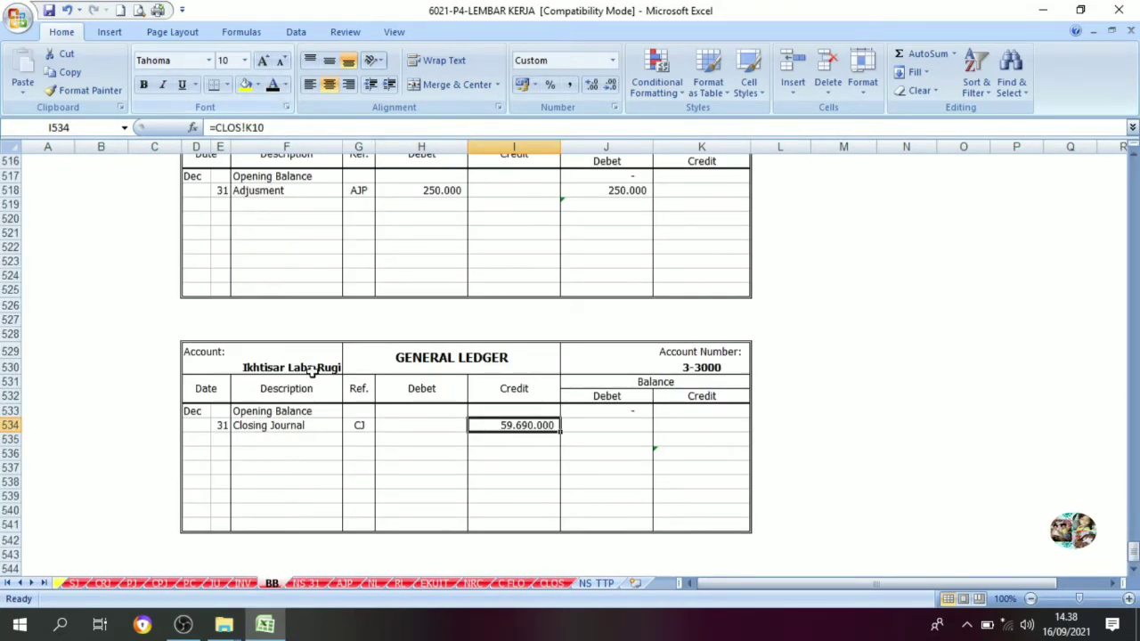
- Compare the Ikhtisar Laba Rugi opening balance with the closing credit and apply the Automatic font colour to the credit balance in K534
{"action": "left_click", "coordinate": [656, 381]}
{"action": "left_click", "coordinate": [611, 425]}
{"action": "left_click", "coordinate": [668, 415]}
{"action": "key", "text": "Left"}
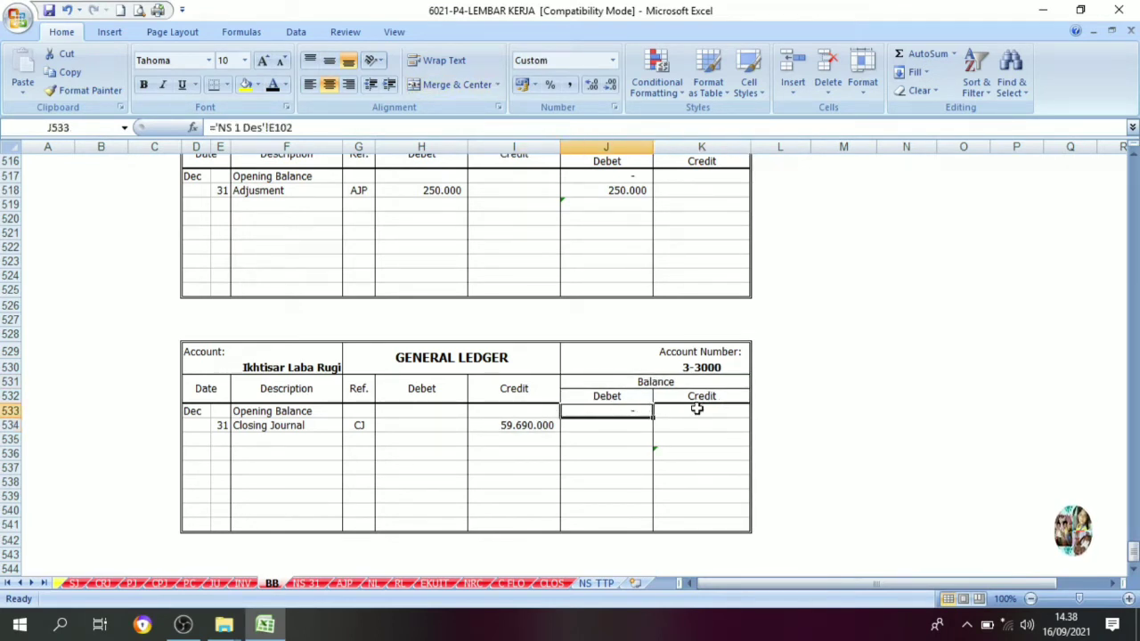
{"action": "left_click", "coordinate": [508, 425]}
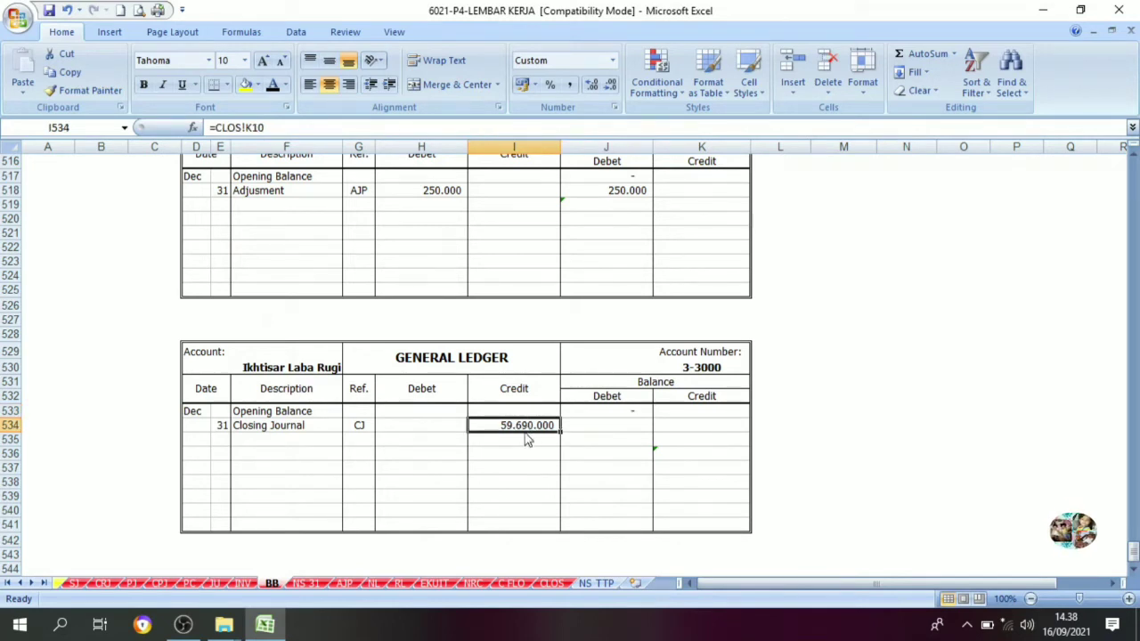
{"action": "left_click", "coordinate": [698, 425]}
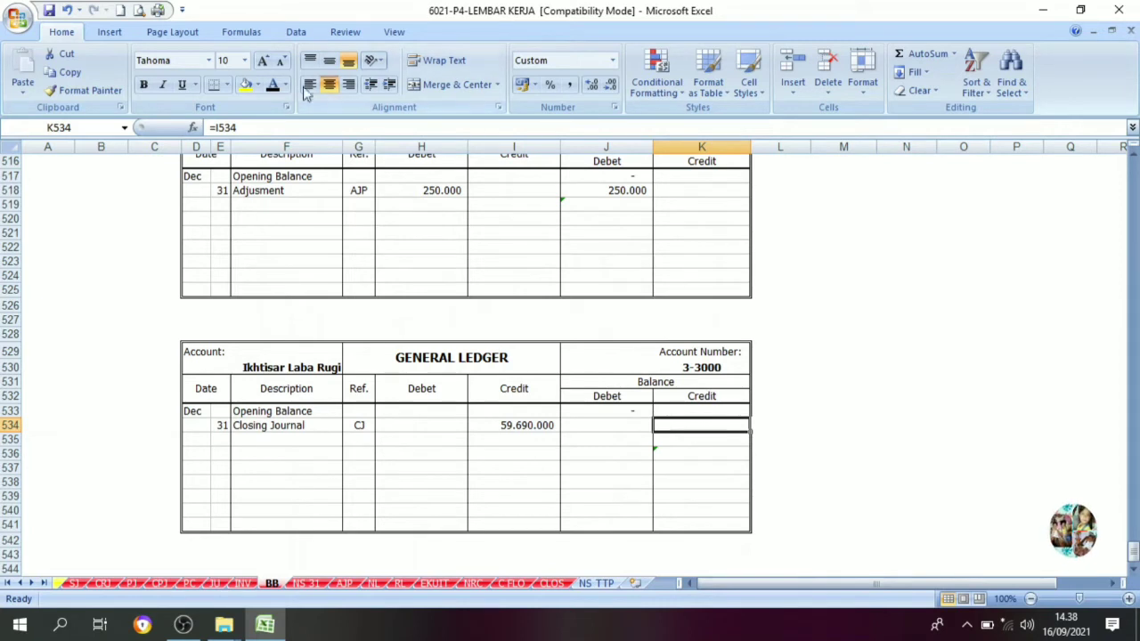
{"action": "left_click", "coordinate": [273, 85]}
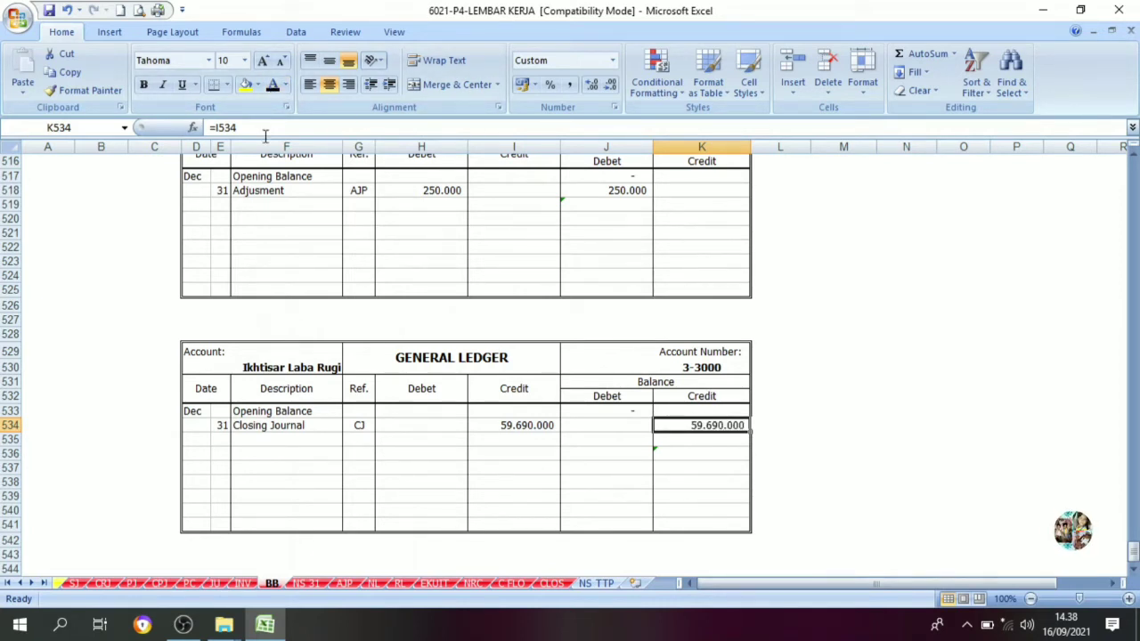
- Examine the second closing entry on the CLOS sheet, from Ikhtisar Laba Rugi in row 13 through the expense accounts credited below it
{"action": "left_click", "coordinate": [553, 583]}
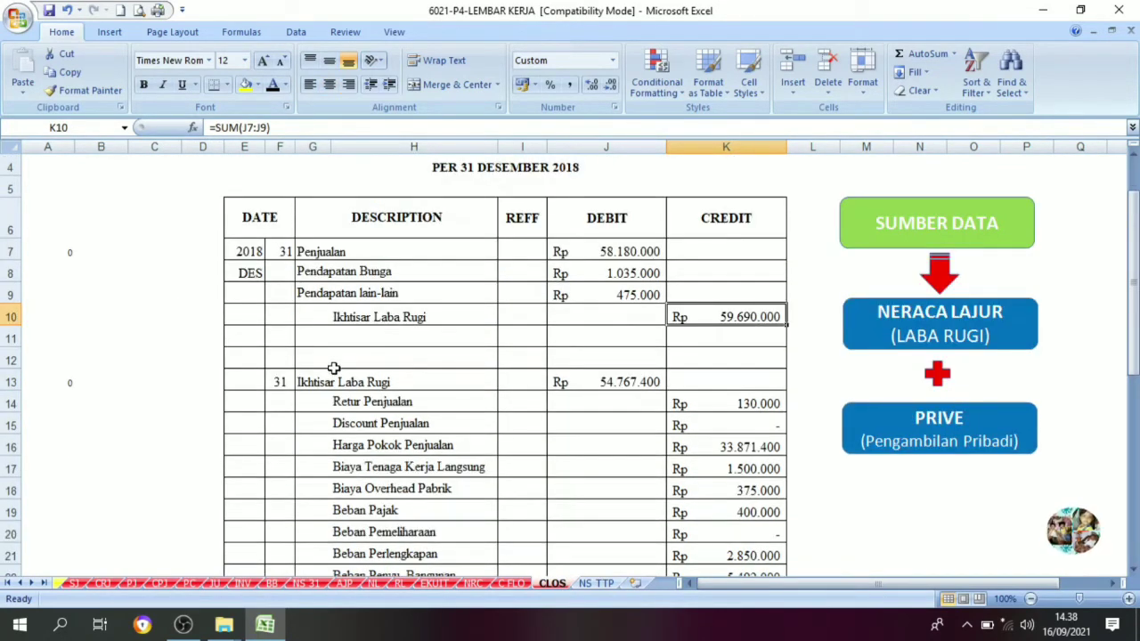
{"action": "left_click_drag", "start_coordinate": [318, 375], "coordinate": [766, 450]}
{"action": "scroll", "coordinate": [643, 424], "scroll_direction": "up", "scroll_amount": 6}
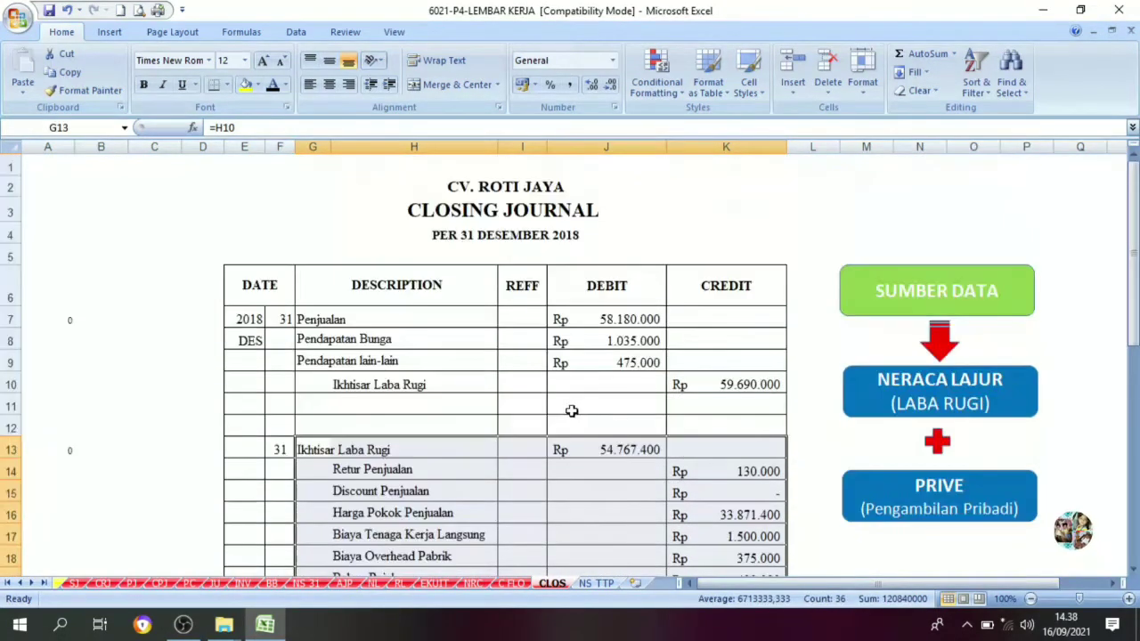
{"action": "left_click", "coordinate": [272, 584]}
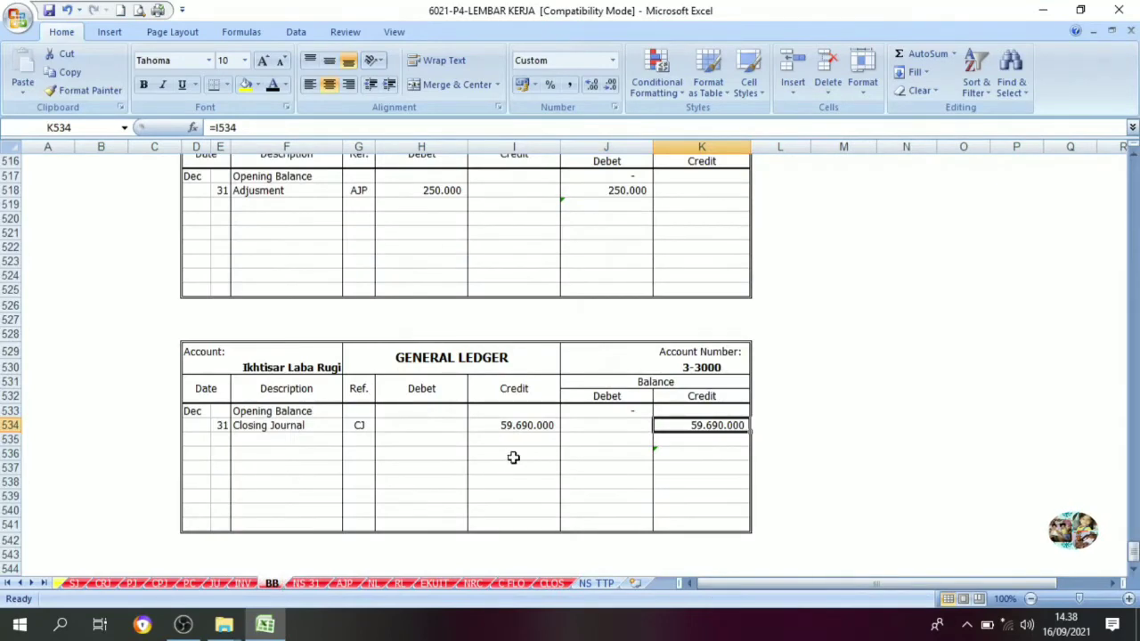
- Apply the Automatic font colour to the entire BB sheet to reveal its remaining closing entries
{"action": "scroll", "coordinate": [513, 454], "scroll_direction": "up", "scroll_amount": 5}
{"action": "scroll", "coordinate": [513, 454], "scroll_direction": "up", "scroll_amount": 8}
{"action": "left_click", "coordinate": [10, 147]}
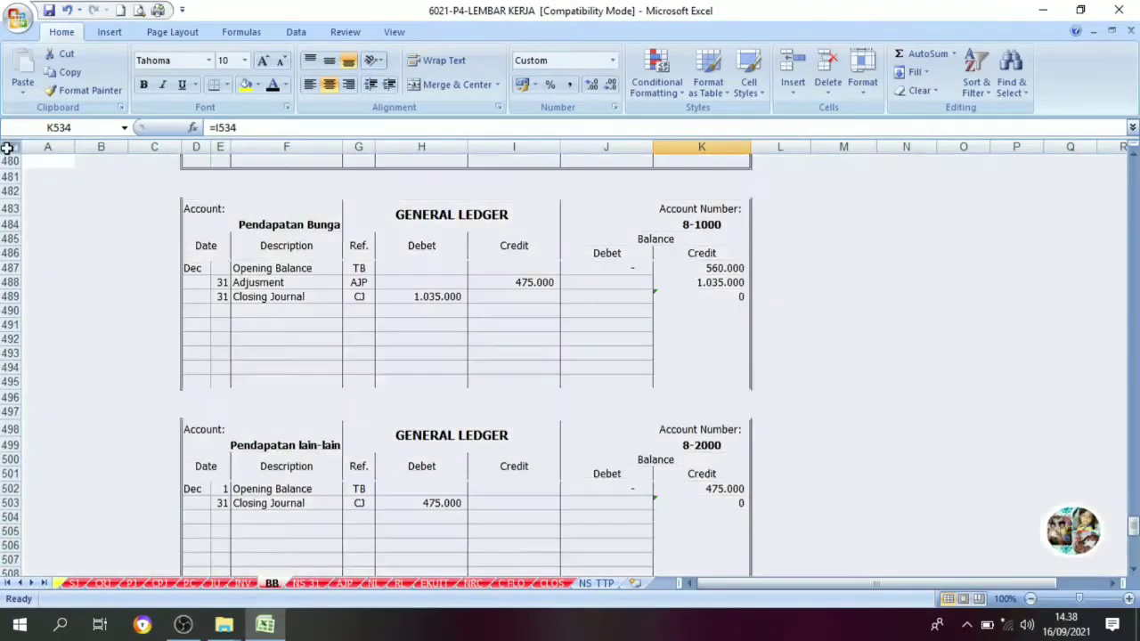
{"action": "left_click", "coordinate": [382, 330]}
{"action": "scroll", "coordinate": [465, 435], "scroll_direction": "down", "scroll_amount": 5}
{"action": "scroll", "coordinate": [470, 454], "scroll_direction": "up", "scroll_amount": 5}
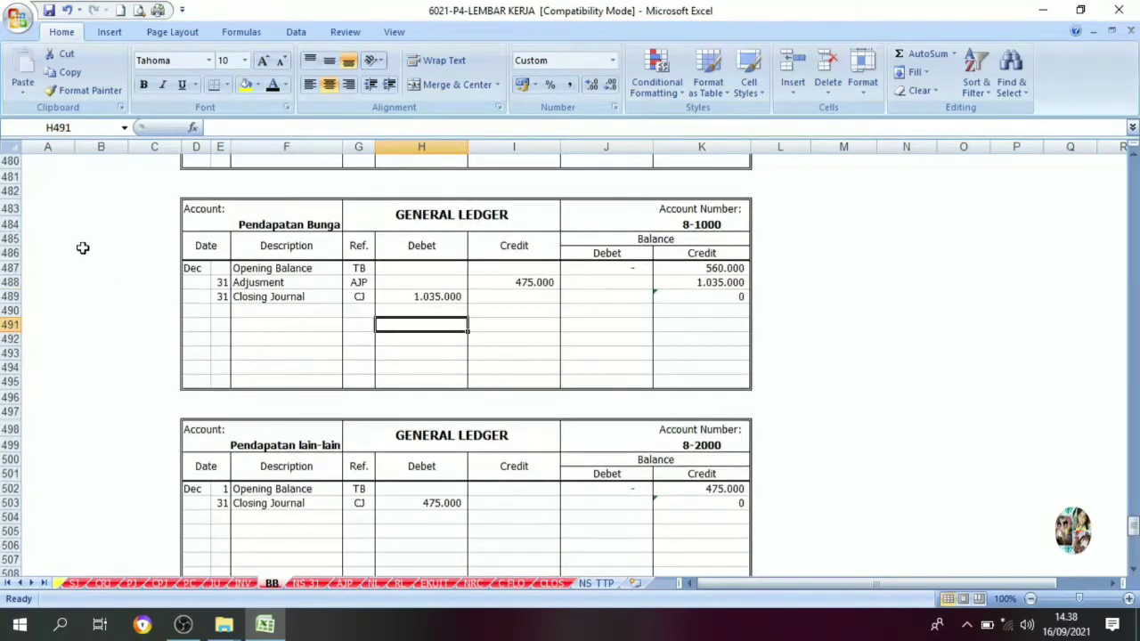
{"action": "left_click", "coordinate": [9, 147]}
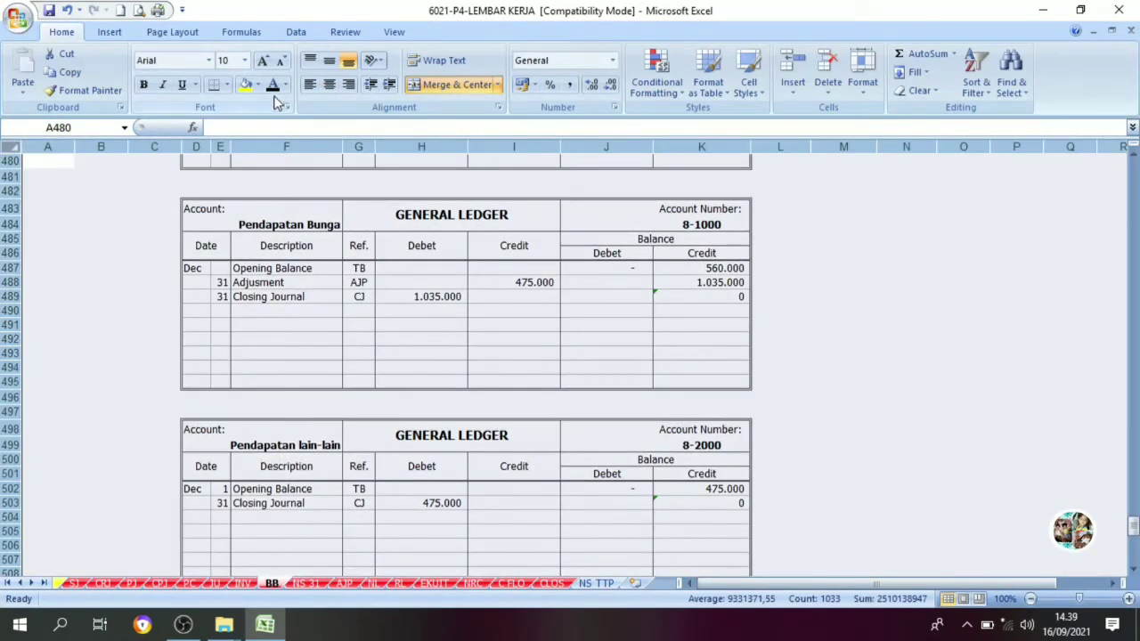
{"action": "left_click", "coordinate": [358, 398]}
- Review the general ledger accounts on the BB sheet, from Kas Ditangan down to Beban Adminis. Bank and Ikhtisar Laba Rugi
{"action": "scroll", "coordinate": [535, 395], "scroll_direction": "up", "scroll_amount": 3}
{"action": "scroll", "coordinate": [535, 395], "scroll_direction": "up", "scroll_amount": 12}
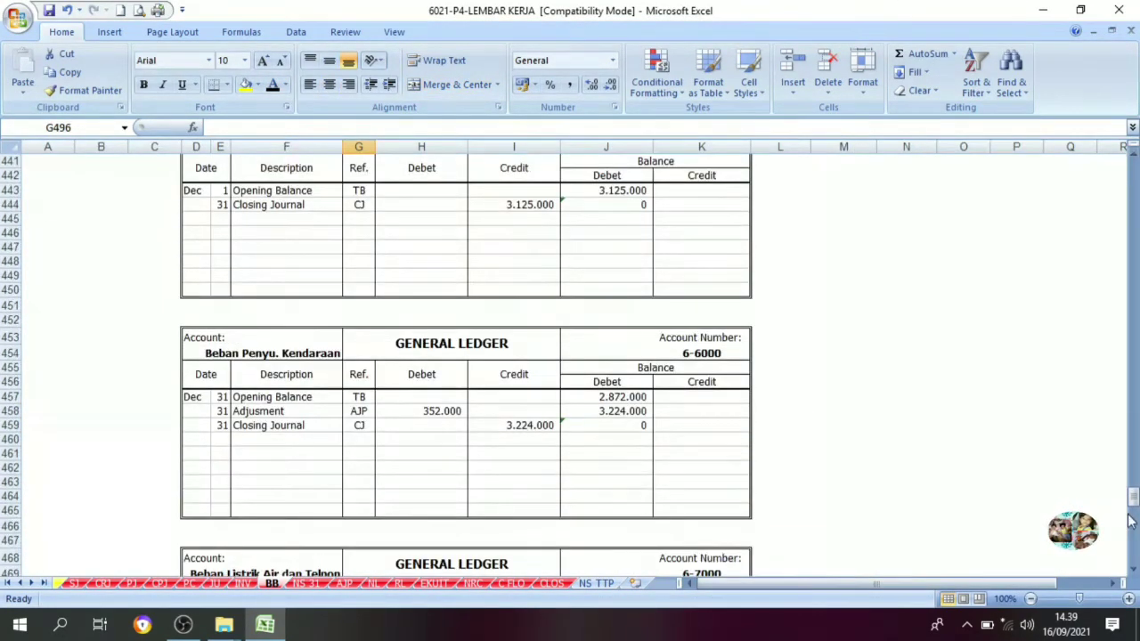
{"action": "left_click_drag", "start_coordinate": [1134, 505], "coordinate": [1134, 165]}
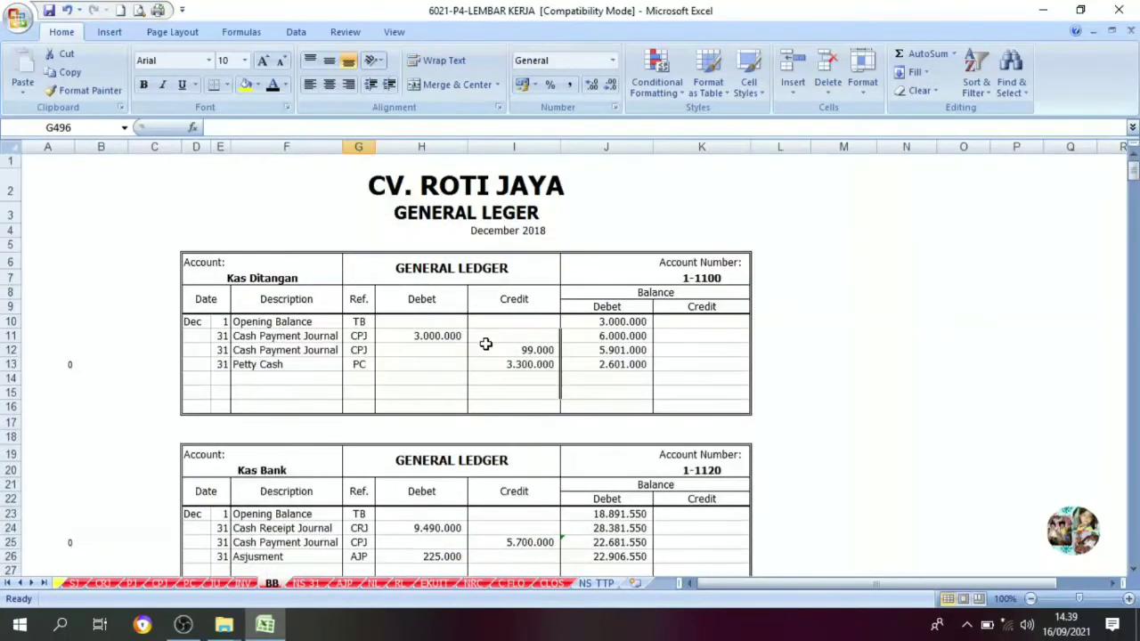
{"action": "scroll", "coordinate": [345, 322], "scroll_direction": "down", "scroll_amount": 2}
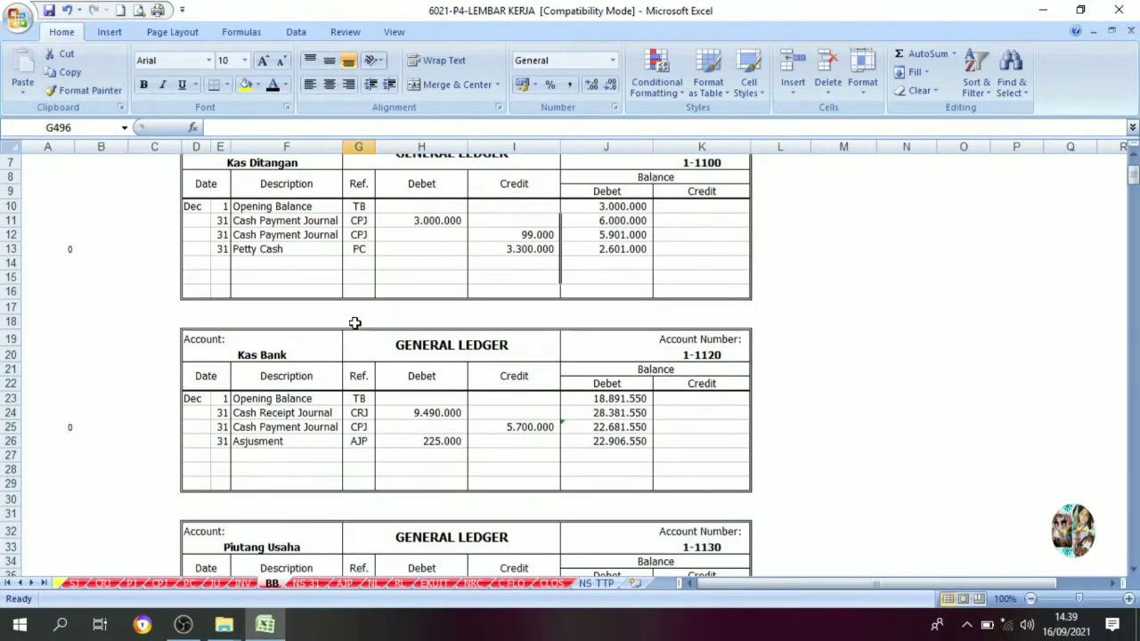
{"action": "scroll", "coordinate": [238, 263], "scroll_direction": "up", "scroll_amount": 2}
{"action": "left_click_drag", "start_coordinate": [1134, 171], "coordinate": [1134, 552]}
{"action": "scroll", "coordinate": [516, 446], "scroll_direction": "up", "scroll_amount": 3}
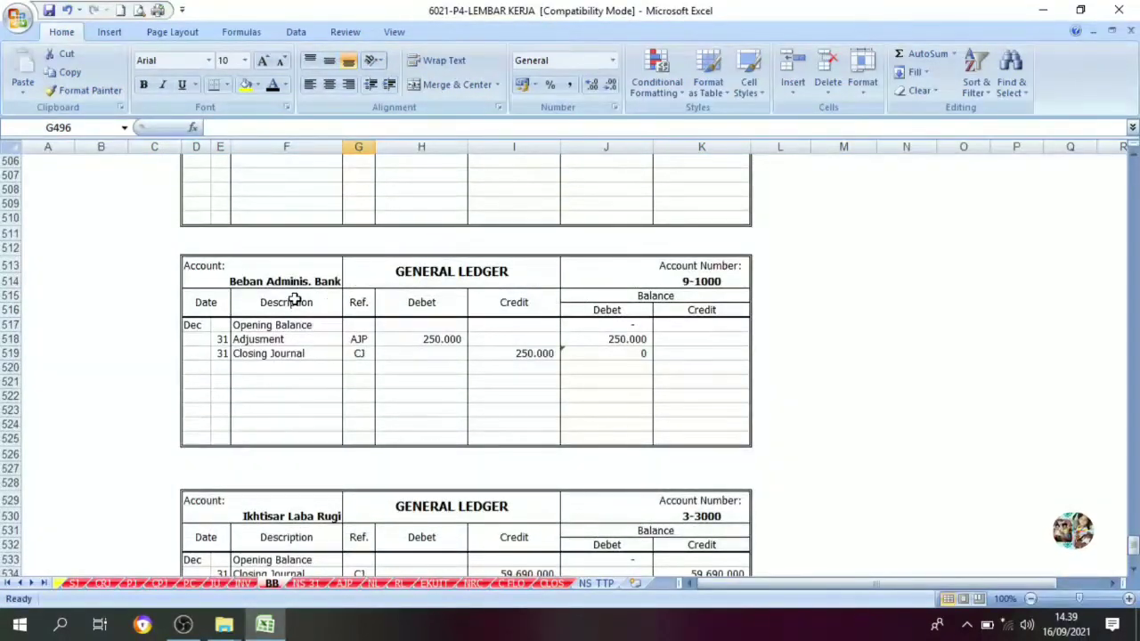
- Compare the blank Post Closing Trial Balance on the NS TTP sheet with the Kas Ditangan ledger on the BB sheet
{"action": "left_click", "coordinate": [605, 585]}
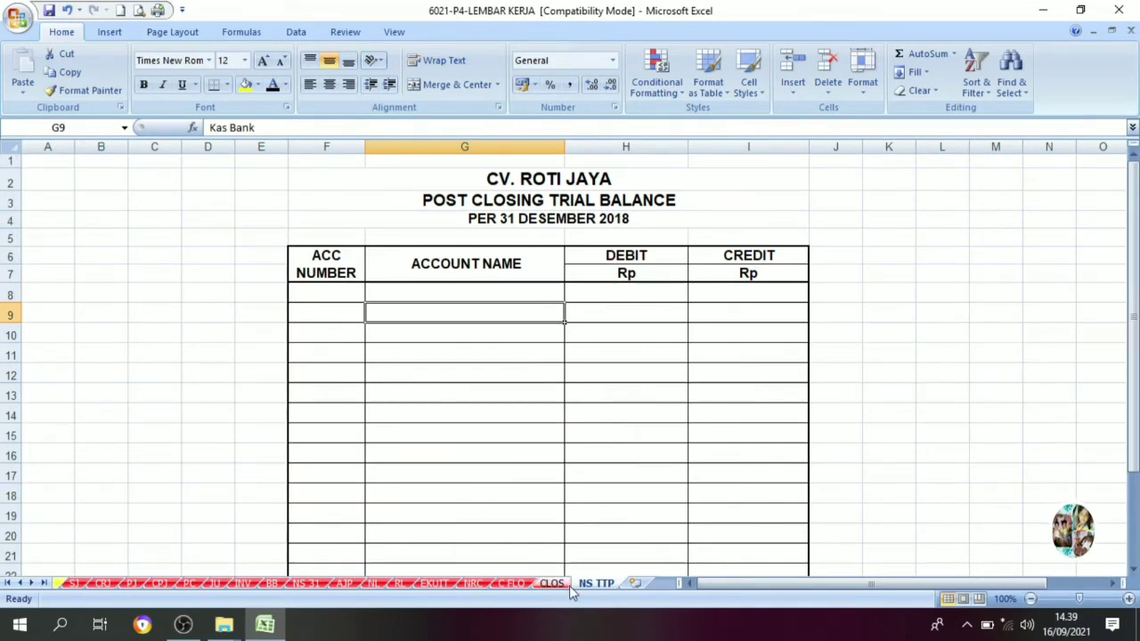
{"action": "left_click", "coordinate": [272, 583]}
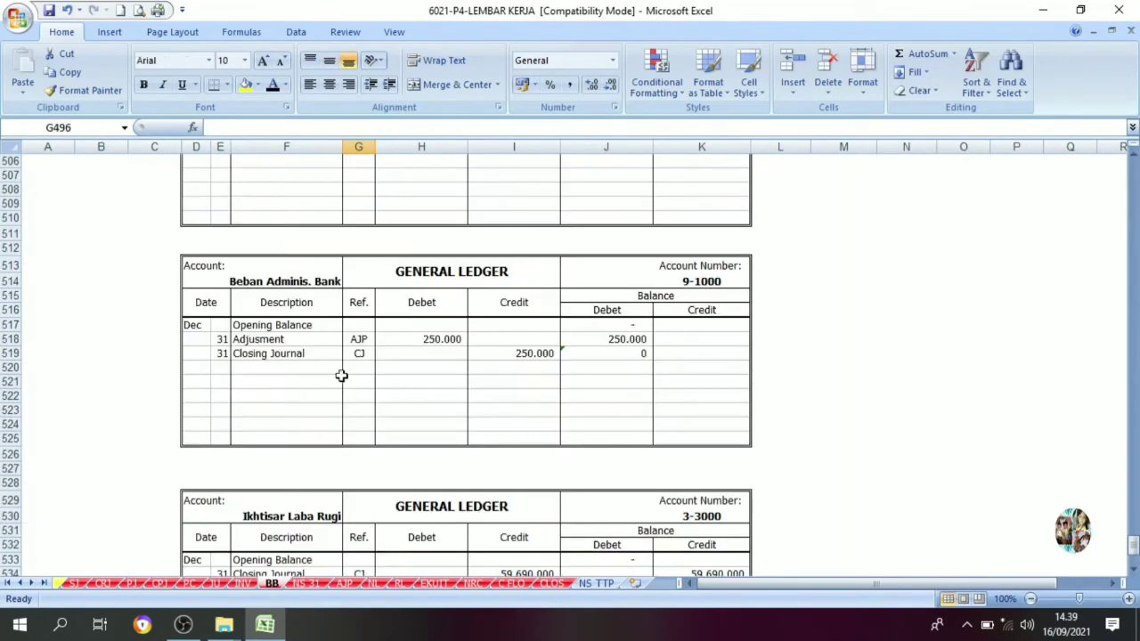
{"action": "scroll", "coordinate": [338, 374], "scroll_direction": "up", "scroll_amount": 10}
{"action": "left_click_drag", "start_coordinate": [1134, 523], "coordinate": [1089, 178]}
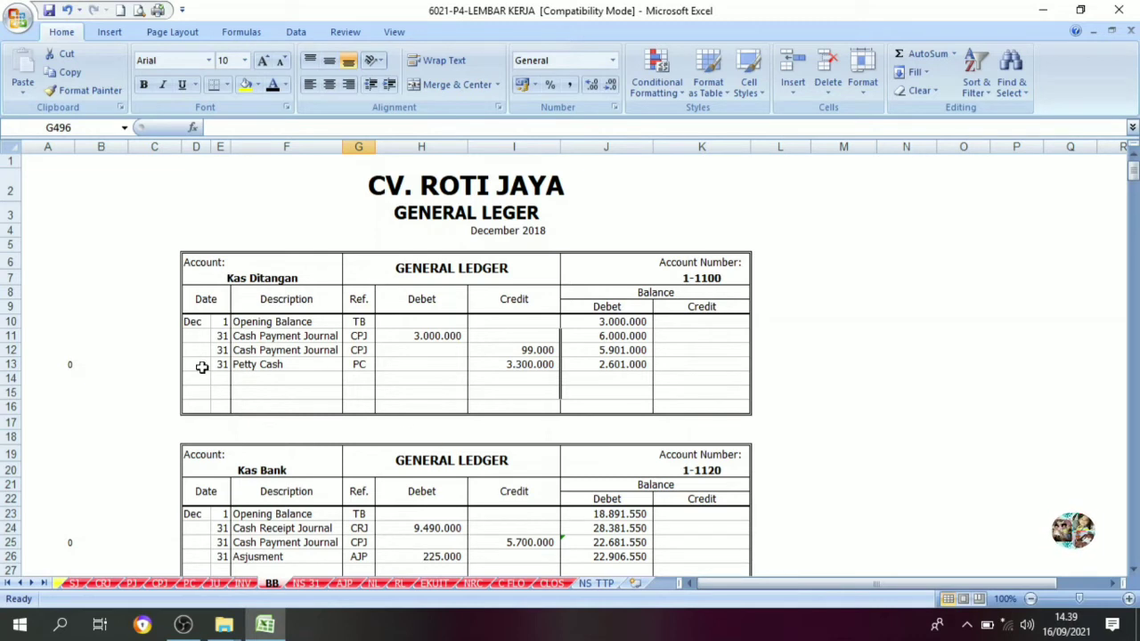
{"action": "left_click", "coordinate": [597, 583]}
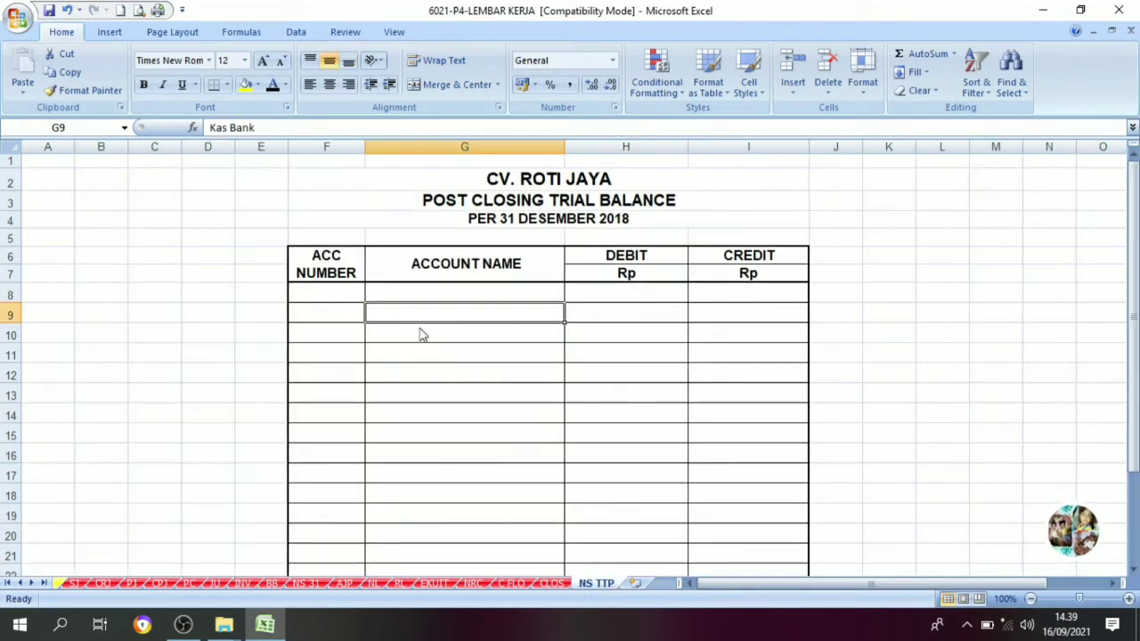
{"action": "left_click", "coordinate": [337, 293]}
{"action": "left_click", "coordinate": [421, 291]}
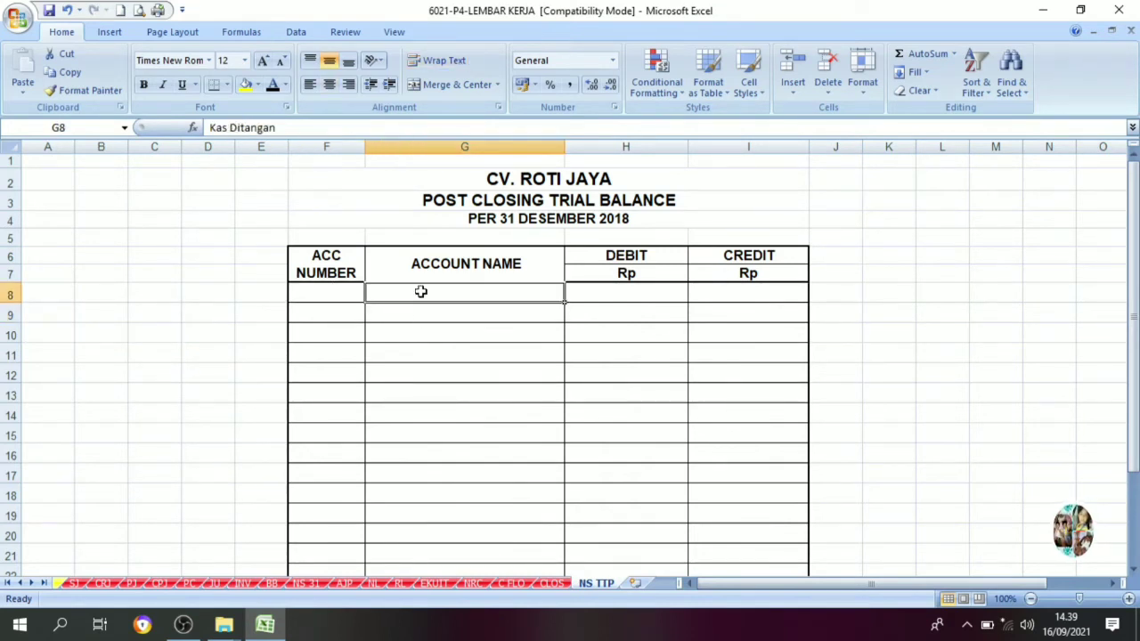
{"action": "left_click", "coordinate": [272, 583]}
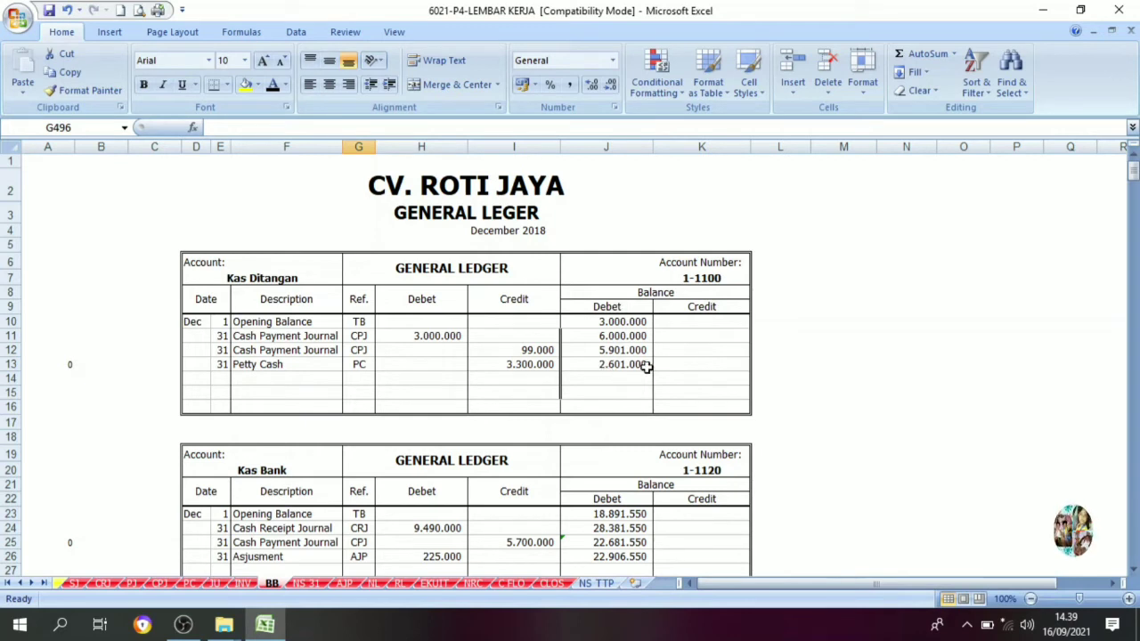
- Reveal the account number in F8 and the name Kas Ditangan in G8 on the NS TTP sheet with the Automatic font colour
{"action": "left_click", "coordinate": [601, 583]}
{"action": "left_click", "coordinate": [316, 293]}
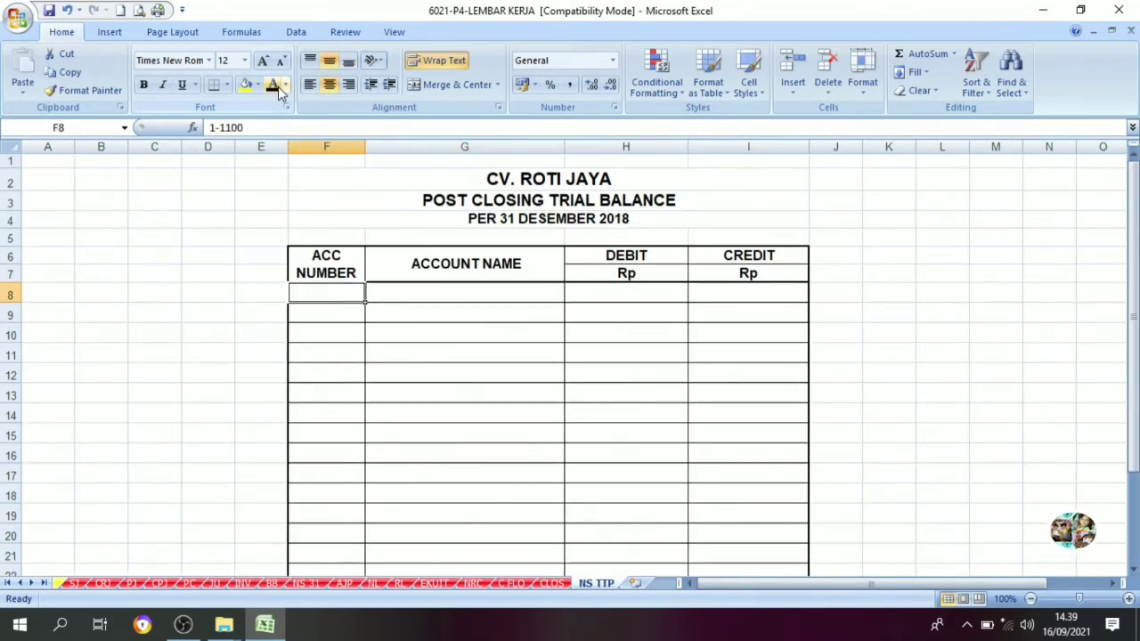
{"action": "left_click", "coordinate": [421, 301]}
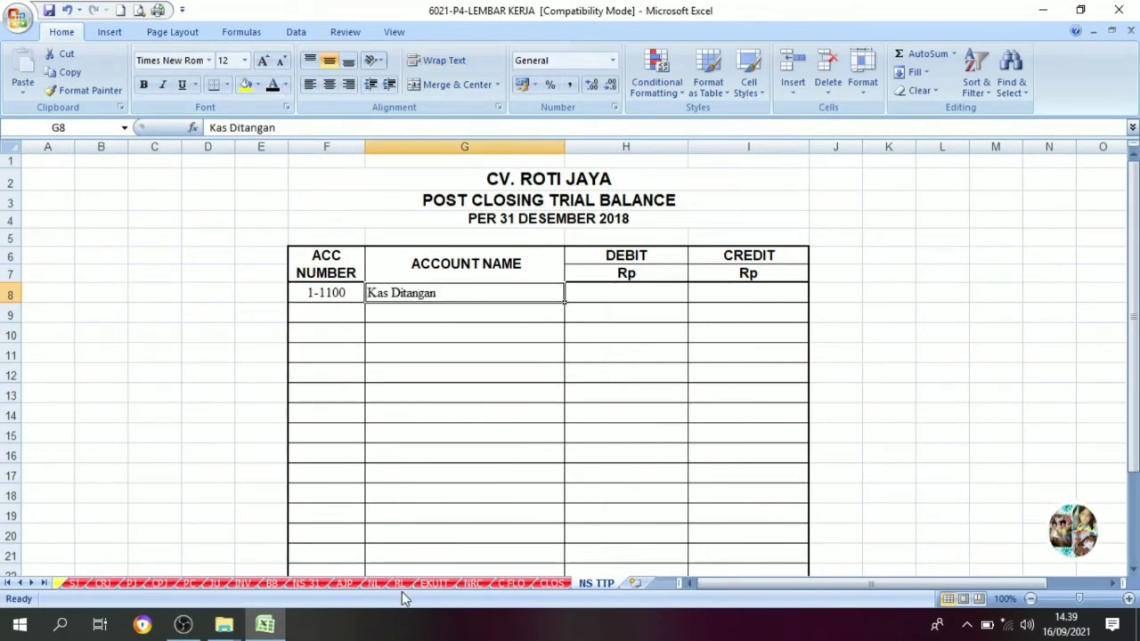
- Check the final Kas Ditangan balance in J13 on BB and apply the Automatic font colour to its linked debit in H8 on NS TTP
{"action": "left_click", "coordinate": [273, 585]}
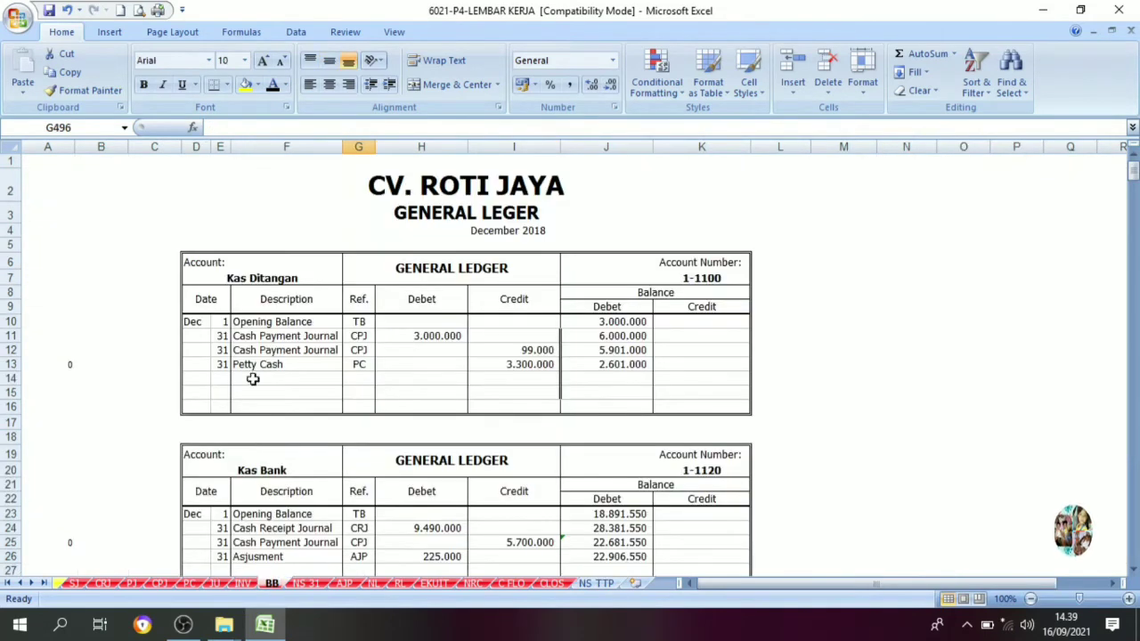
{"action": "left_click", "coordinate": [609, 361]}
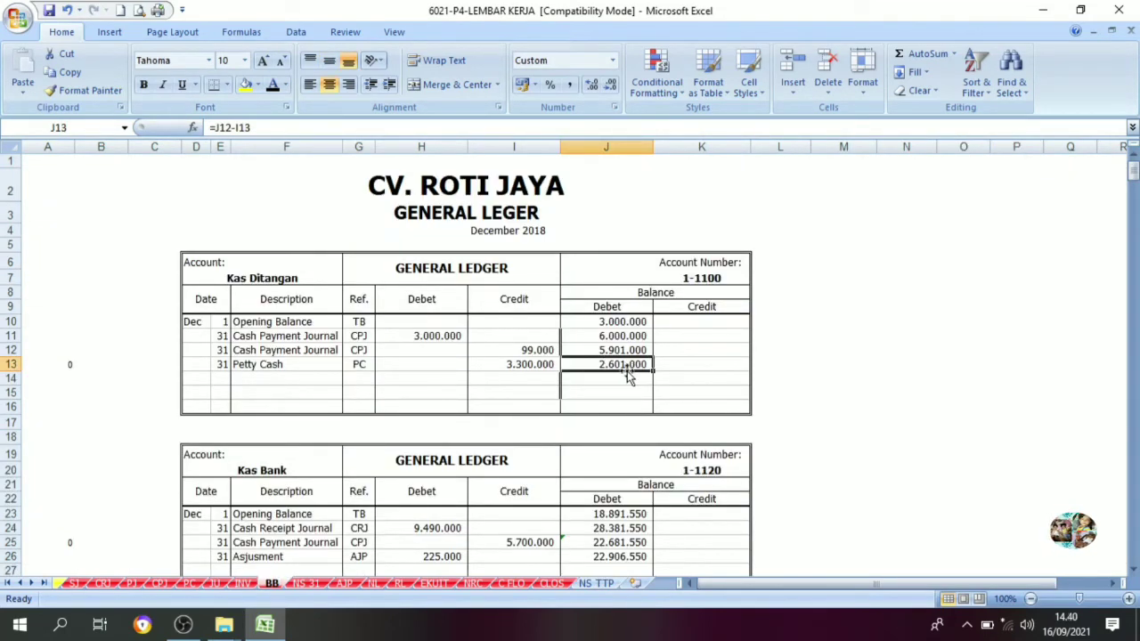
{"action": "left_click", "coordinate": [595, 583]}
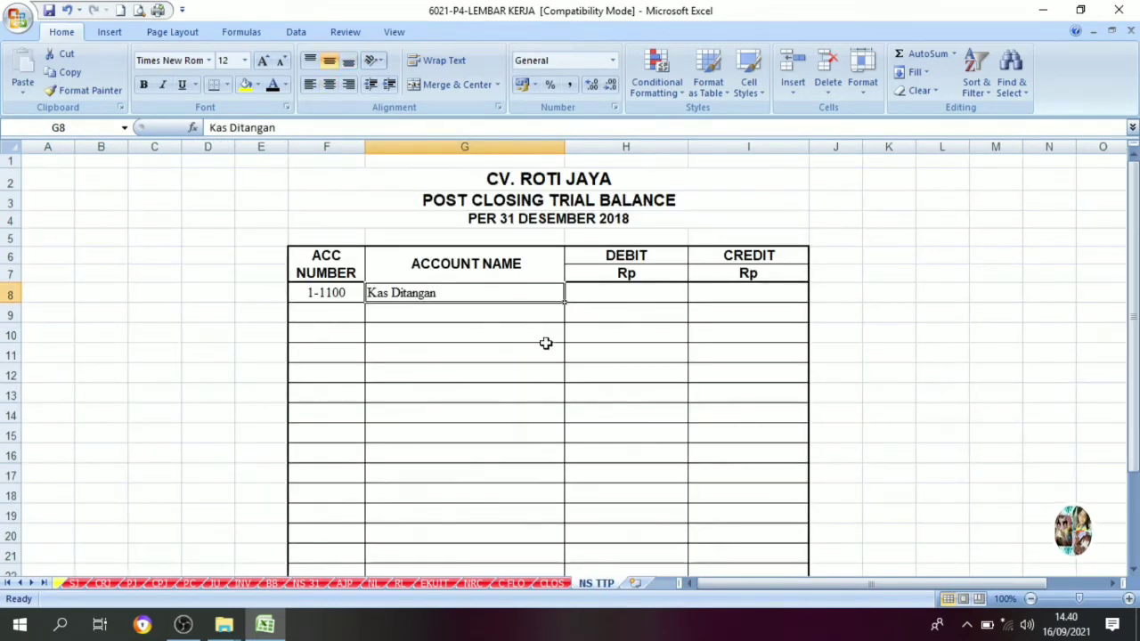
{"action": "left_click", "coordinate": [612, 294]}
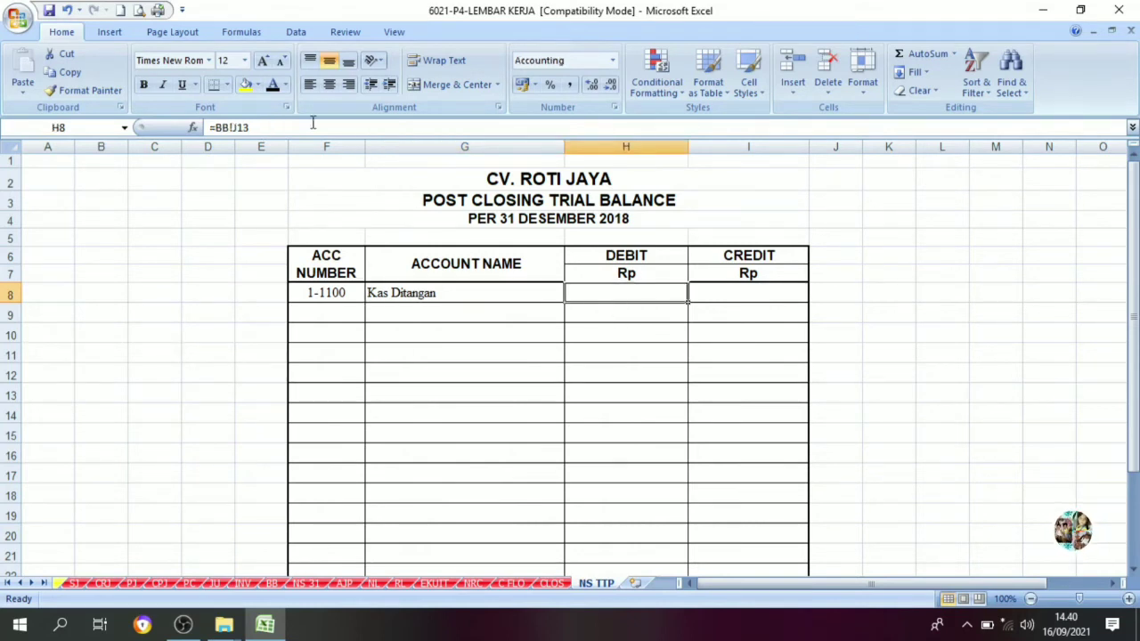
{"action": "left_click", "coordinate": [272, 84]}
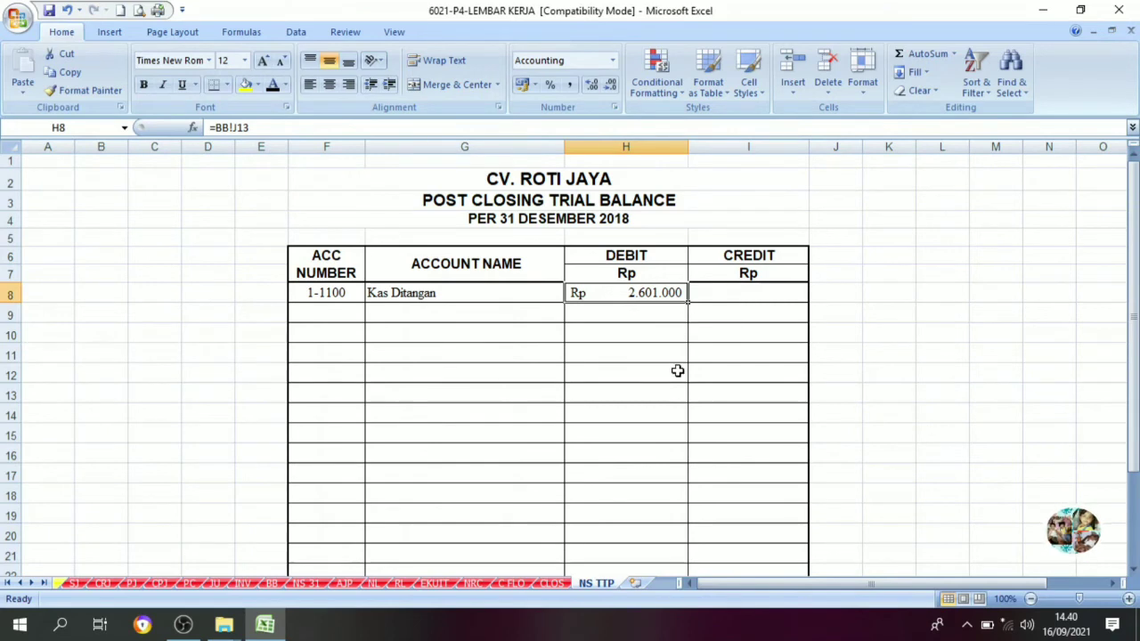
- Check the final Kas Bank balance in J26 on BB and apply the Automatic font colour to its number, name and debit in NS TTP row 9
{"action": "left_click", "coordinate": [270, 584]}
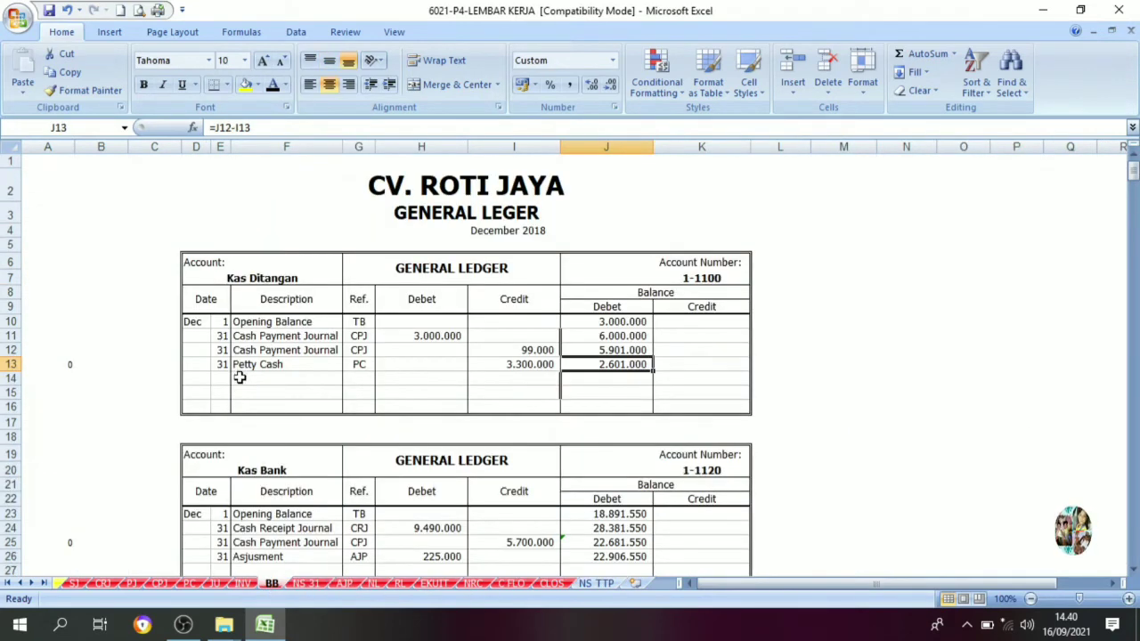
{"action": "scroll", "coordinate": [240, 378], "scroll_direction": "down", "scroll_amount": 3}
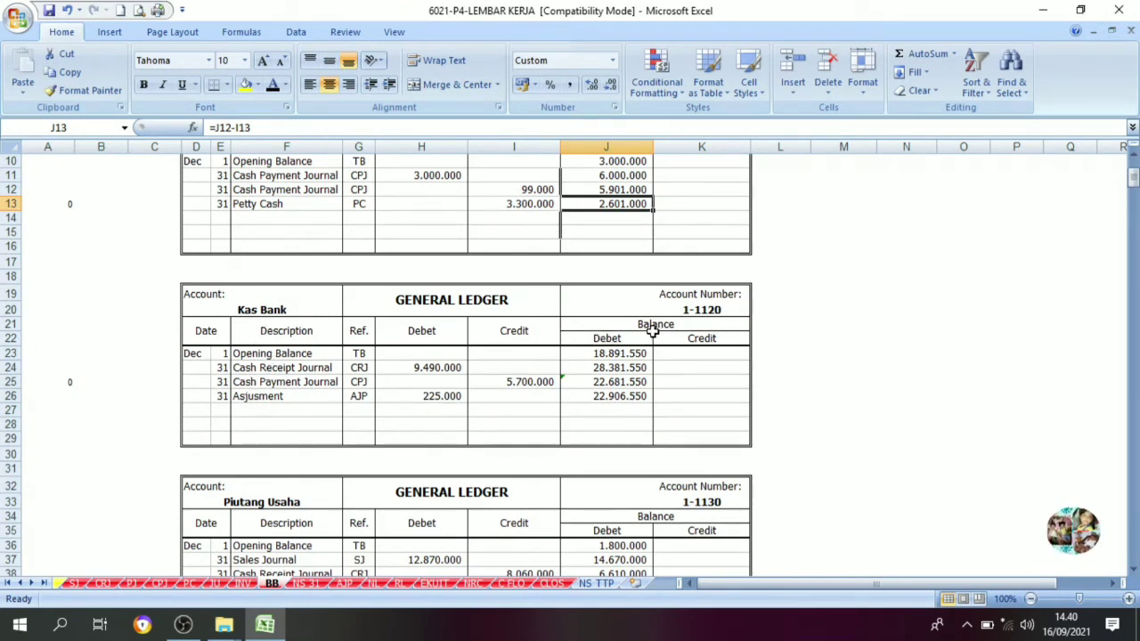
{"action": "left_click_drag", "start_coordinate": [606, 326], "coordinate": [618, 395]}
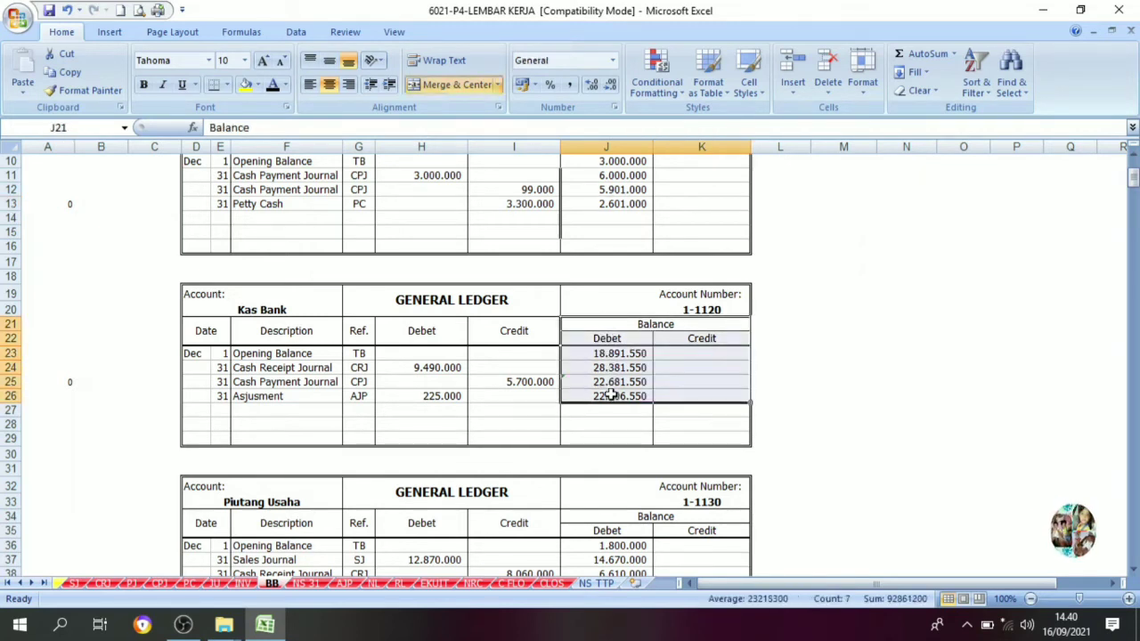
{"action": "left_click", "coordinate": [605, 397]}
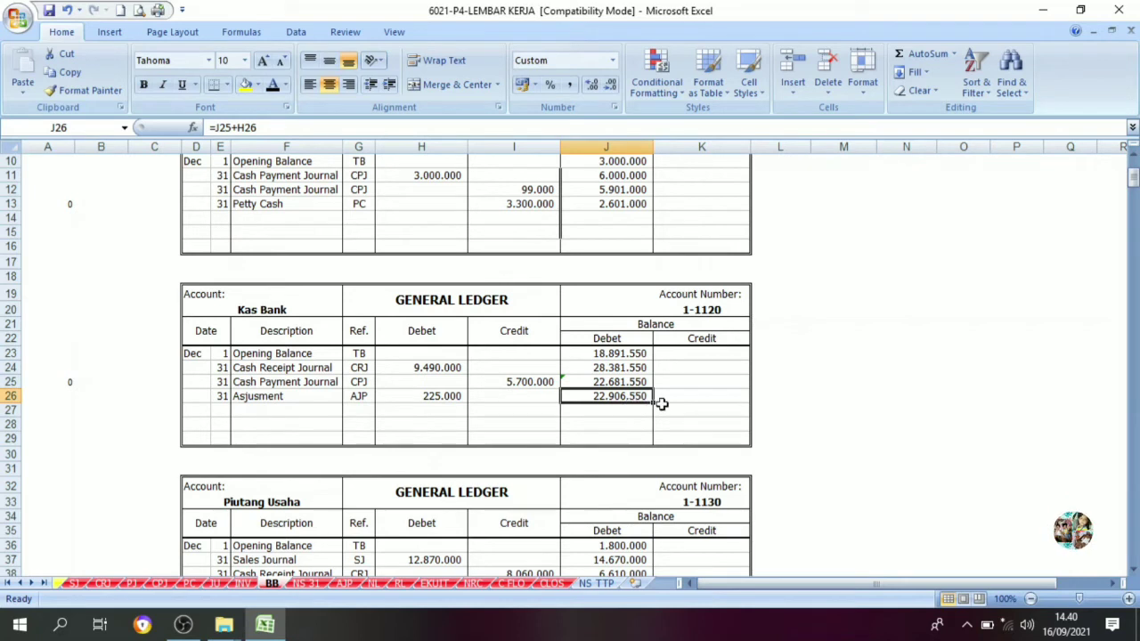
{"action": "left_click", "coordinate": [595, 583]}
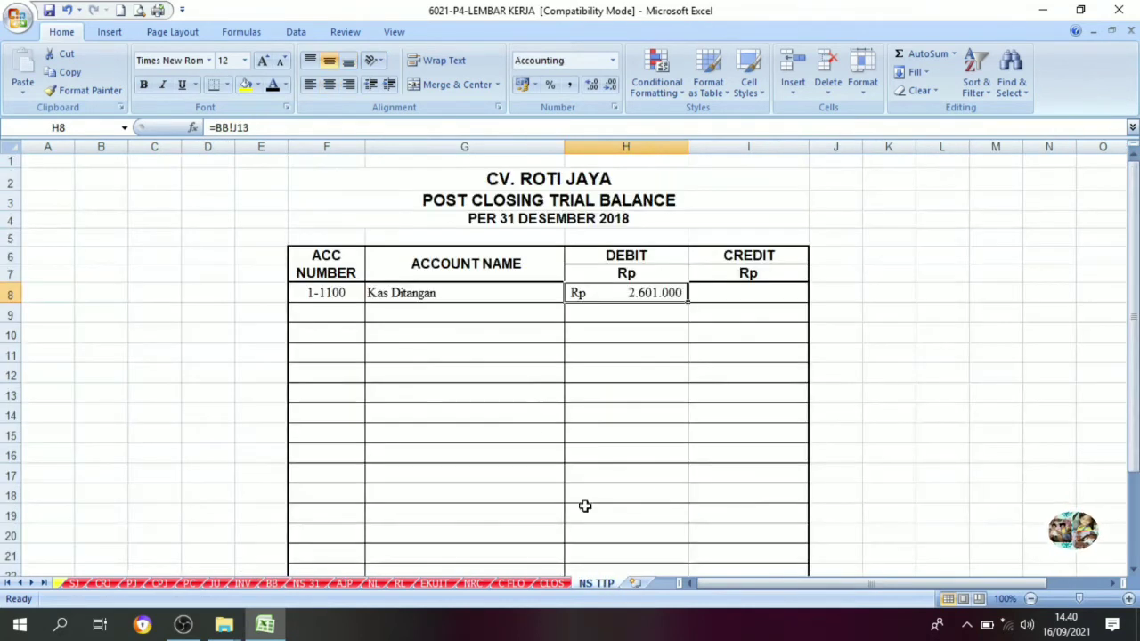
{"action": "left_click", "coordinate": [335, 317]}
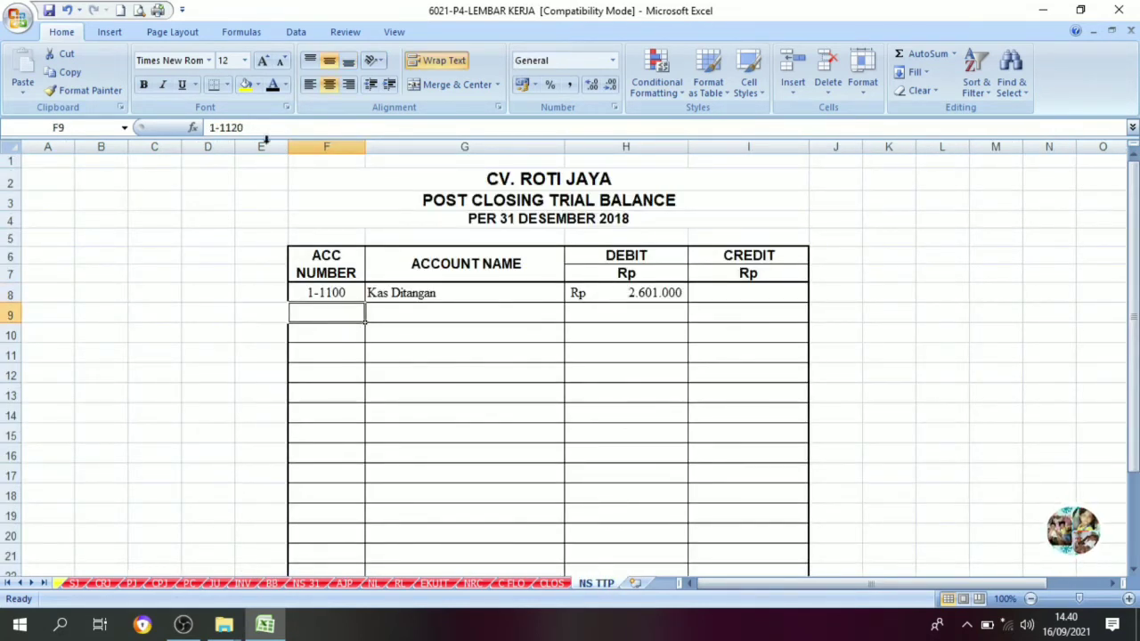
{"action": "left_click", "coordinate": [272, 85]}
{"action": "left_click", "coordinate": [443, 312]}
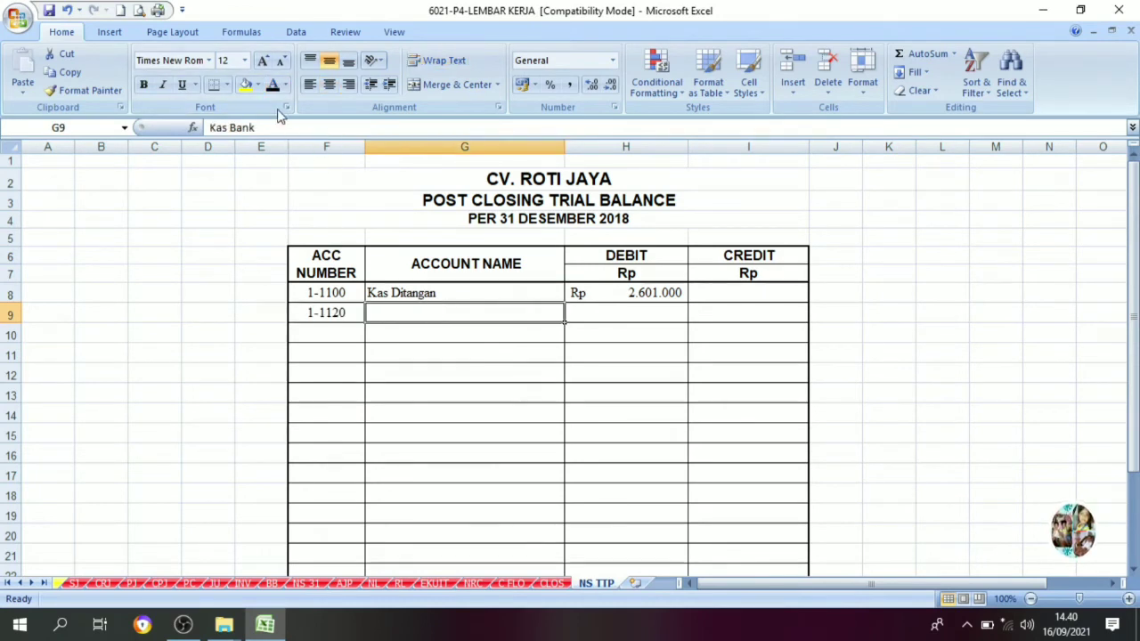
{"action": "left_click", "coordinate": [273, 85]}
{"action": "left_click", "coordinate": [615, 309]}
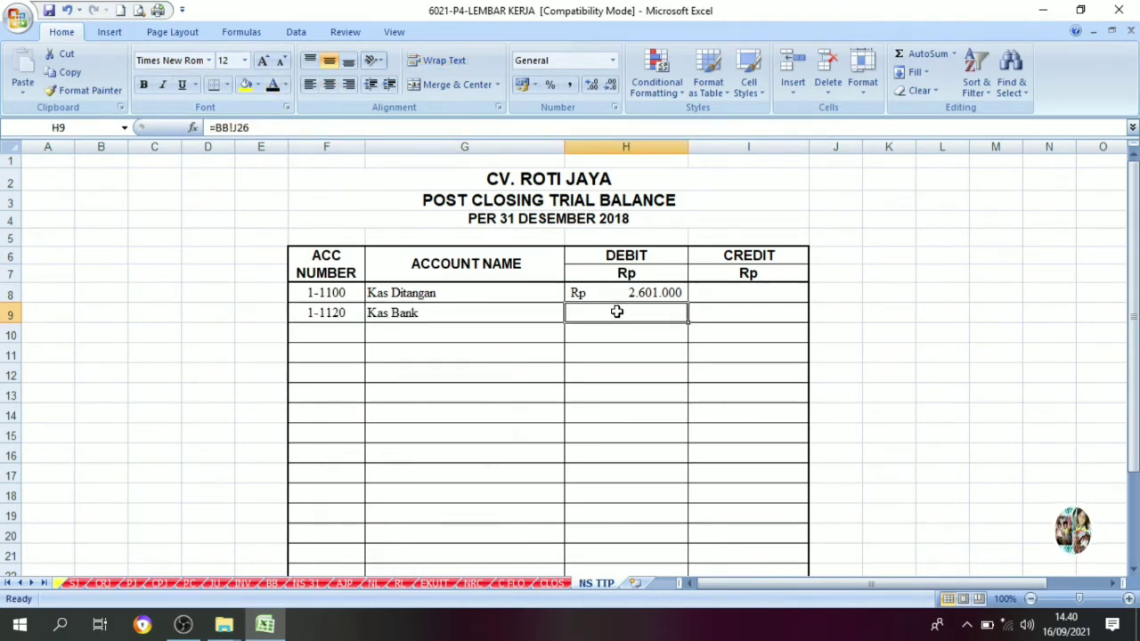
{"action": "left_click", "coordinate": [273, 85]}
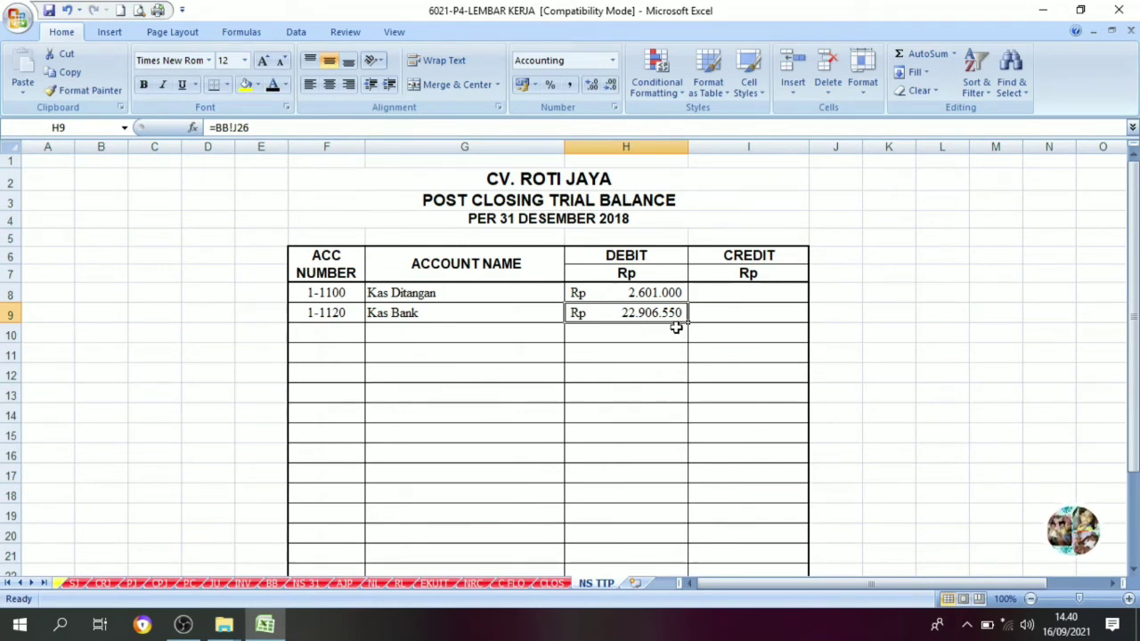
- Check the final debit balance of the Piutang Usaha ledger in J39 on the BB sheet
{"action": "left_click", "coordinate": [274, 585]}
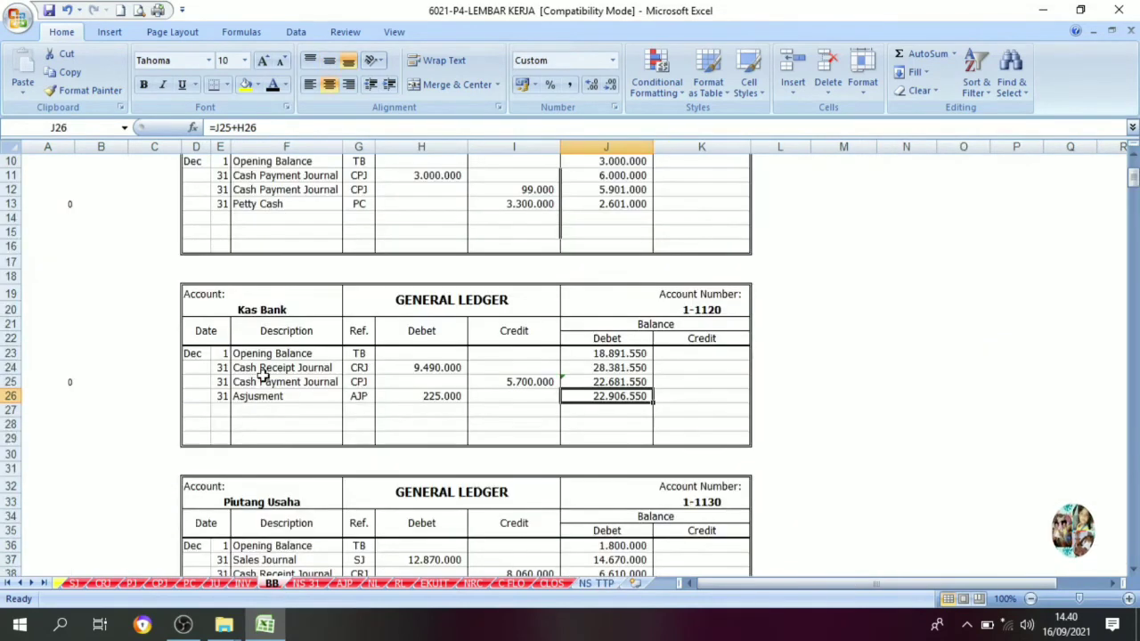
{"action": "scroll", "coordinate": [262, 376], "scroll_direction": "down", "scroll_amount": 2}
{"action": "scroll", "coordinate": [263, 376], "scroll_direction": "down", "scroll_amount": 2}
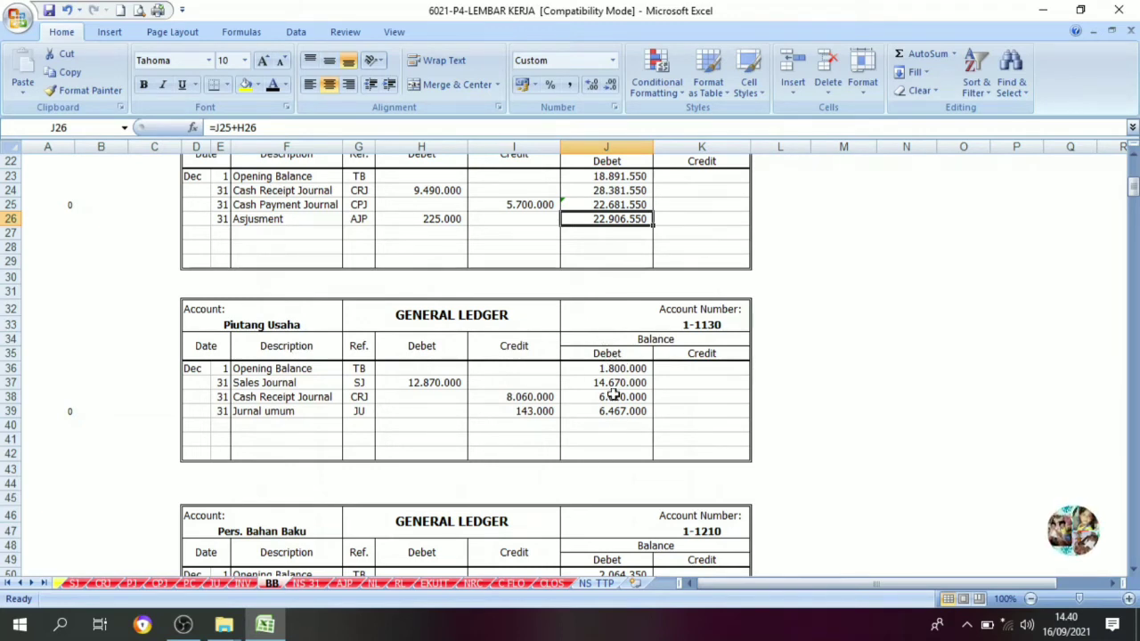
{"action": "left_click", "coordinate": [597, 356]}
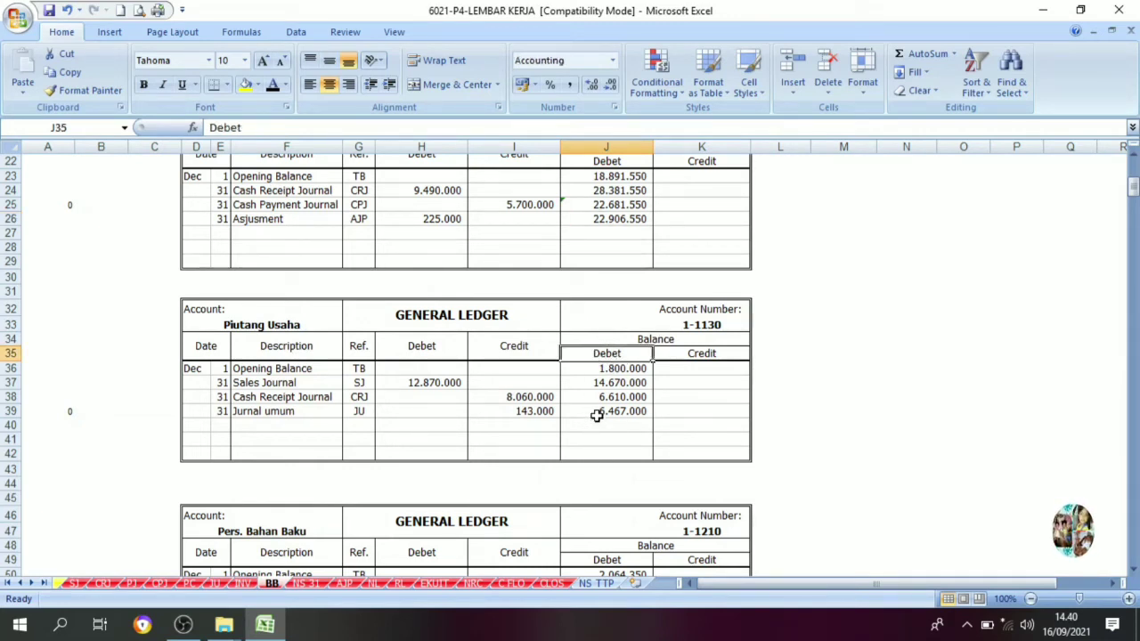
{"action": "left_click", "coordinate": [597, 415]}
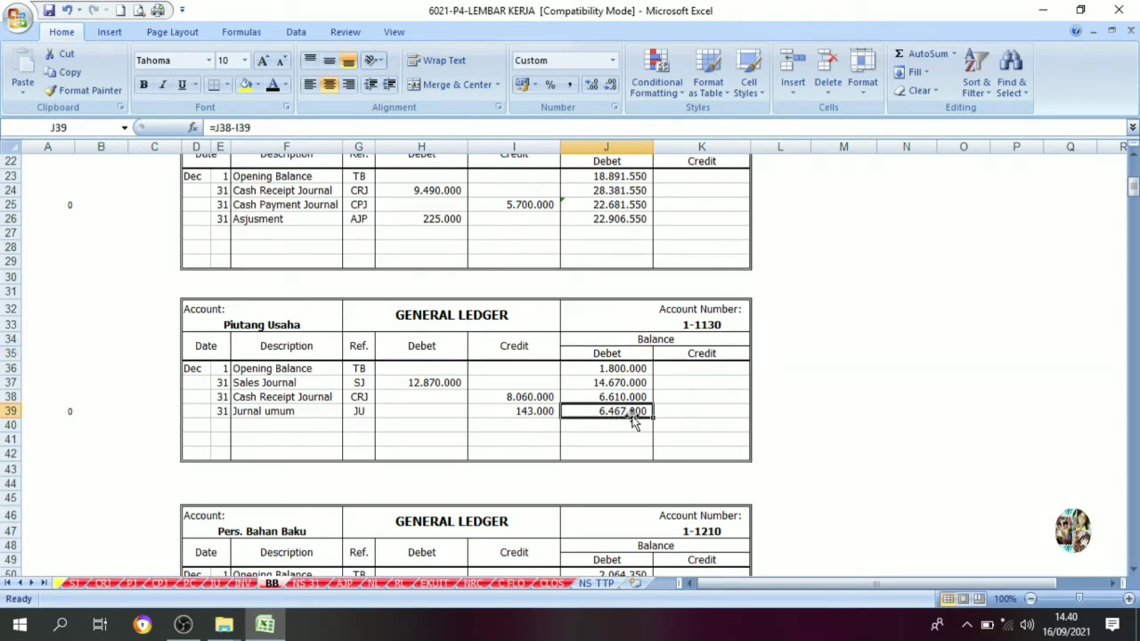
- Apply the Automatic font colour on NS TTP to account number F11 and to the Piutang Usaha number, name and debit in F10, G10 and H10
{"action": "left_click", "coordinate": [595, 584]}
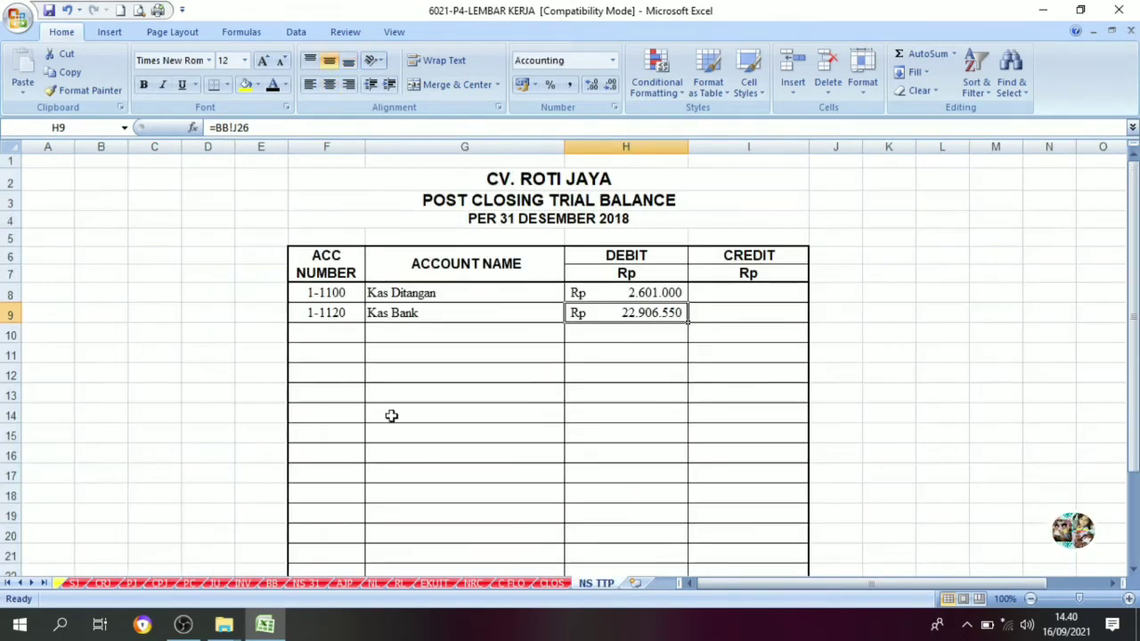
{"action": "left_click", "coordinate": [334, 351]}
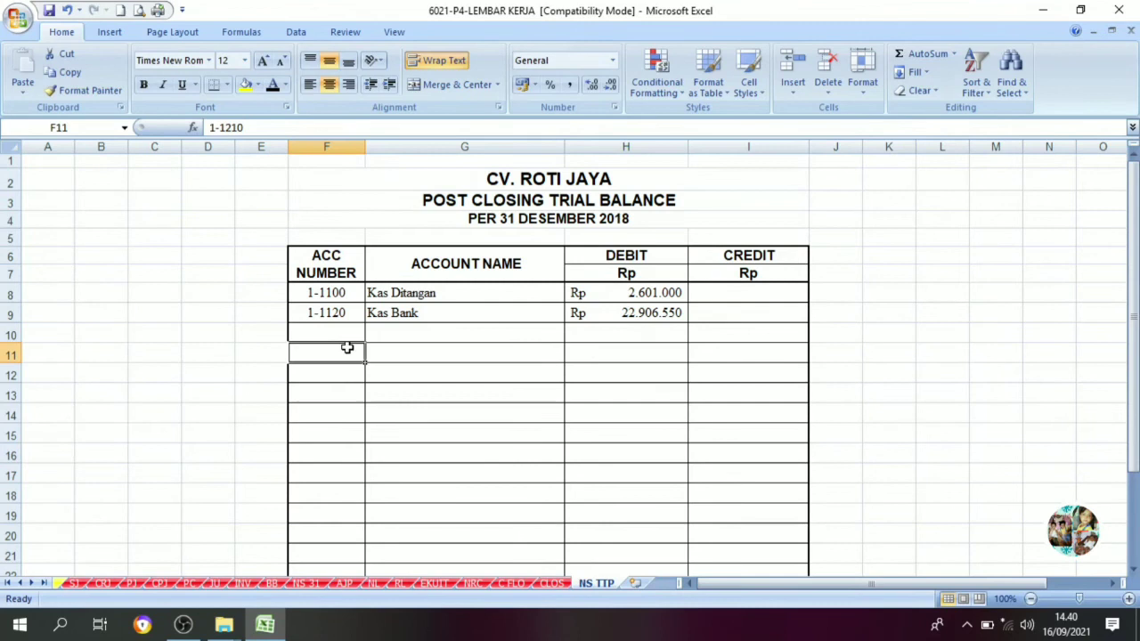
{"action": "left_click", "coordinate": [274, 88]}
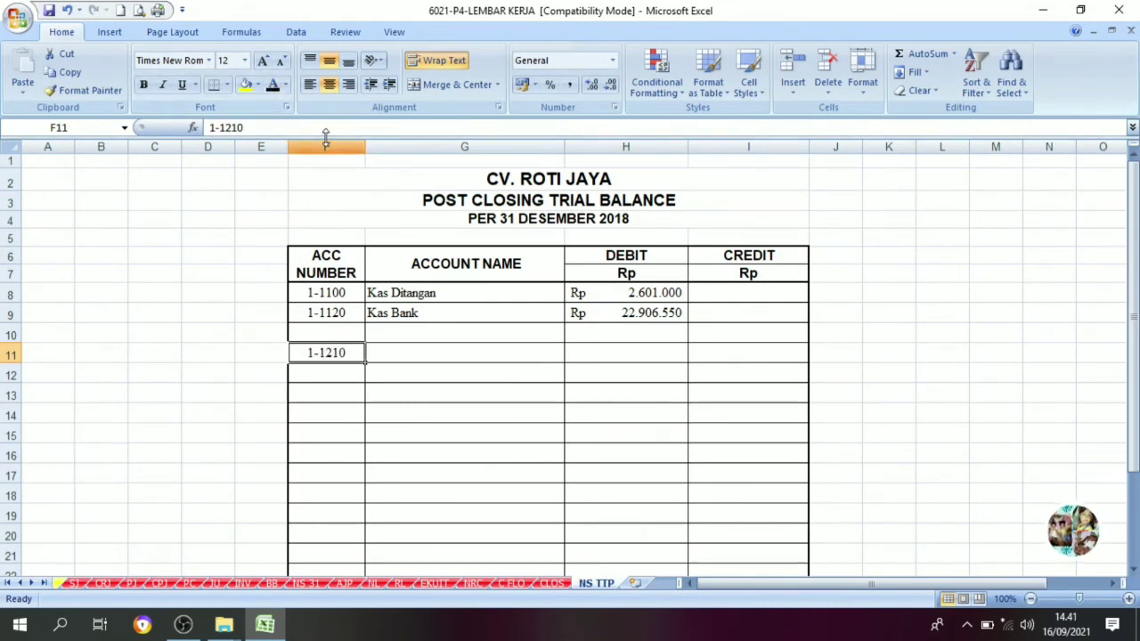
{"action": "left_click", "coordinate": [359, 334]}
{"action": "left_click", "coordinate": [274, 92]}
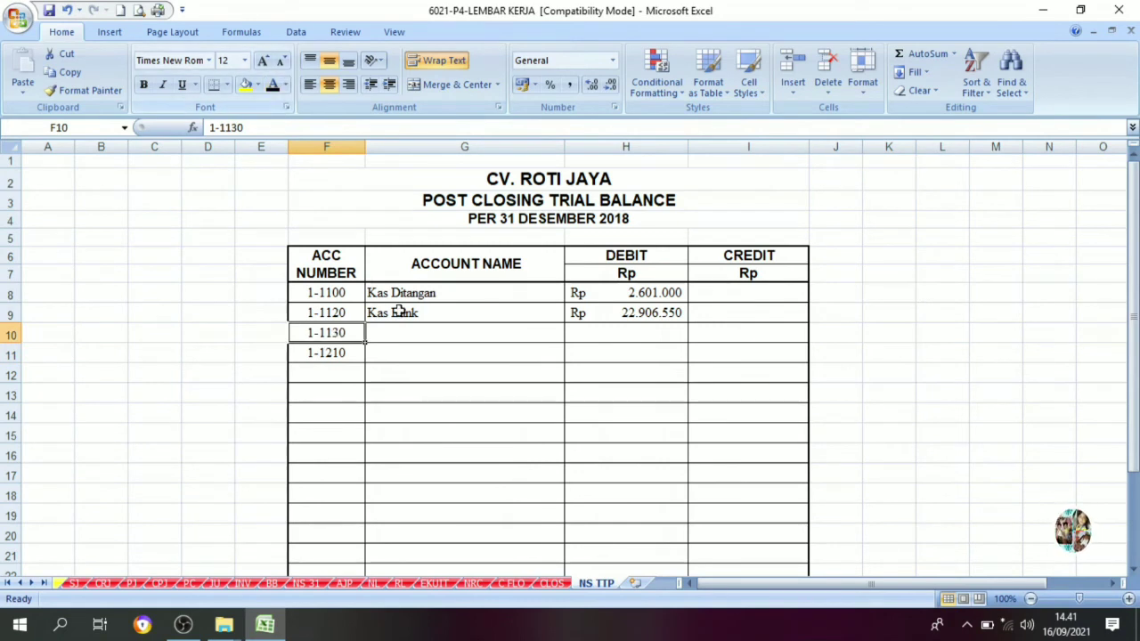
{"action": "left_click", "coordinate": [417, 331]}
{"action": "left_click", "coordinate": [276, 96]}
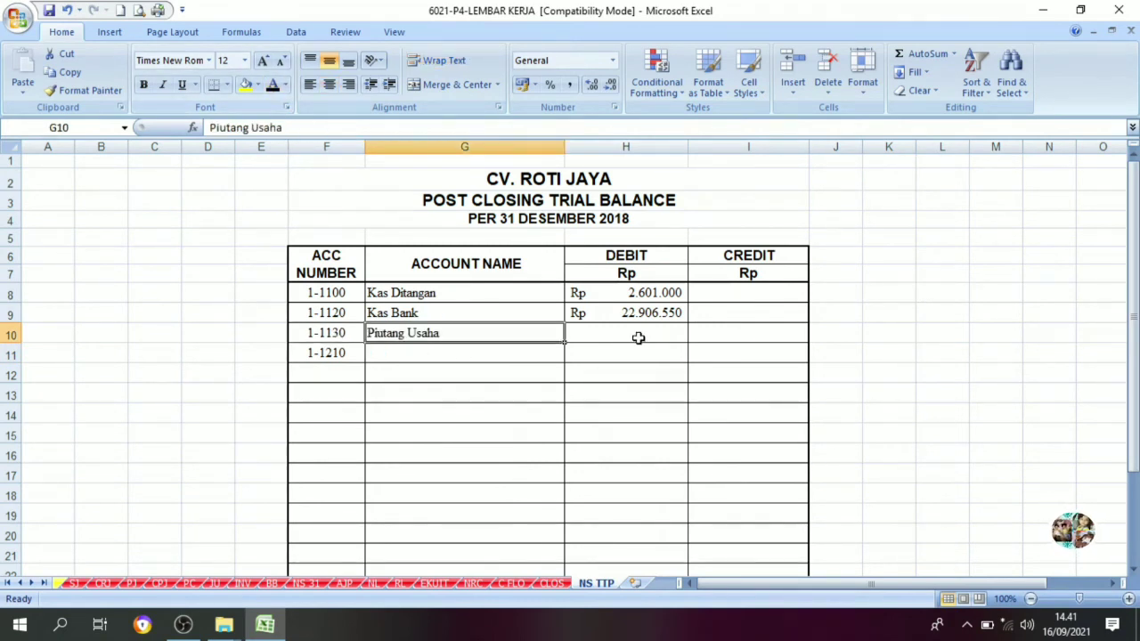
{"action": "left_click", "coordinate": [613, 326]}
{"action": "left_click", "coordinate": [279, 96]}
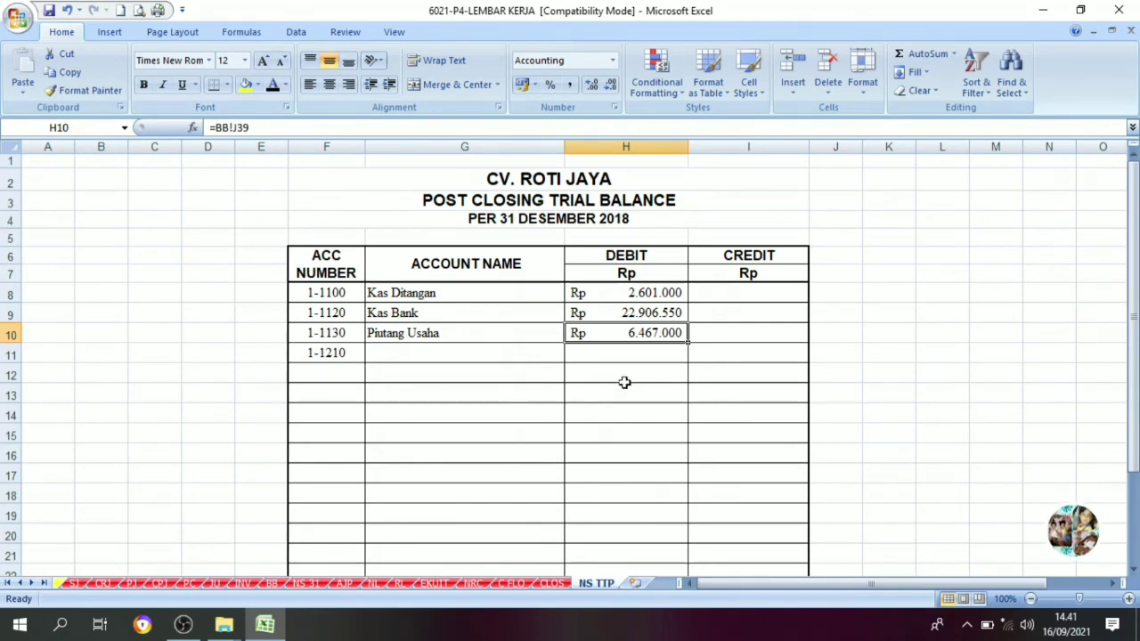
- Check the final debit balance of the Pers. Bahan Baku ledger in J53 on the BB sheet
{"action": "left_click", "coordinate": [271, 584]}
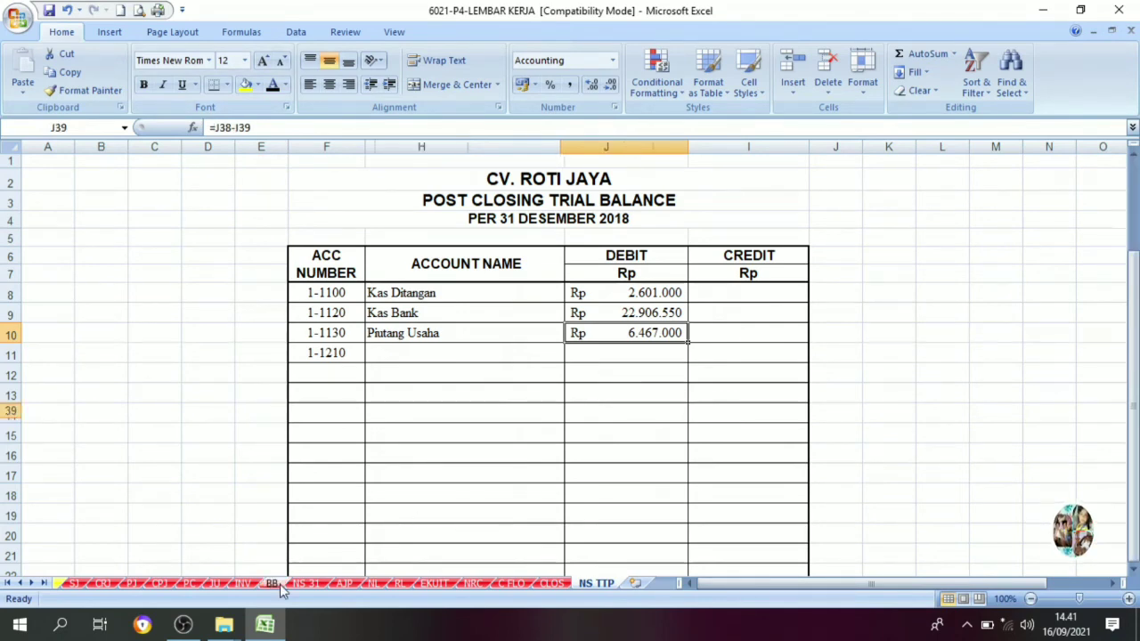
{"action": "scroll", "coordinate": [377, 338], "scroll_direction": "down", "scroll_amount": 8}
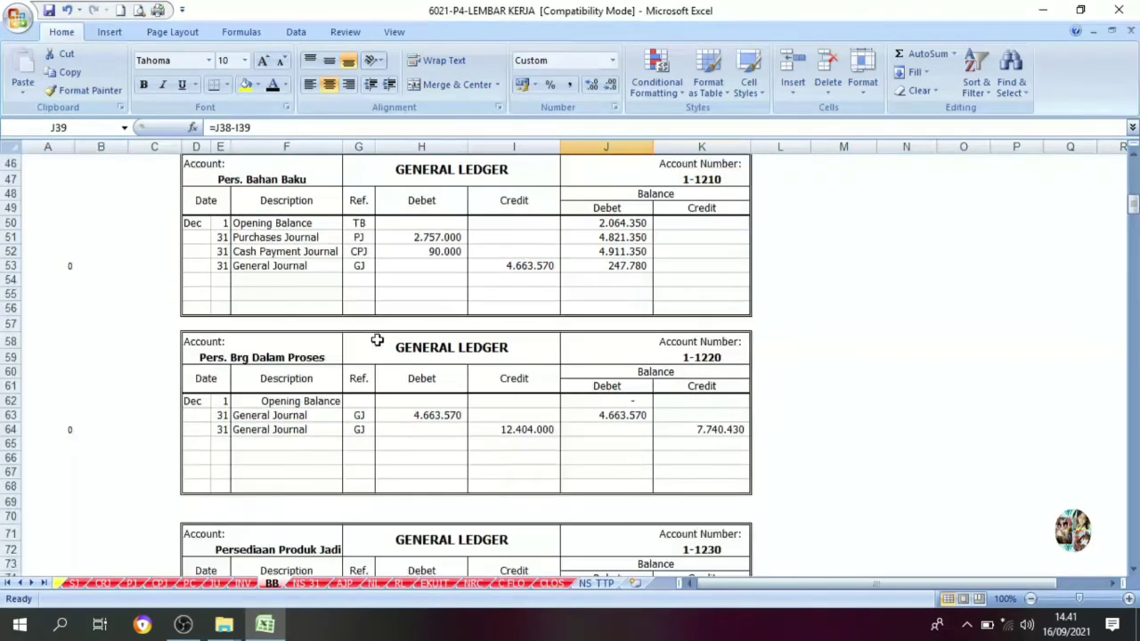
{"action": "left_click", "coordinate": [627, 265]}
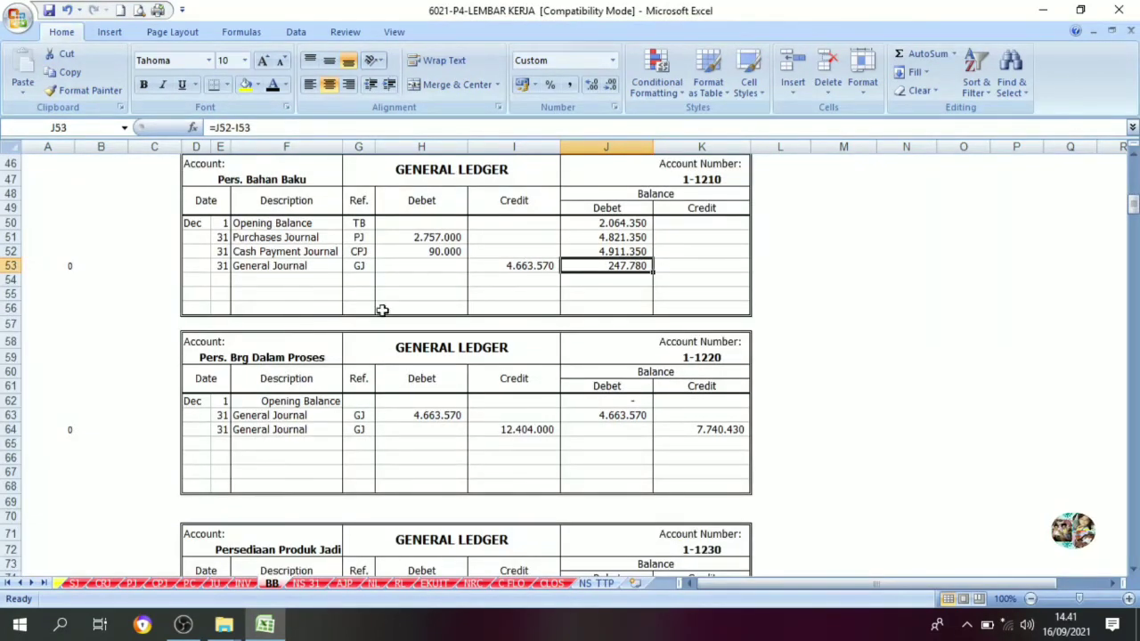
{"action": "scroll", "coordinate": [376, 374], "scroll_direction": "down", "scroll_amount": 6}
- Reveal all remaining accounts and amounts on NS TTP by applying the Automatic font colour to the whole sheet
{"action": "left_click", "coordinate": [595, 583]}
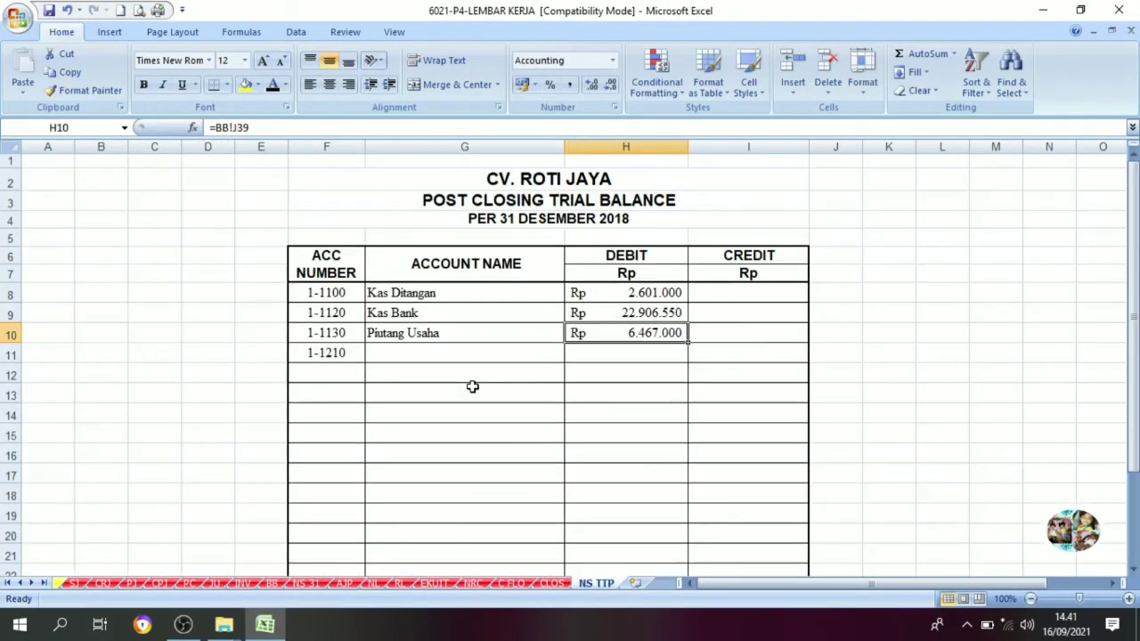
{"action": "left_click", "coordinate": [13, 146]}
{"action": "left_click", "coordinate": [379, 414]}
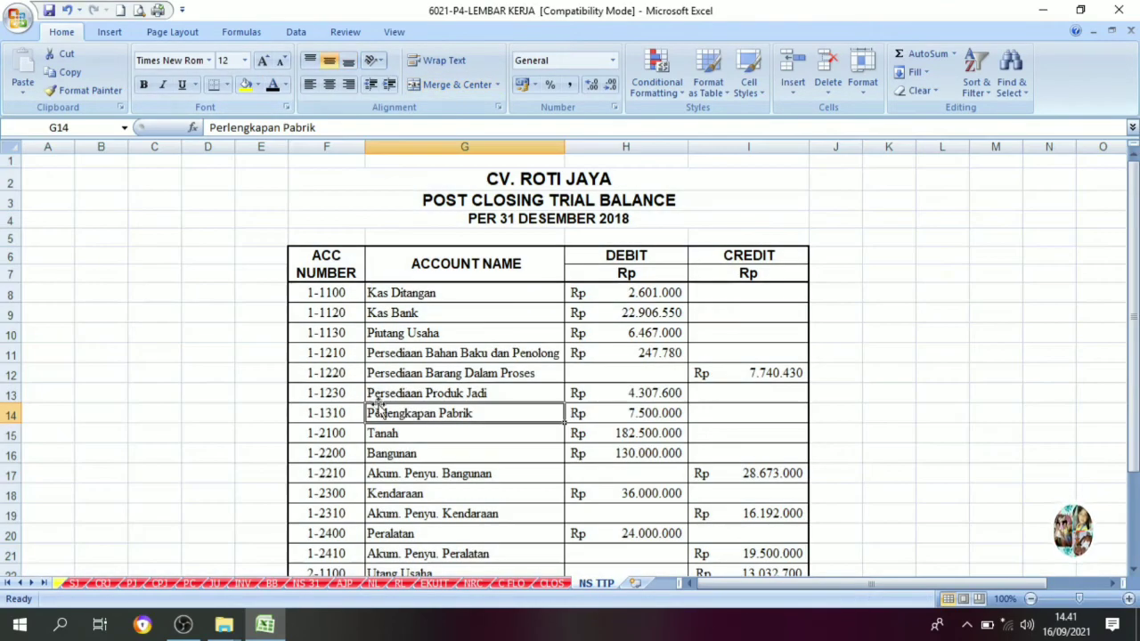
- Review the account rows of the Post Closing Trial Balance from Kas Ditangan down to the equity account and the Jumlah row
{"action": "scroll", "coordinate": [369, 451], "scroll_direction": "down", "scroll_amount": 2}
{"action": "scroll", "coordinate": [448, 359], "scroll_direction": "up", "scroll_amount": 1}
{"action": "scroll", "coordinate": [441, 365], "scroll_direction": "down", "scroll_amount": 3}
{"action": "scroll", "coordinate": [442, 361], "scroll_direction": "up", "scroll_amount": 2}
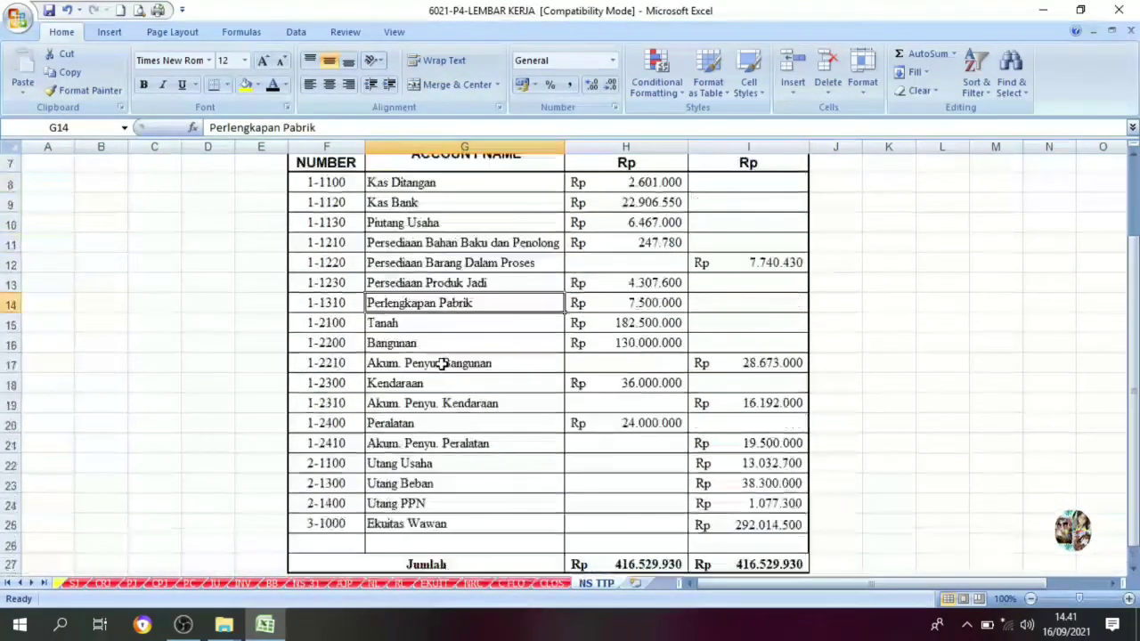
{"action": "scroll", "coordinate": [419, 305], "scroll_direction": "up", "scroll_amount": 2}
{"action": "scroll", "coordinate": [437, 321], "scroll_direction": "down", "scroll_amount": 3}
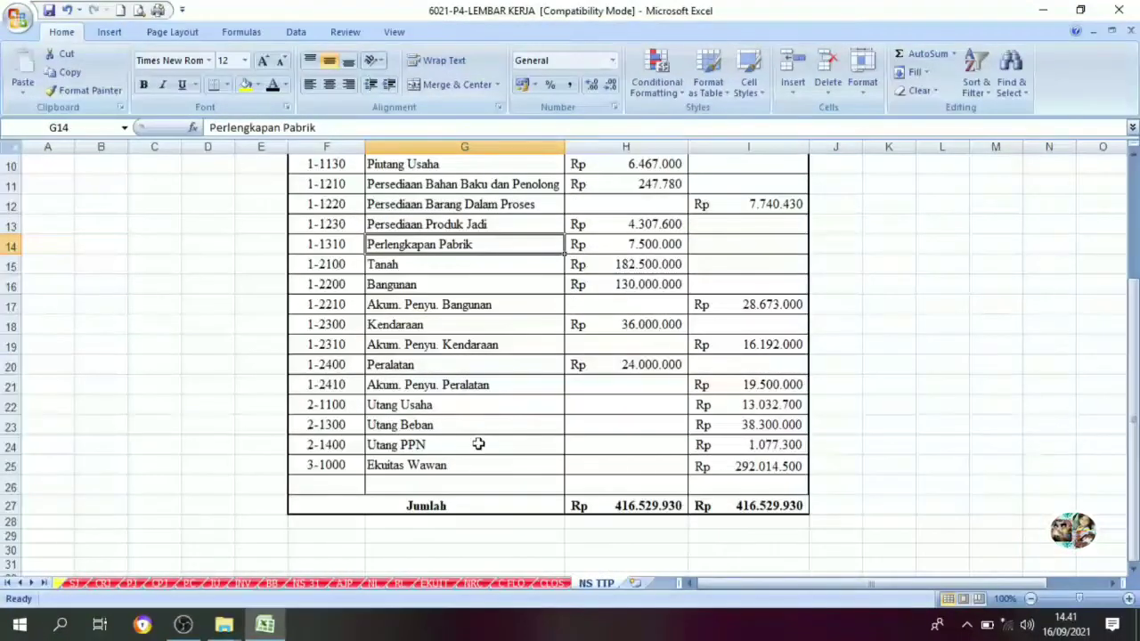
{"action": "scroll", "coordinate": [479, 443], "scroll_direction": "up", "scroll_amount": 2}
{"action": "scroll", "coordinate": [478, 433], "scroll_direction": "up", "scroll_amount": 1}
- Examine the CREDIT column and the SUM formulas for the debit and credit totals in H27 and I27
{"action": "left_click", "coordinate": [755, 254]}
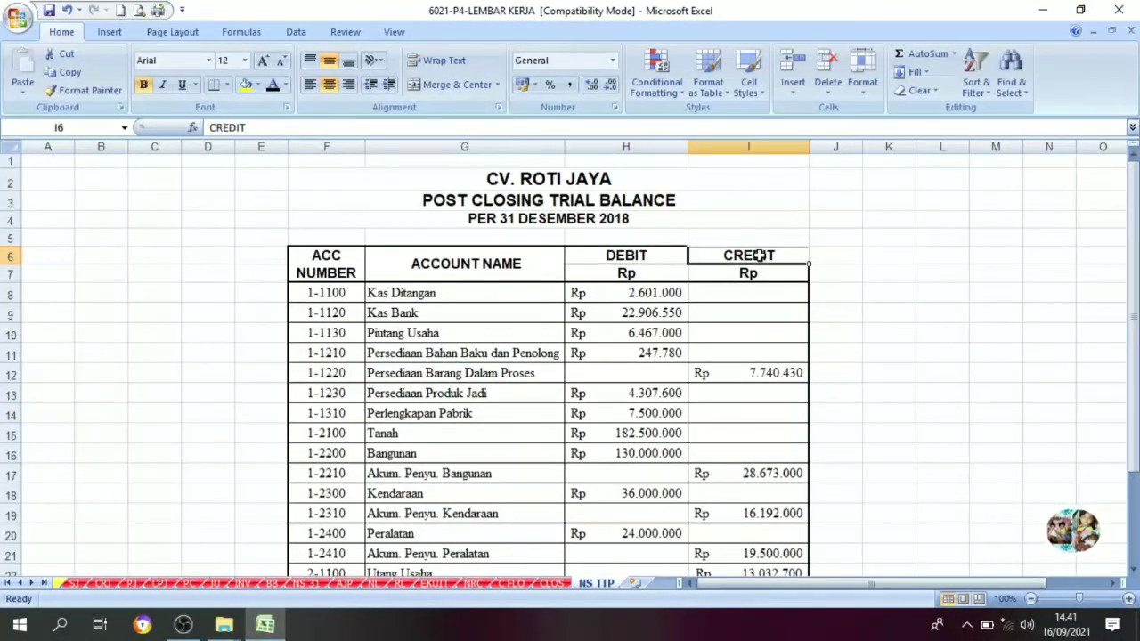
{"action": "scroll", "coordinate": [679, 415], "scroll_direction": "down", "scroll_amount": 3}
{"action": "scroll", "coordinate": [672, 479], "scroll_direction": "down", "scroll_amount": 2}
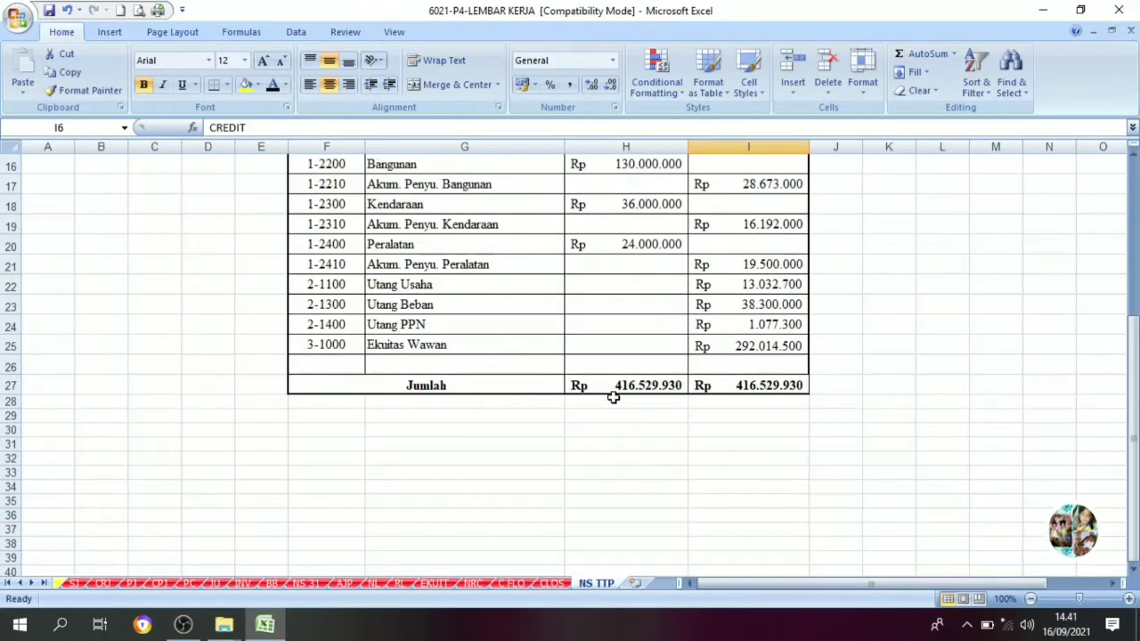
{"action": "left_click", "coordinate": [641, 385]}
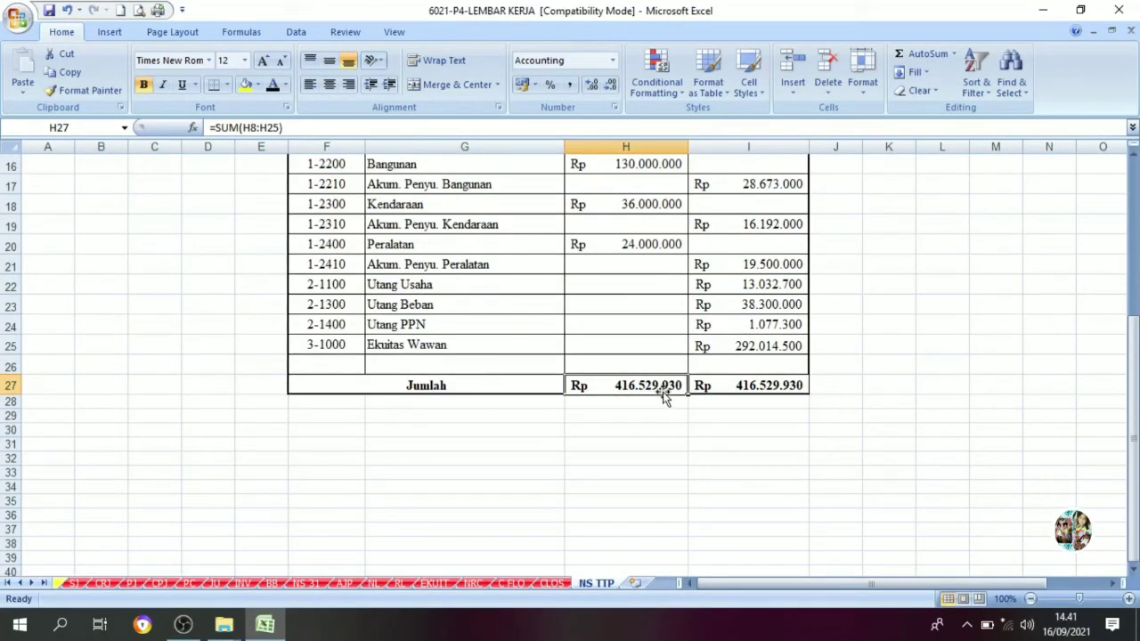
{"action": "left_click", "coordinate": [751, 387]}
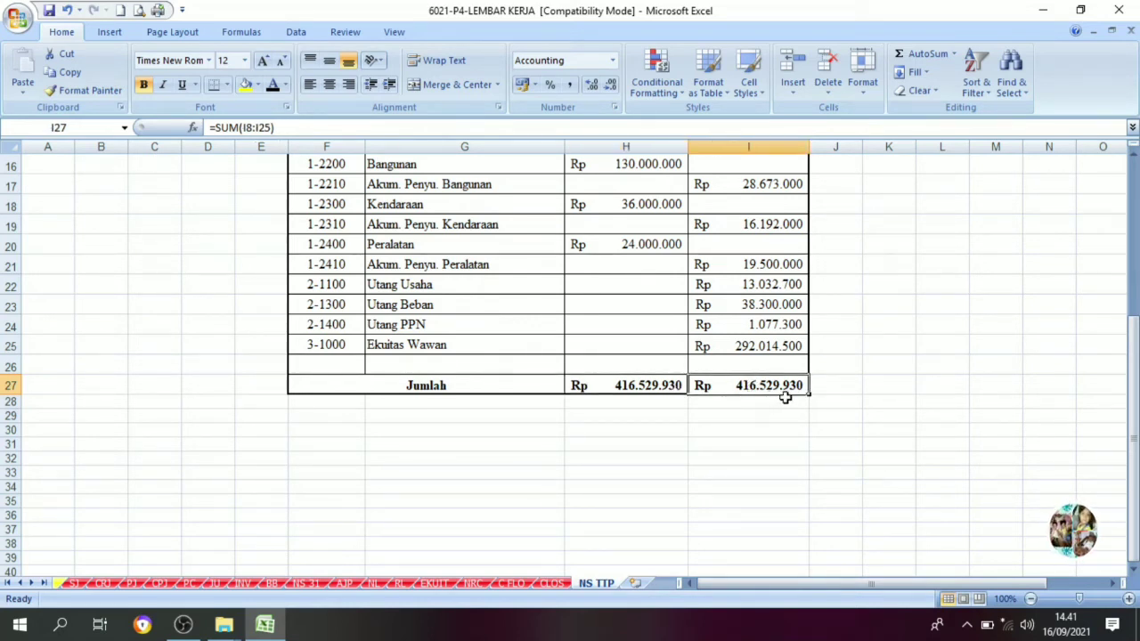
{"action": "scroll", "coordinate": [665, 351], "scroll_direction": "up", "scroll_amount": 5}
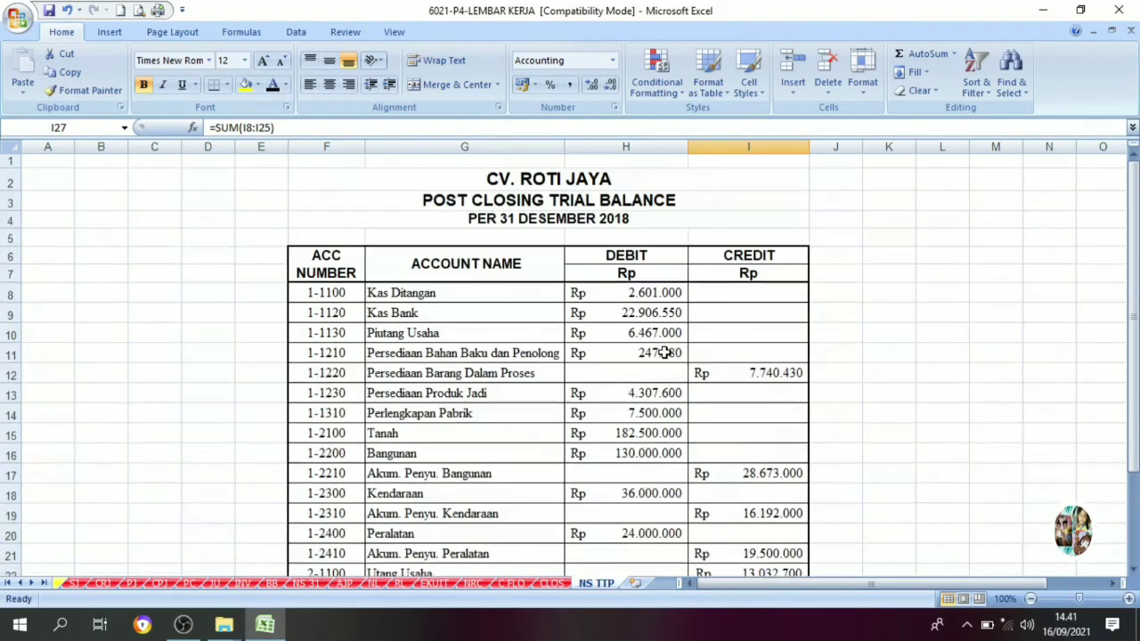
{"action": "scroll", "coordinate": [664, 351], "scroll_direction": "down", "scroll_amount": 2}
{"action": "scroll", "coordinate": [659, 374], "scroll_direction": "down", "scroll_amount": 3}
{"action": "scroll", "coordinate": [618, 377], "scroll_direction": "up", "scroll_amount": 5}
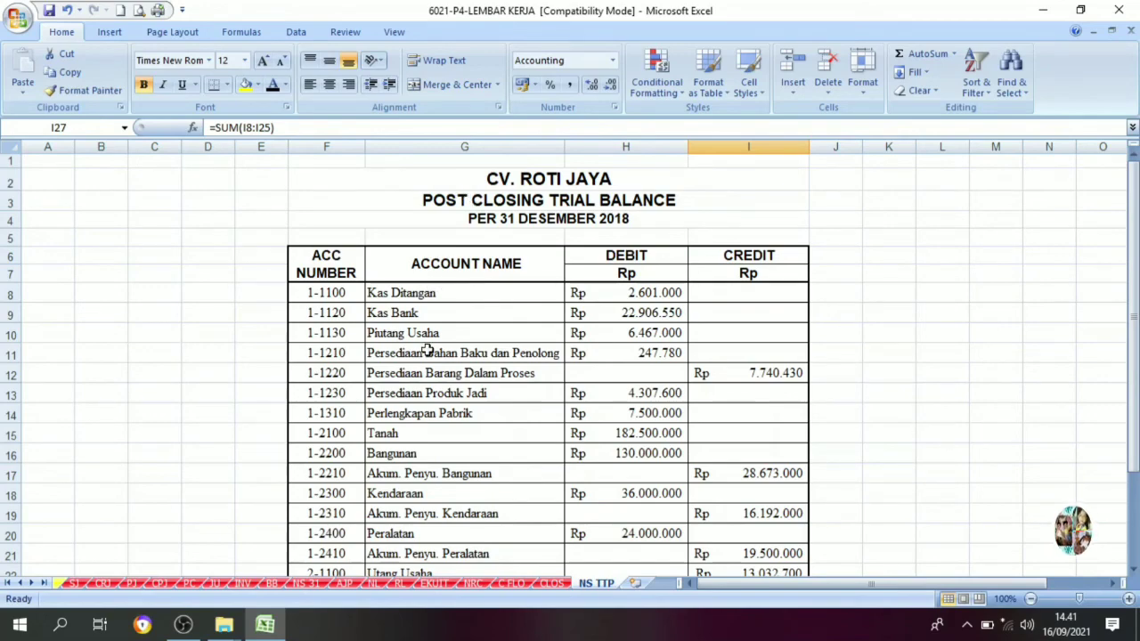
- Review the trial balance's sources: the general ledger on BB, the adjusting journal on AJP and the closing journal on CLOS
{"action": "left_click", "coordinate": [272, 583]}
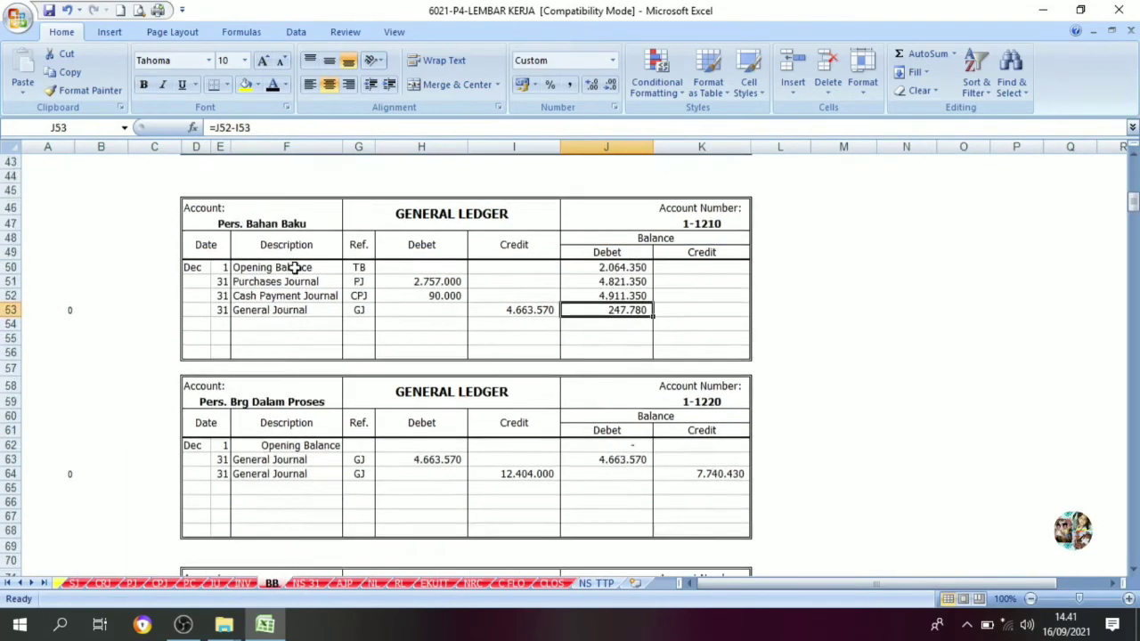
{"action": "scroll", "coordinate": [303, 267], "scroll_direction": "up", "scroll_amount": 14}
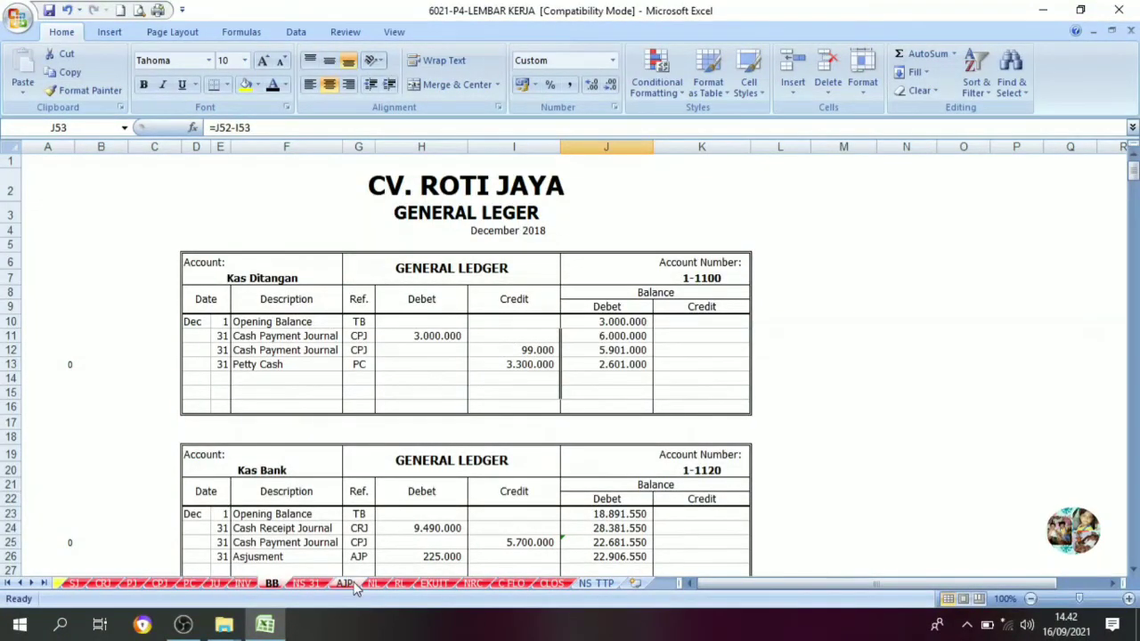
{"action": "left_click", "coordinate": [348, 583]}
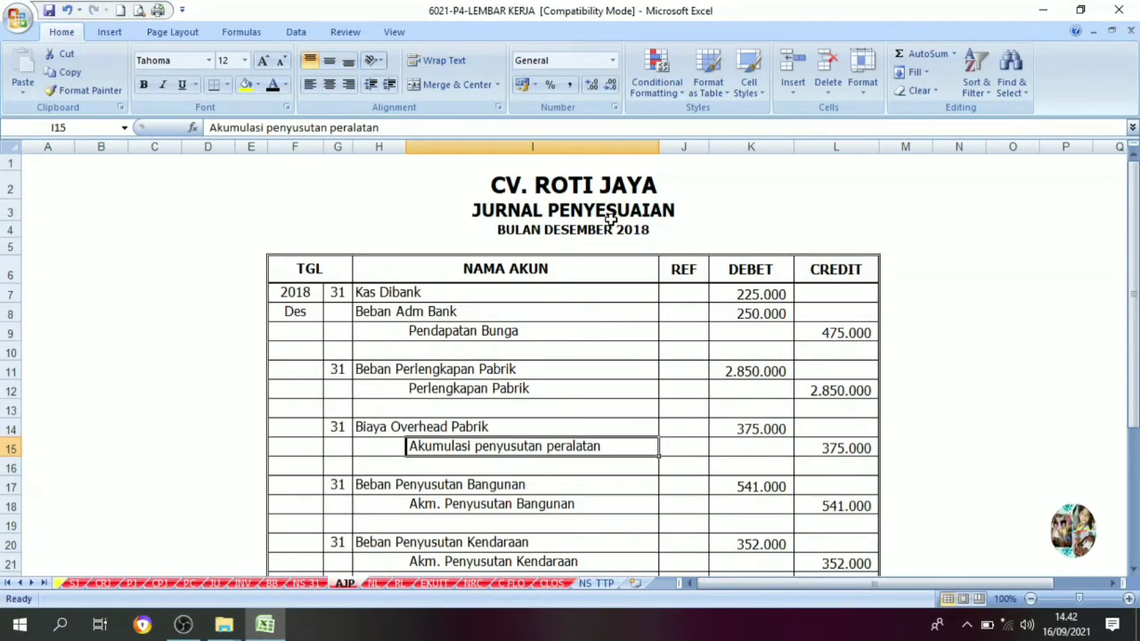
{"action": "left_click", "coordinate": [557, 583]}
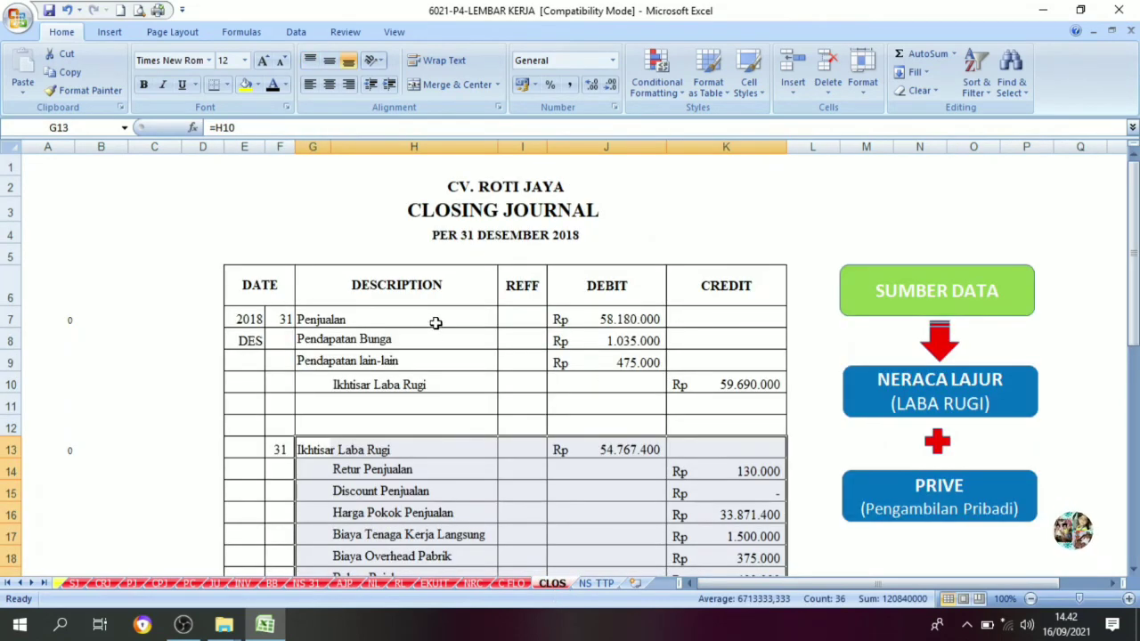
- Review the ending balances of the general ledger accounts on BB, starting with Kas Ditangan in J13
{"action": "left_click", "coordinate": [271, 584]}
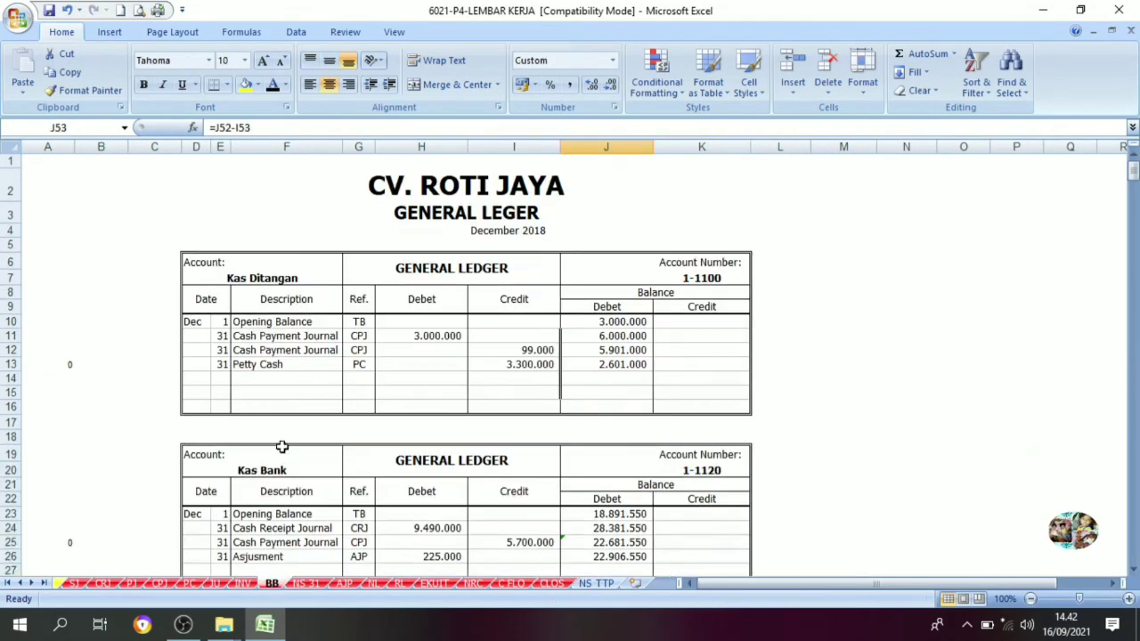
{"action": "scroll", "coordinate": [288, 315], "scroll_direction": "down", "scroll_amount": 6}
{"action": "scroll", "coordinate": [470, 322], "scroll_direction": "up", "scroll_amount": 4}
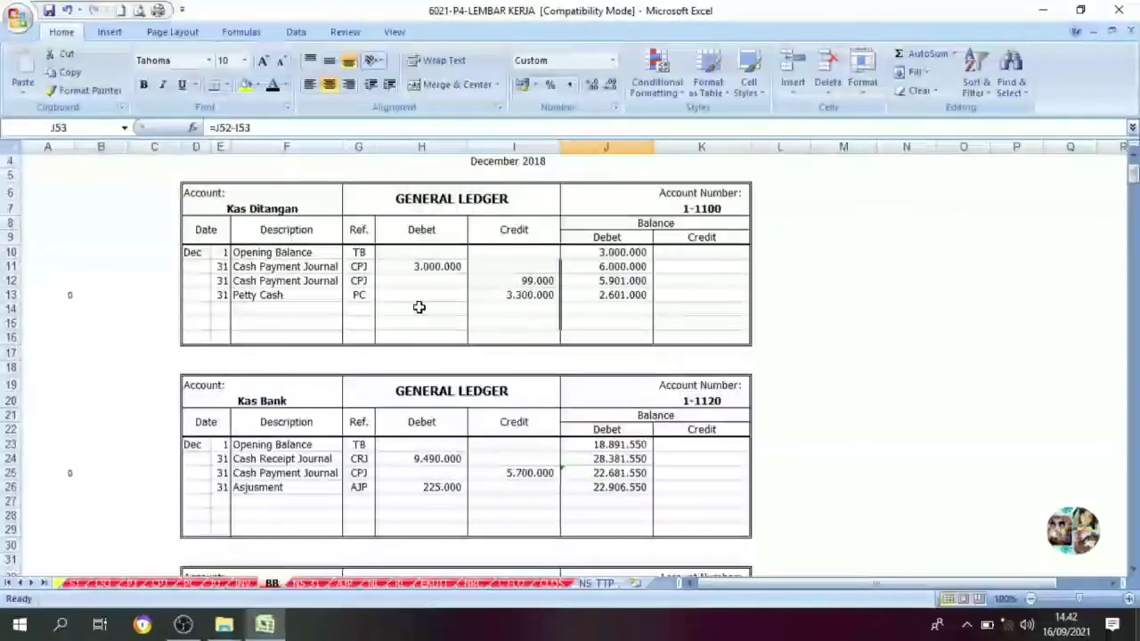
{"action": "scroll", "coordinate": [378, 298], "scroll_direction": "up", "scroll_amount": 2}
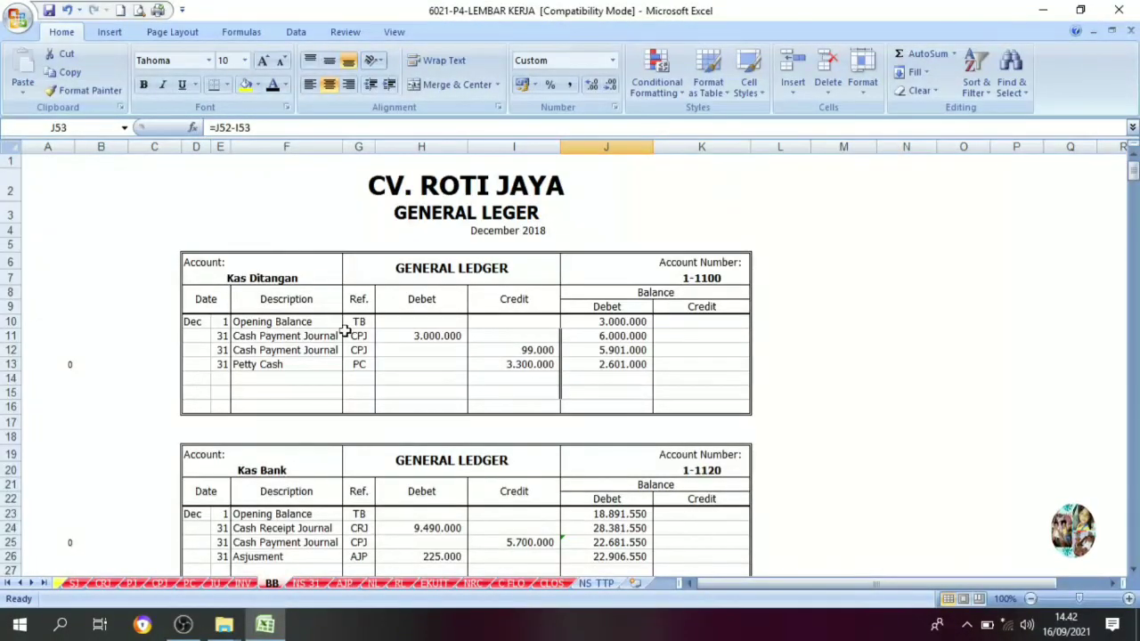
{"action": "left_click", "coordinate": [588, 366]}
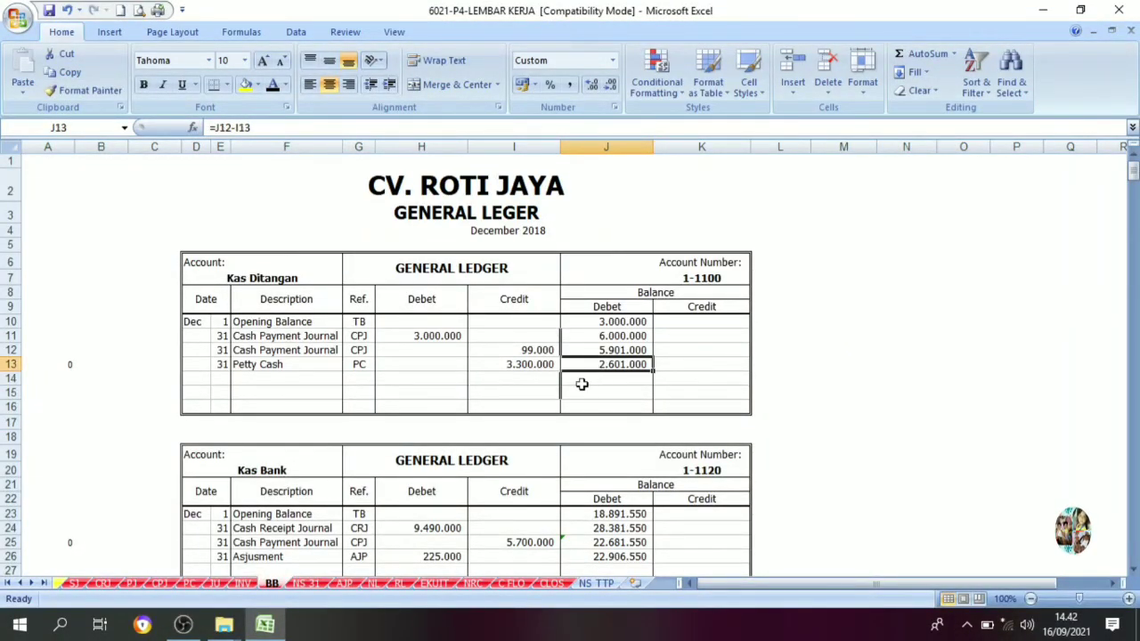
{"action": "scroll", "coordinate": [581, 388], "scroll_direction": "down", "scroll_amount": 6}
{"action": "scroll", "coordinate": [581, 389], "scroll_direction": "down", "scroll_amount": 18}
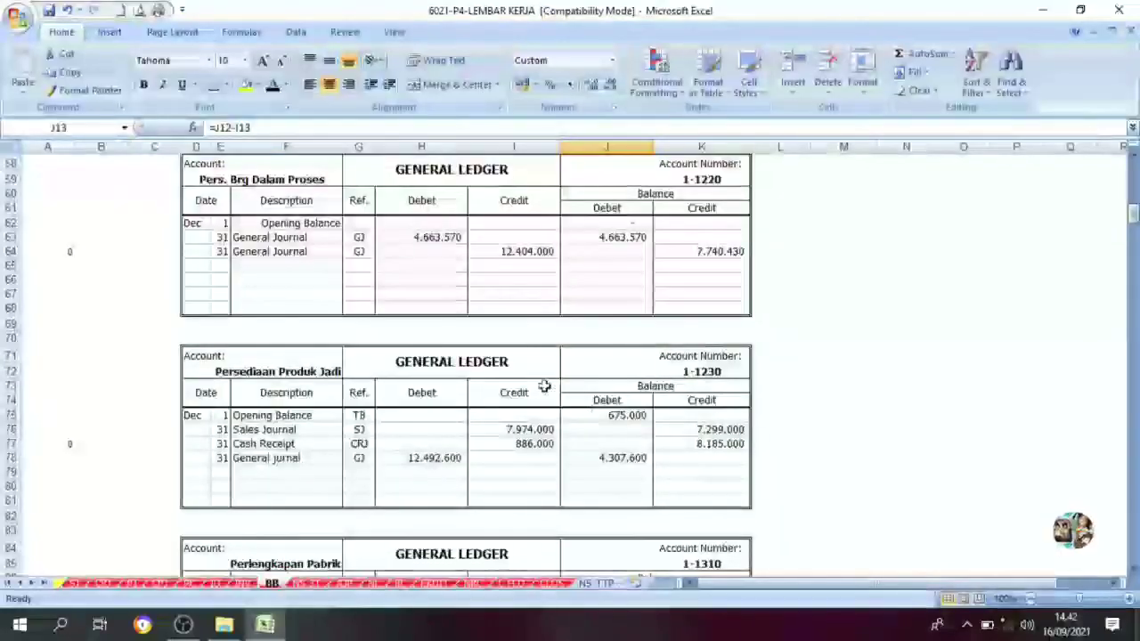
- Return to NS TTP and compare the DEBIT and CREDIT columns and their Jumlah totals in row 27
{"action": "left_click", "coordinate": [596, 583]}
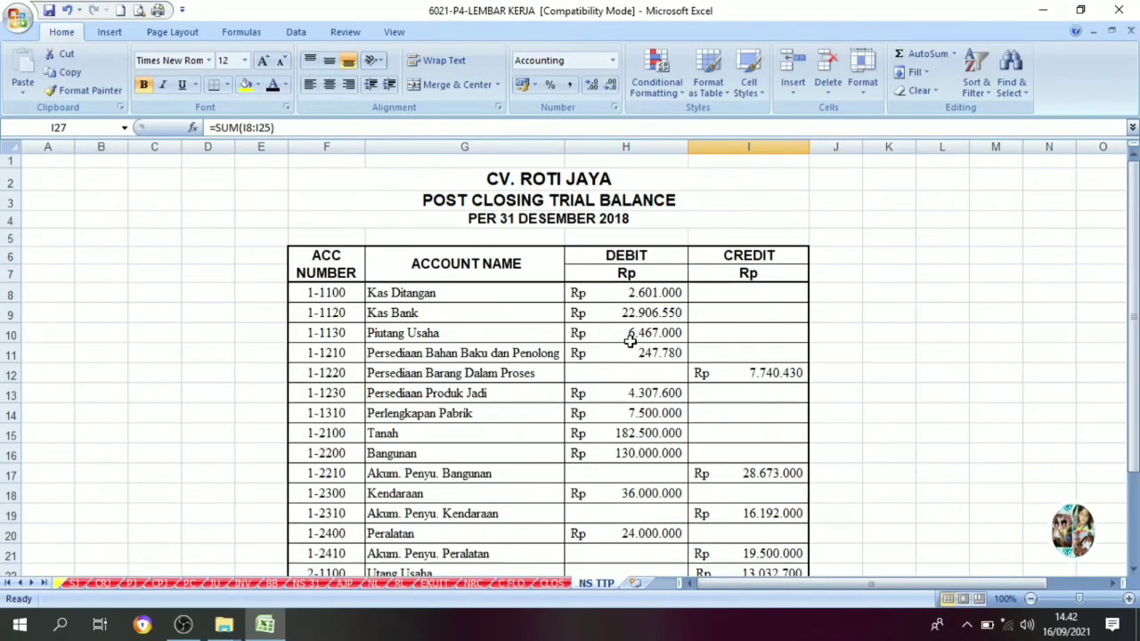
{"action": "scroll", "coordinate": [628, 355], "scroll_direction": "down", "scroll_amount": 7}
{"action": "scroll", "coordinate": [629, 355], "scroll_direction": "up", "scroll_amount": 7}
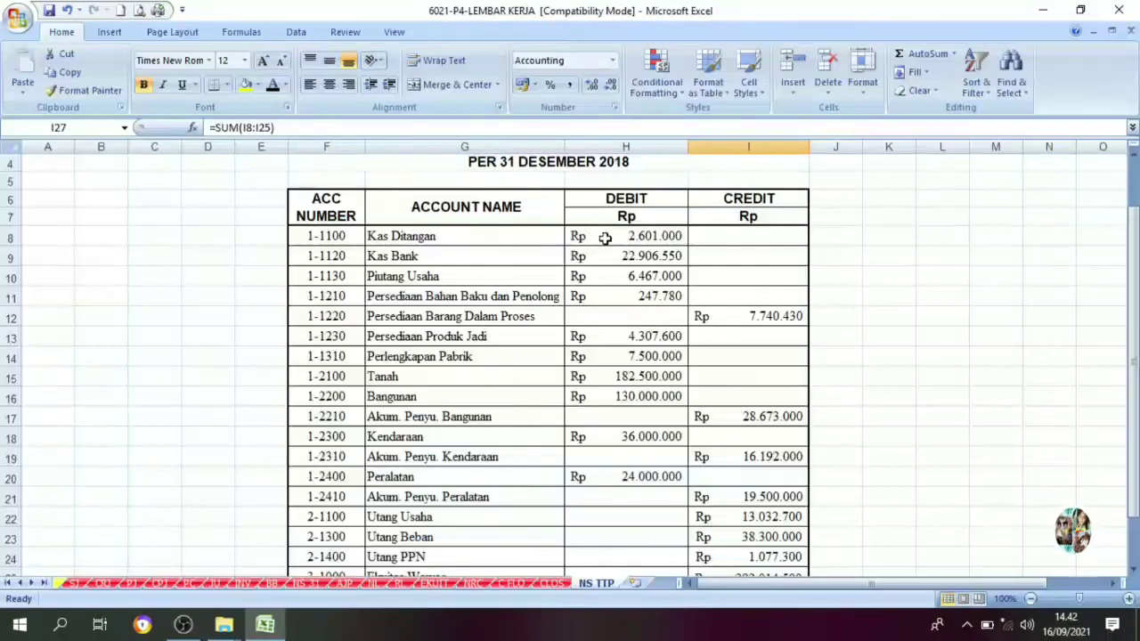
{"action": "left_click", "coordinate": [641, 257]}
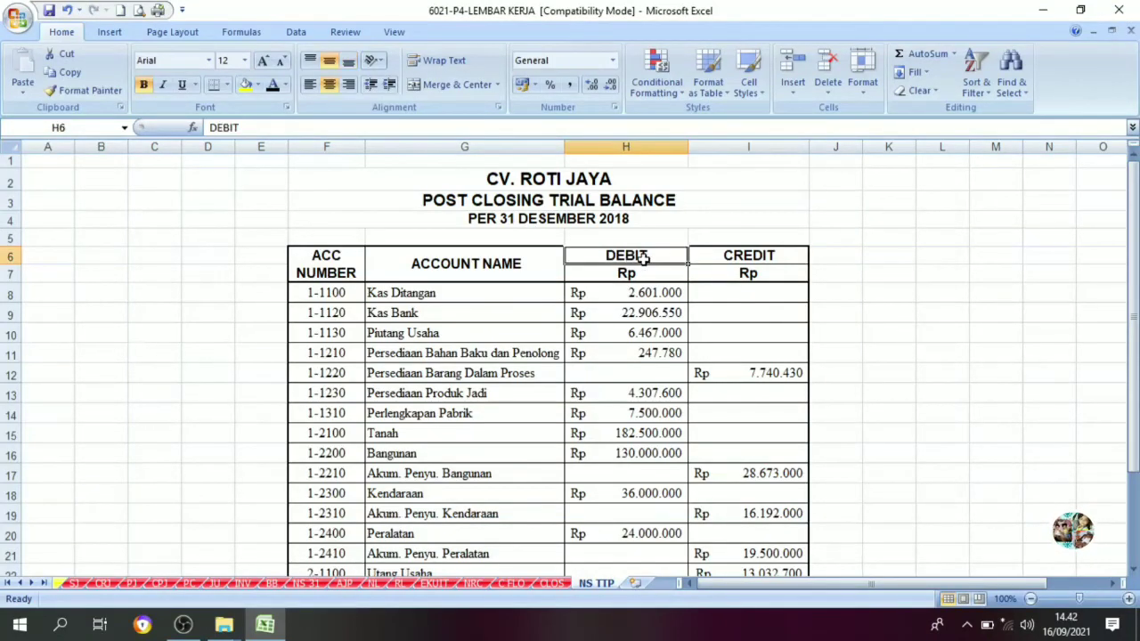
{"action": "left_click", "coordinate": [743, 254]}
{"action": "scroll", "coordinate": [704, 426], "scroll_direction": "down", "scroll_amount": 6}
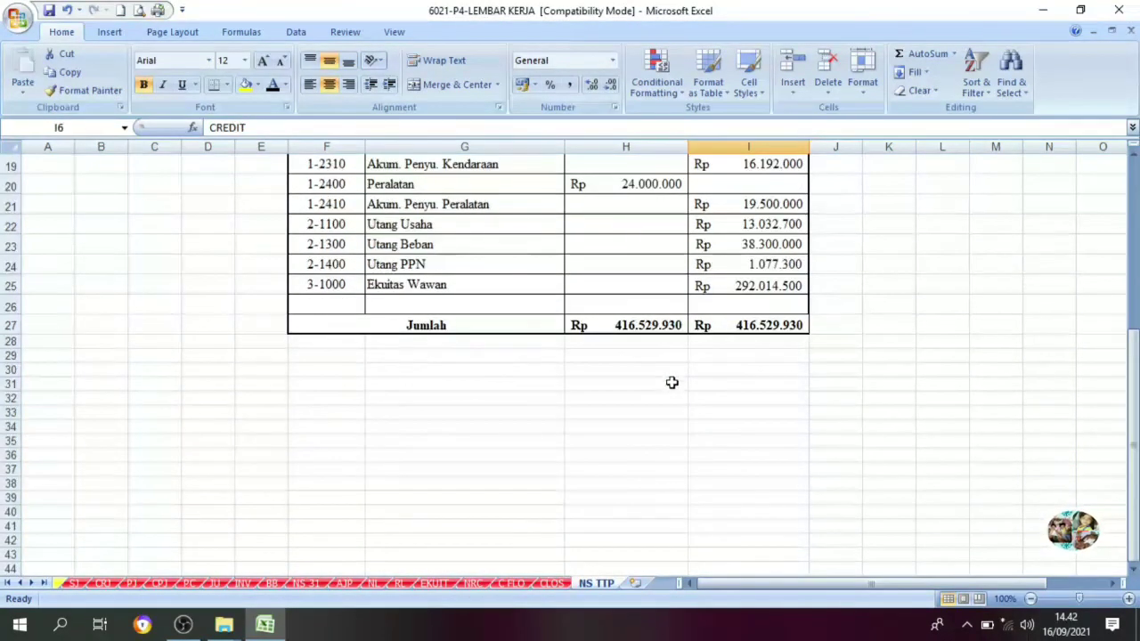
{"action": "left_click", "coordinate": [638, 323]}
{"action": "left_click", "coordinate": [751, 327]}
{"action": "left_click", "coordinate": [663, 326]}
{"action": "left_click", "coordinate": [748, 326]}
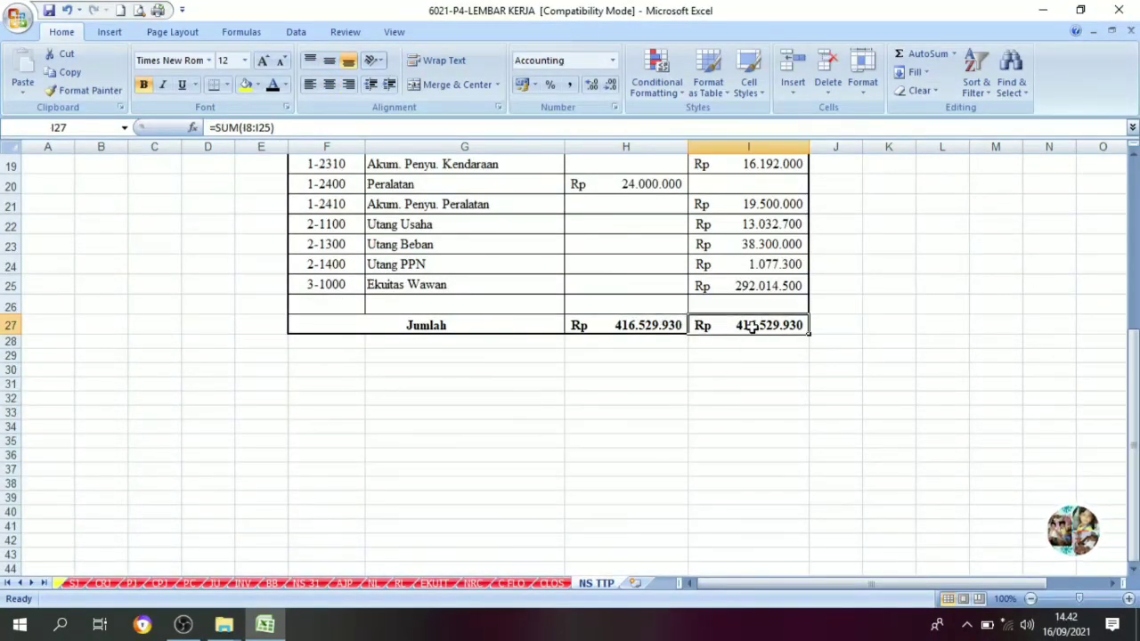
{"action": "scroll", "coordinate": [636, 329], "scroll_direction": "up", "scroll_amount": 6}
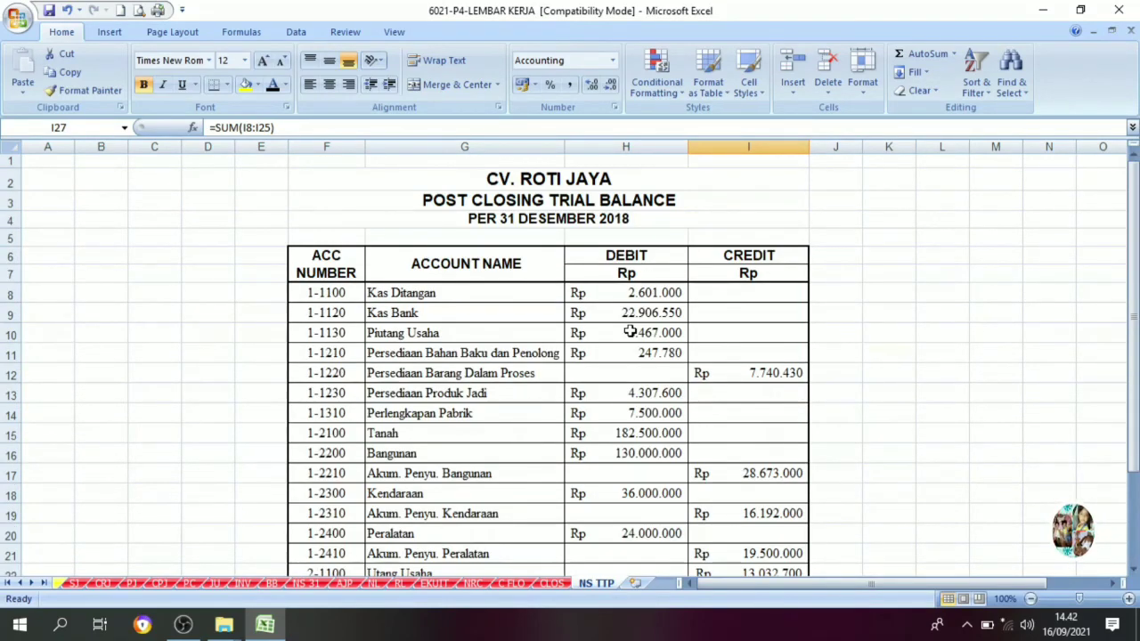